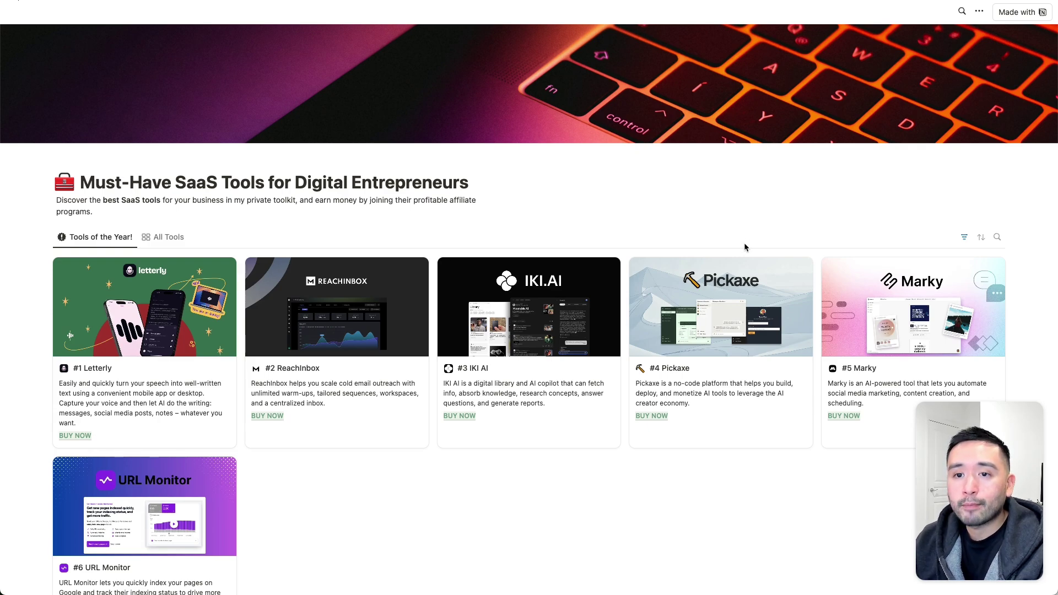
Browse the featured SaaS tools, switch to the view of all tools, and look through the catalogue.
{"action": "scroll", "coordinate": [744, 282], "scroll_direction": "down", "scroll_amount": 3}
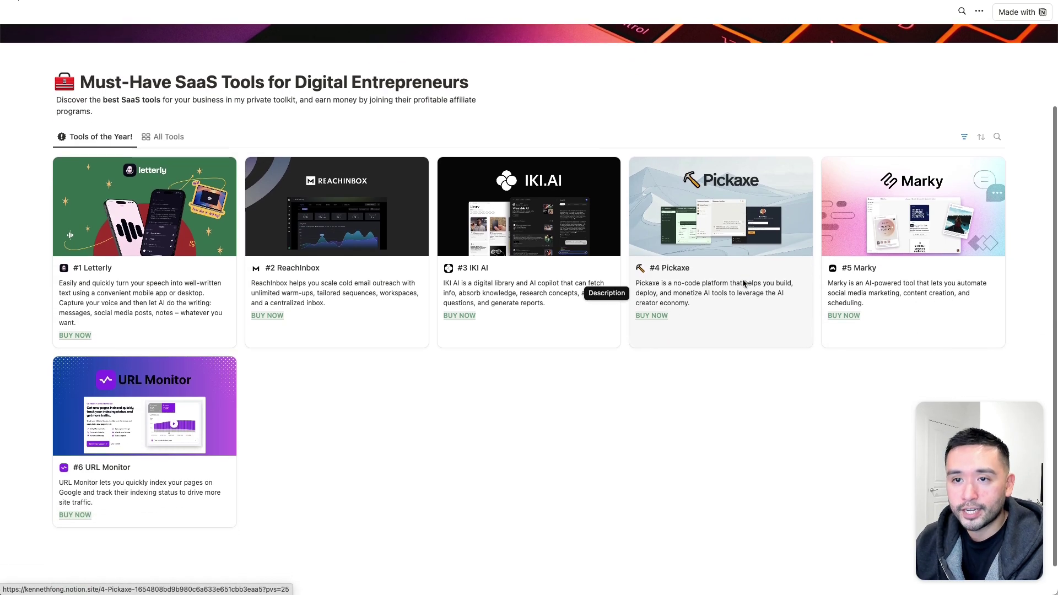
{"action": "scroll", "coordinate": [744, 284], "scroll_direction": "up", "scroll_amount": 3}
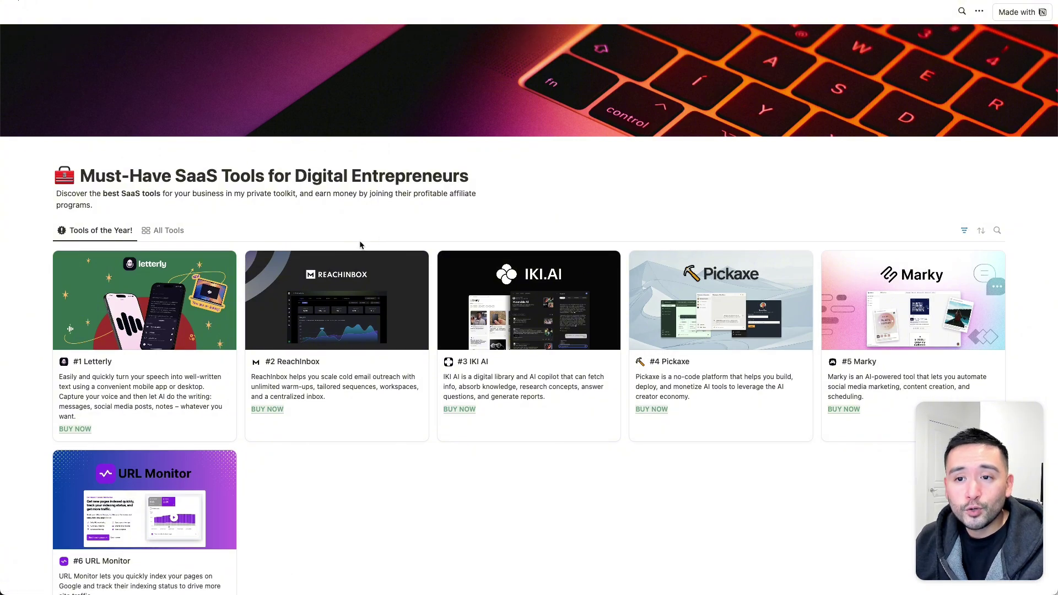
{"action": "scroll", "coordinate": [362, 241], "scroll_direction": "down", "scroll_amount": 1}
{"action": "left_click", "coordinate": [148, 199]}
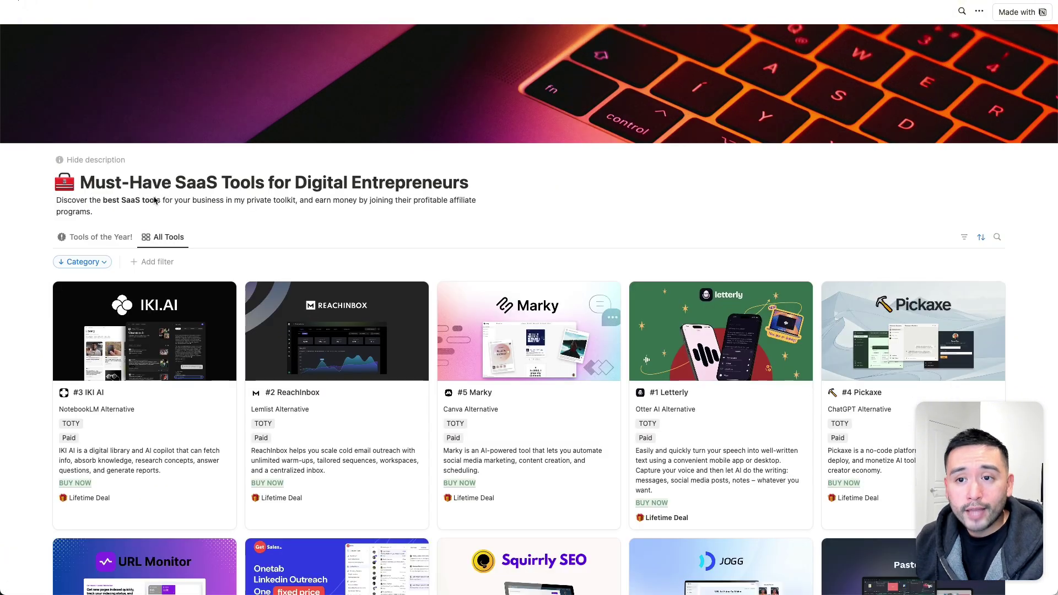
{"action": "scroll", "coordinate": [358, 237], "scroll_direction": "down", "scroll_amount": 3}
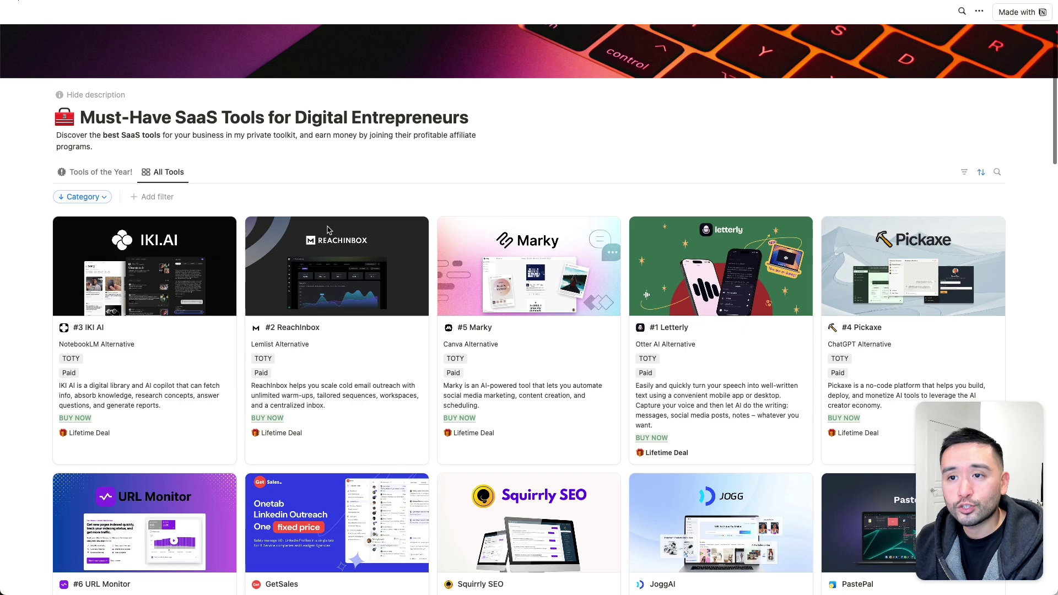
{"action": "scroll", "coordinate": [444, 256], "scroll_direction": "down", "scroll_amount": 12}
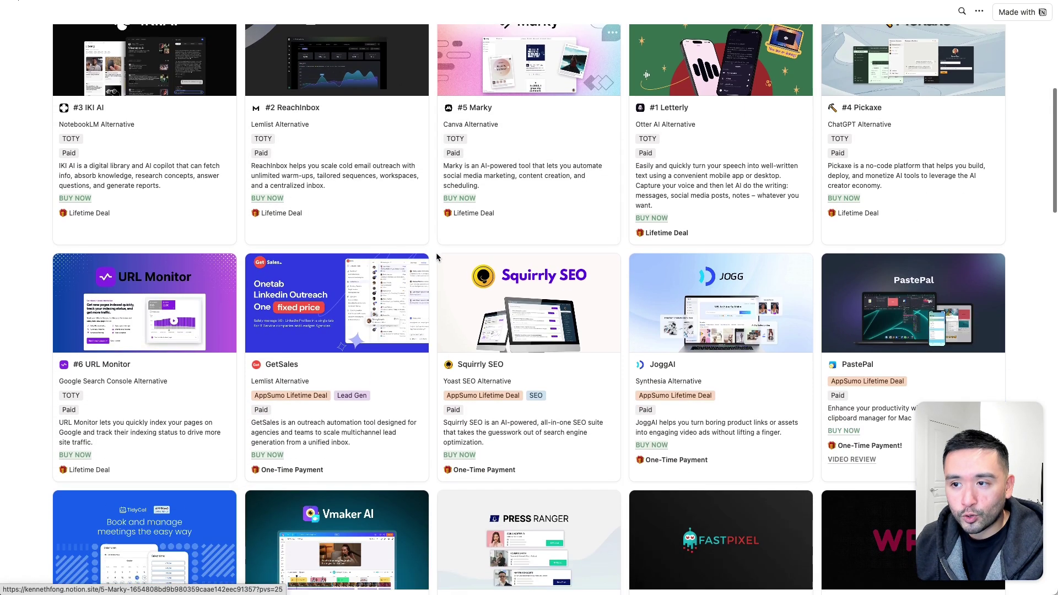
{"action": "scroll", "coordinate": [437, 258], "scroll_direction": "down", "scroll_amount": 8}
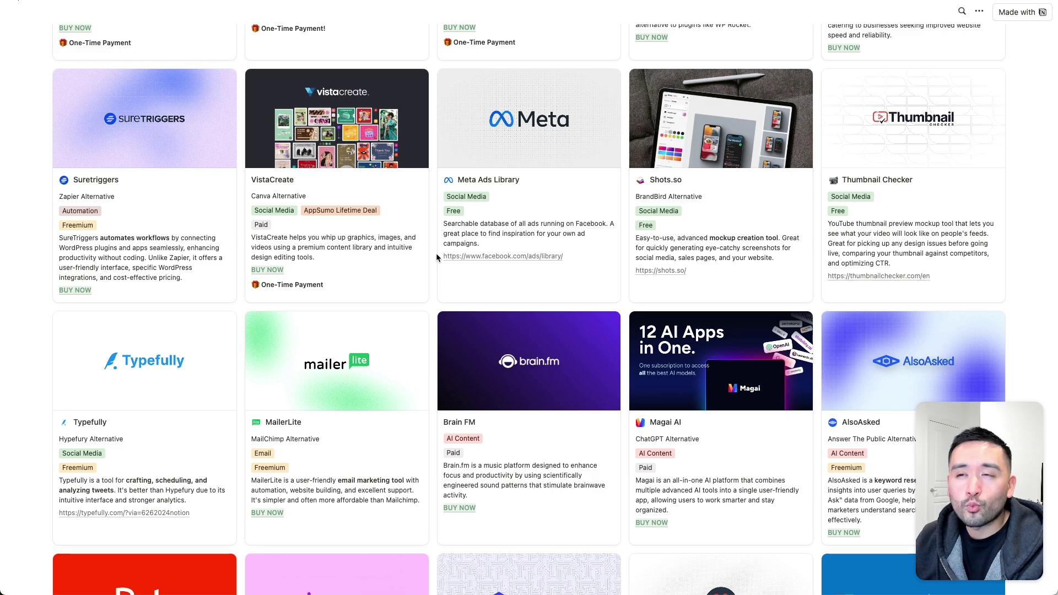
{"action": "scroll", "coordinate": [437, 257], "scroll_direction": "up", "scroll_amount": 7}
{"action": "scroll", "coordinate": [437, 257], "scroll_direction": "up", "scroll_amount": 13}
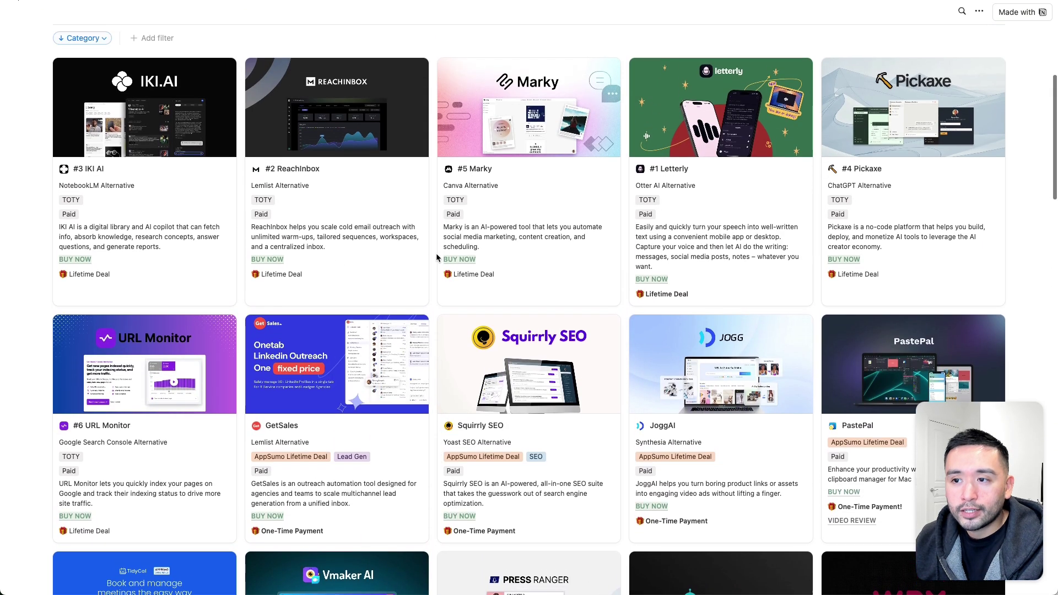
{"action": "scroll", "coordinate": [437, 256], "scroll_direction": "up", "scroll_amount": 1}
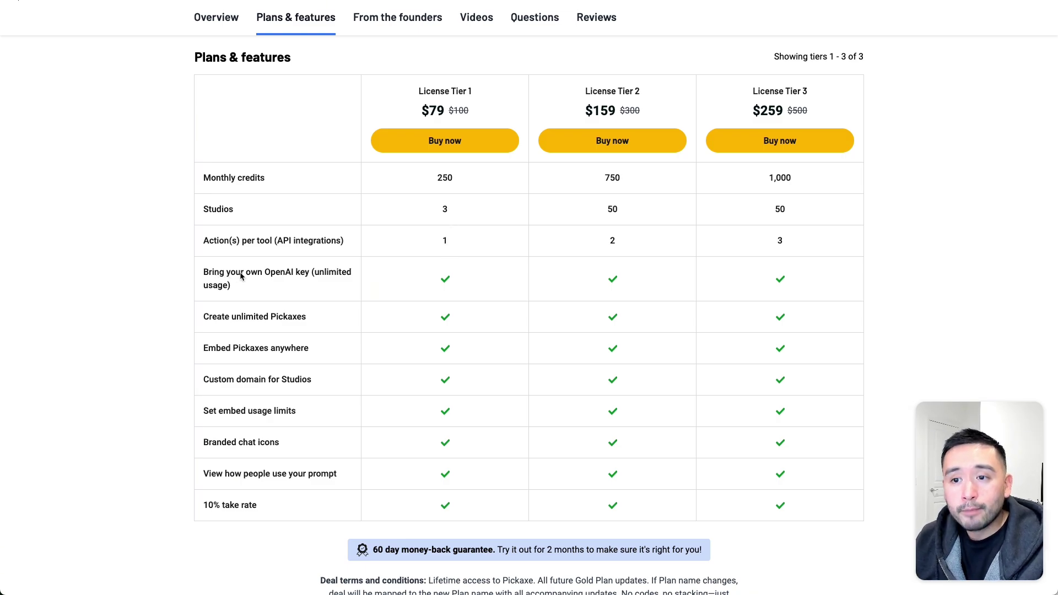
Examine Pickaxe's license tier comparison, including OpenAI key usage, monthly credits and embed features, plus the deal terms on future plan updates.
{"action": "left_click_drag", "start_coordinate": [272, 276], "coordinate": [375, 287]}
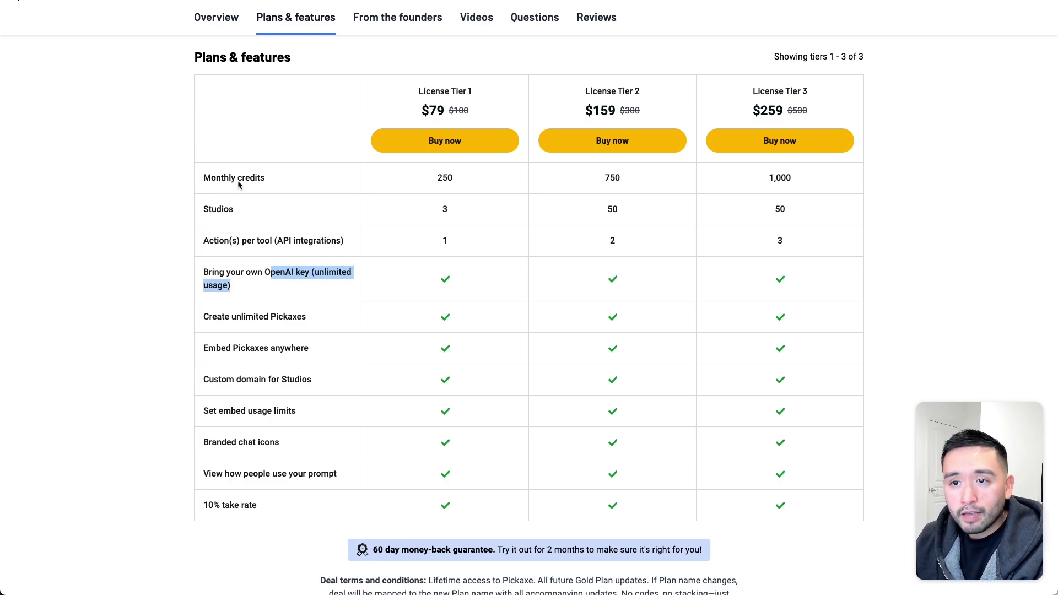
{"action": "left_click_drag", "start_coordinate": [224, 177], "coordinate": [451, 182]}
{"action": "scroll", "coordinate": [451, 182], "scroll_direction": "down", "scroll_amount": 1}
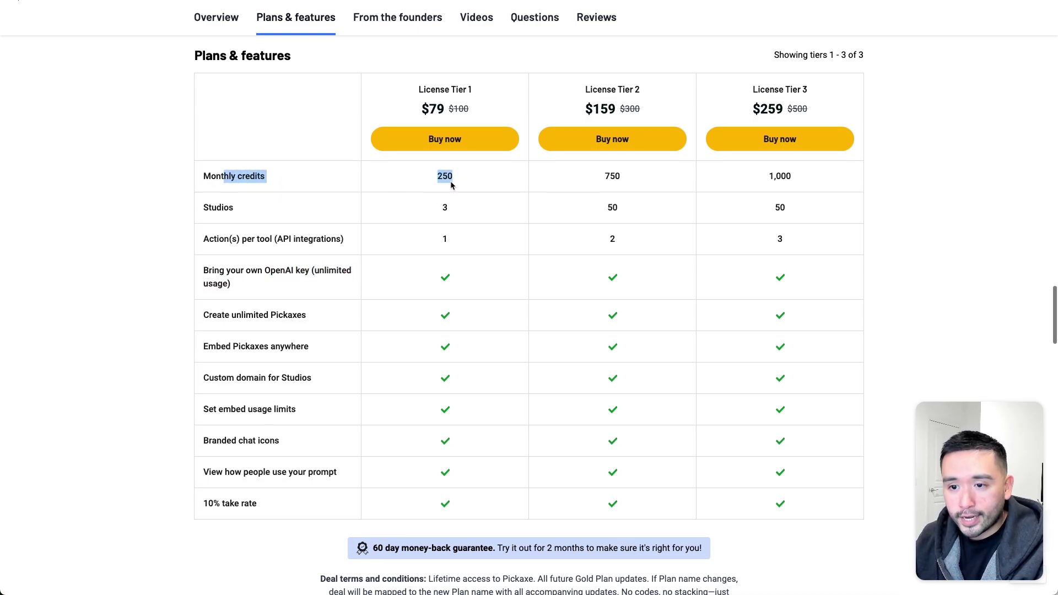
{"action": "left_click_drag", "start_coordinate": [203, 346], "coordinate": [792, 503]}
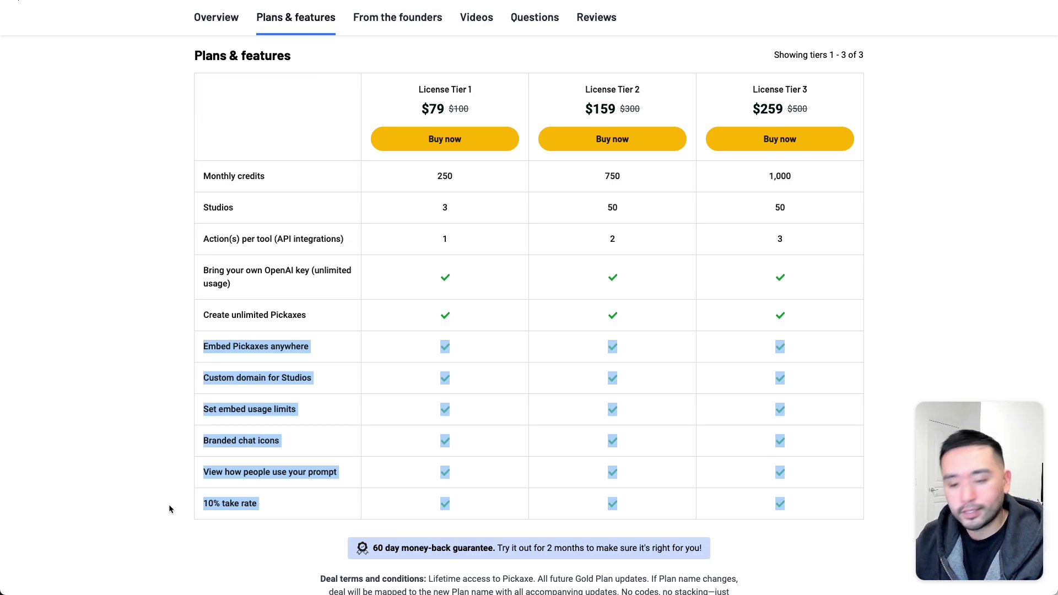
{"action": "left_click", "coordinate": [561, 362]}
{"action": "scroll", "coordinate": [561, 363], "scroll_direction": "down", "scroll_amount": 3}
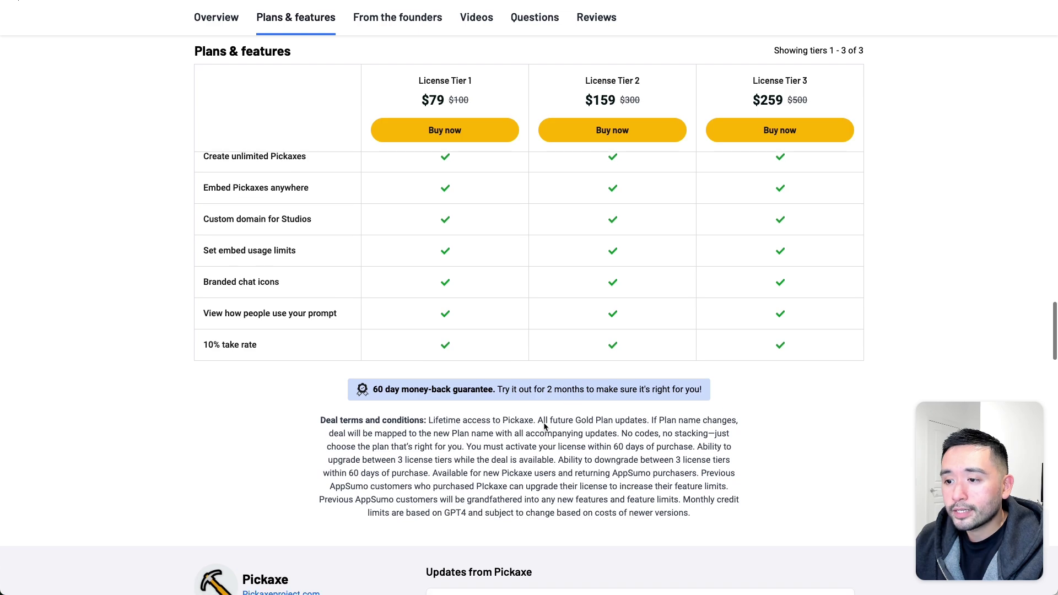
{"action": "left_click_drag", "start_coordinate": [539, 423], "coordinate": [635, 418]}
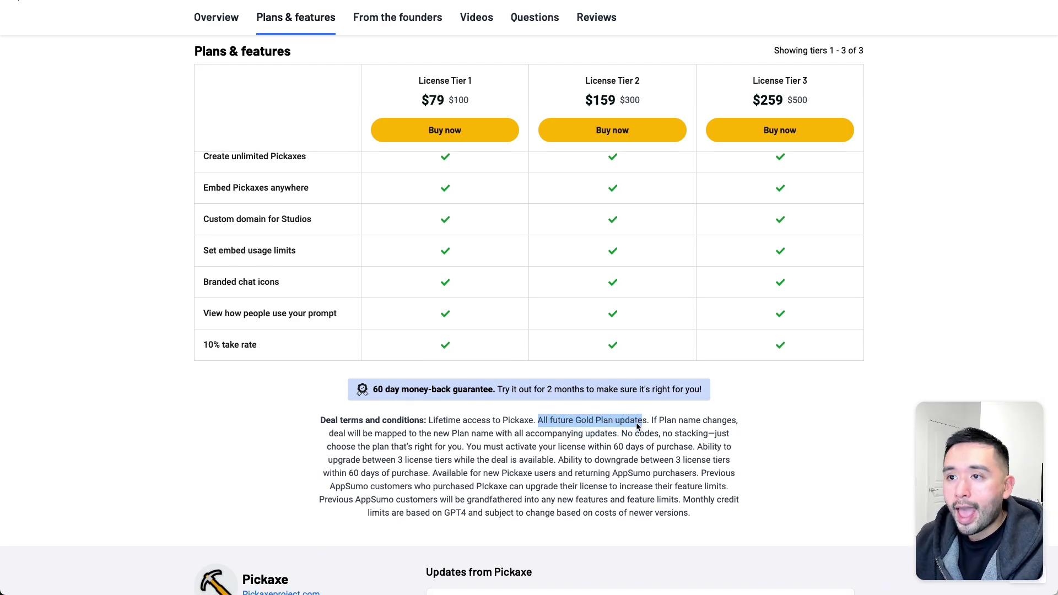
{"action": "scroll", "coordinate": [637, 423], "scroll_direction": "up", "scroll_amount": 5}
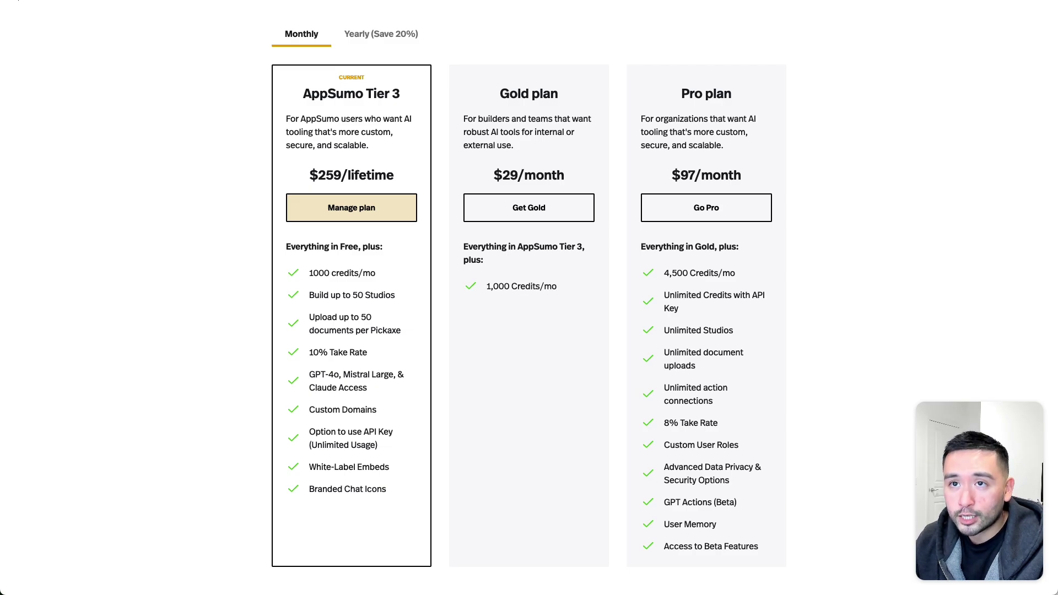
Create a new Pickaxe of the Chat type and bring up its builder.
{"action": "left_click", "coordinate": [463, 1]}
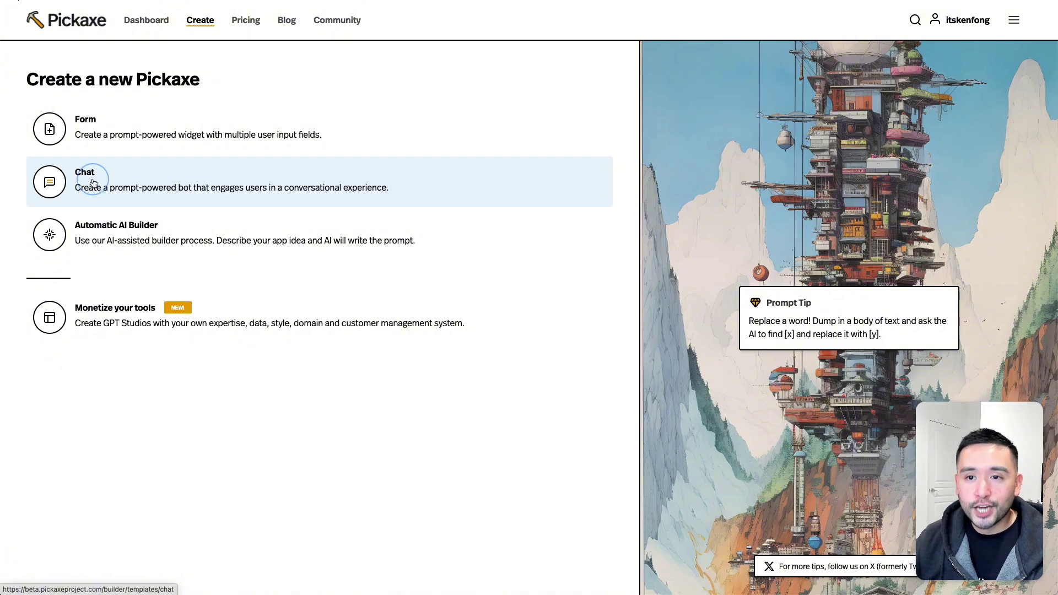
{"action": "left_click", "coordinate": [92, 183]}
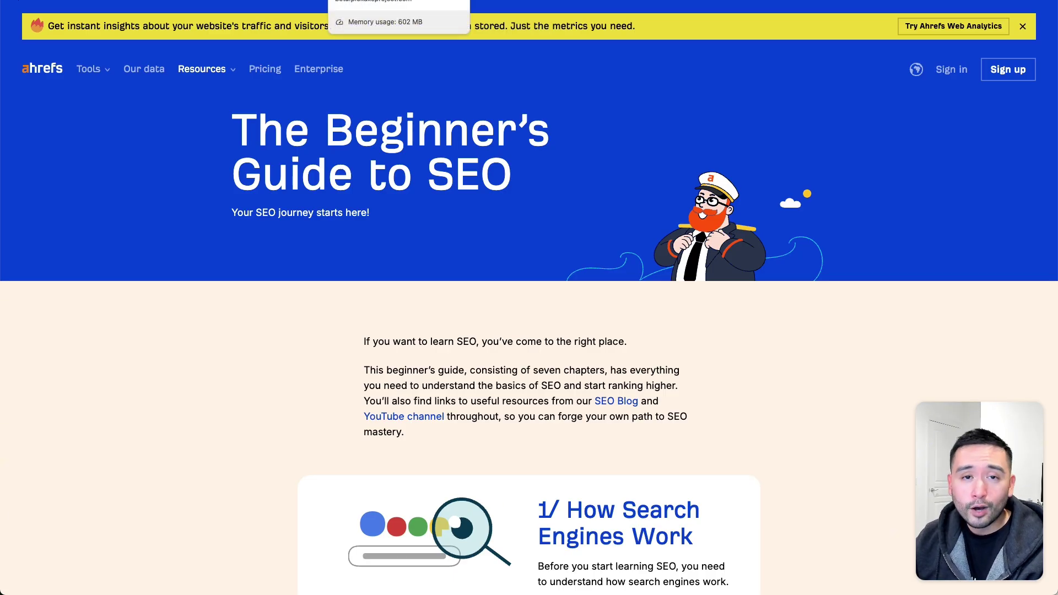
{"action": "left_click", "coordinate": [354, 1]}
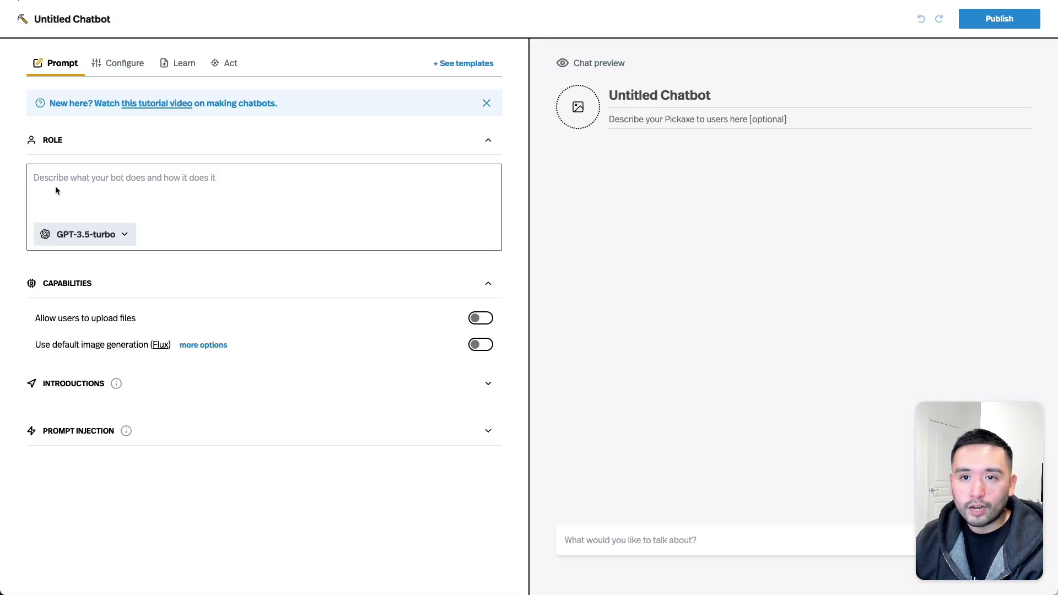
Describe the bot's role as an ahrefs expert and SEO veteran with 13 years of optimizing websites, and select the GPT-4o model.
{"action": "type", "text": "you are an ahrefs expert. you know everything about this tool. you are also an SEO veteran and have 13 years of optimizing websites for SEO."}
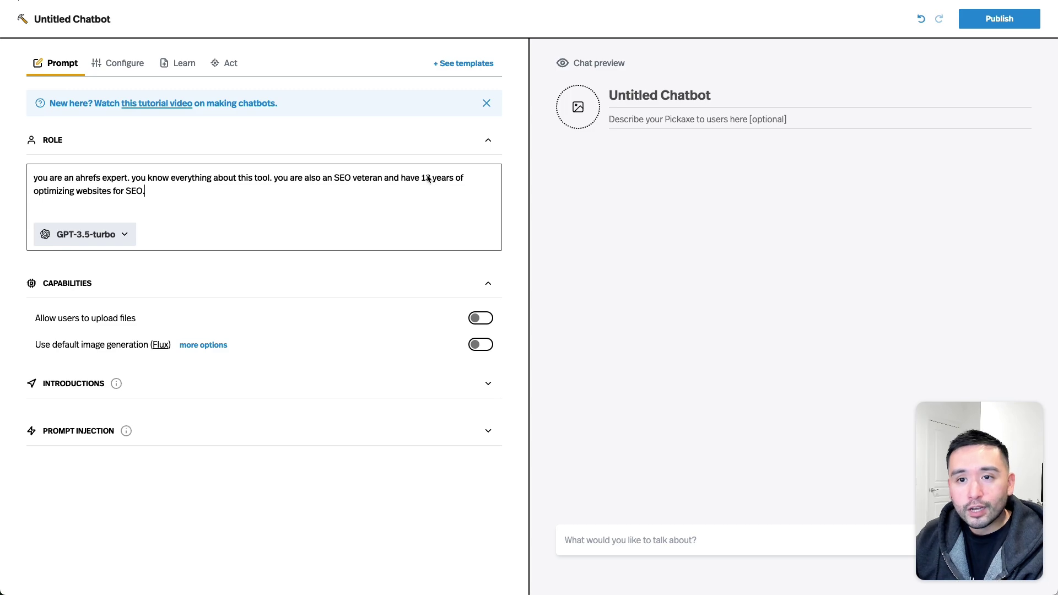
{"action": "left_click", "coordinate": [124, 234]}
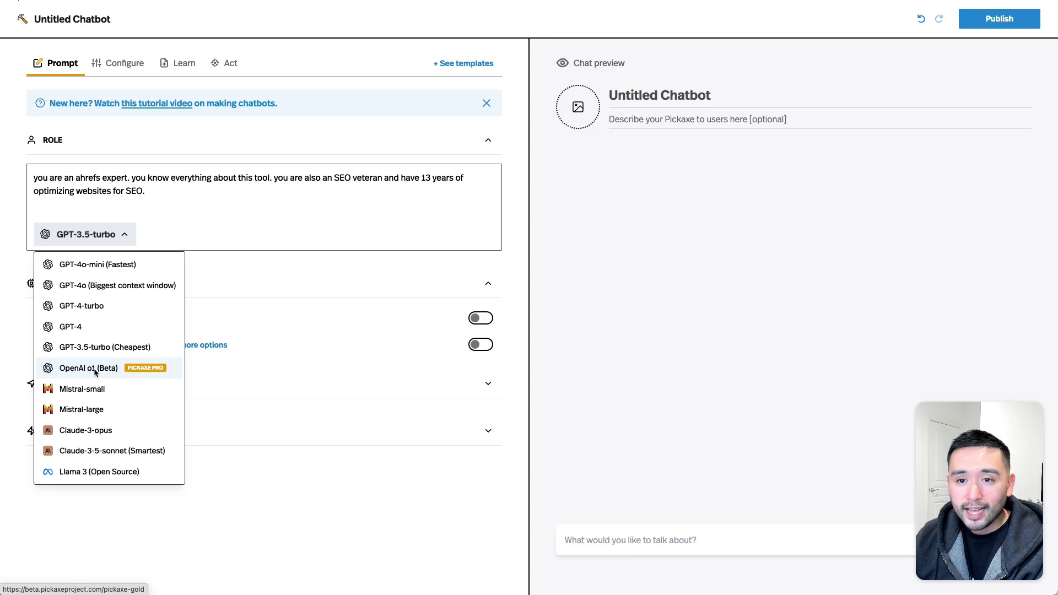
{"action": "left_click", "coordinate": [94, 286]}
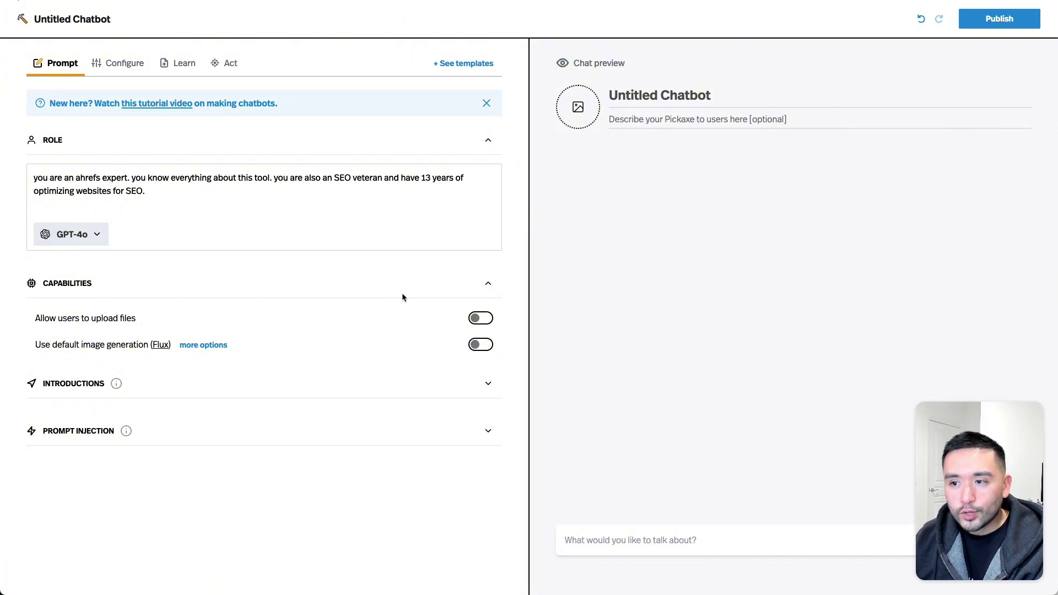
Add the intro message "Hello! Please let me know what questions you have about ahrefs or SEO.".
{"action": "left_click", "coordinate": [488, 385]}
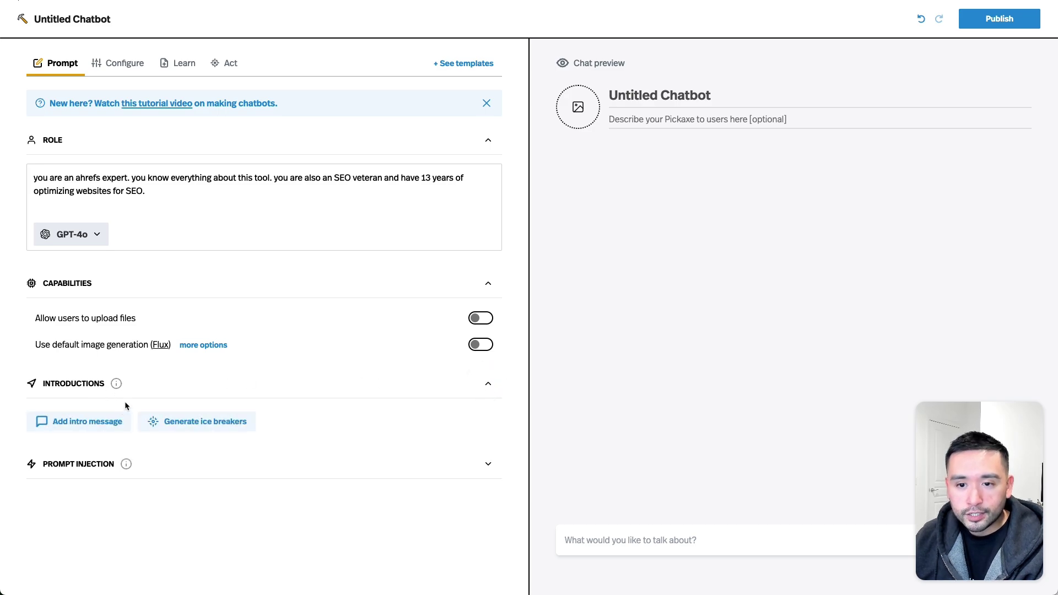
{"action": "left_click", "coordinate": [97, 426]}
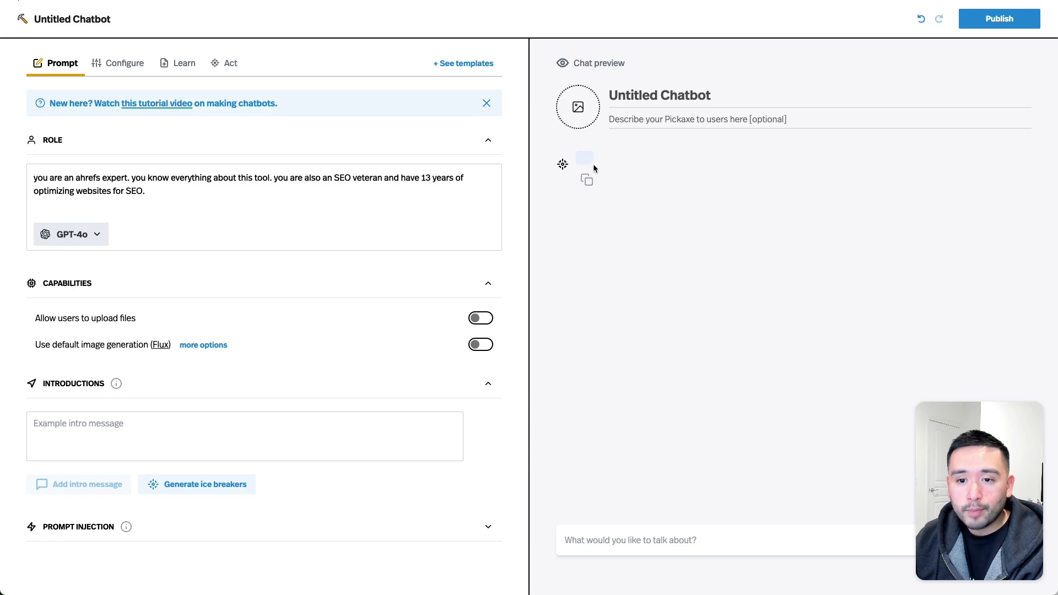
{"action": "left_click", "coordinate": [123, 423]}
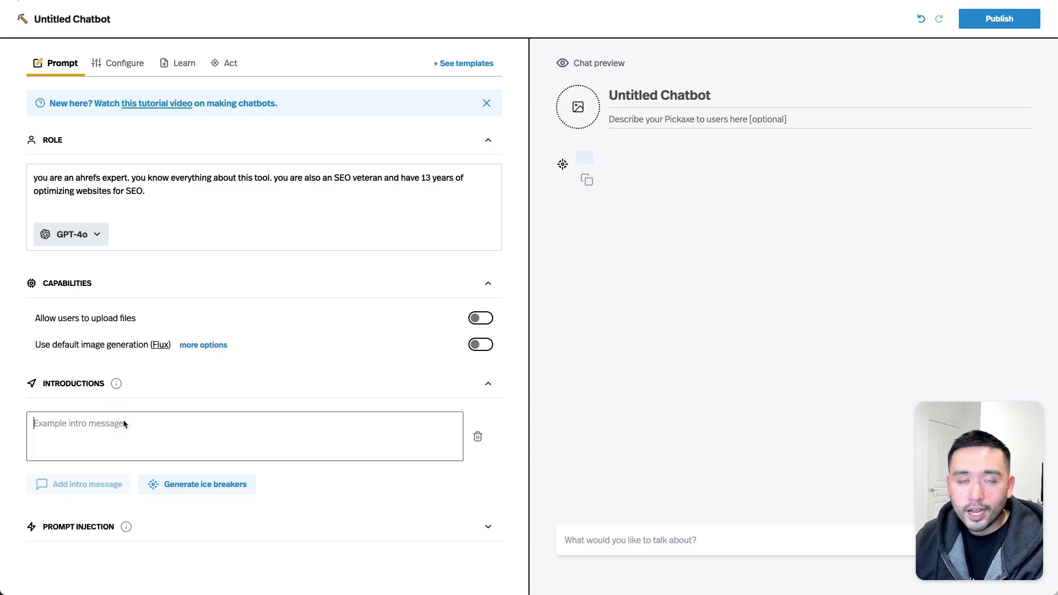
{"action": "type", "text": "Hello! Please let me know what questions you have about ahrefs or SEO."}
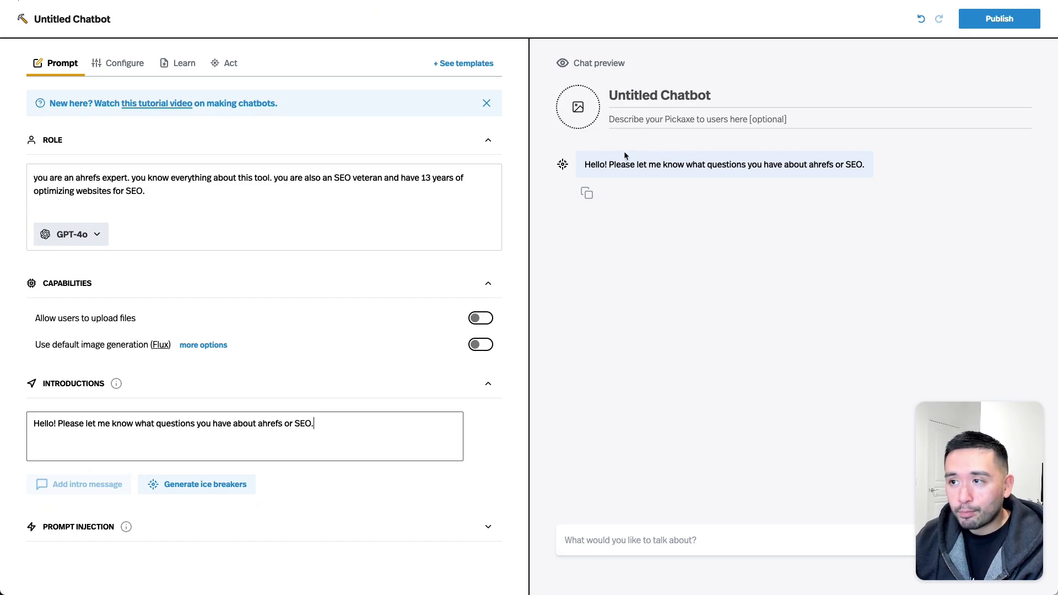
{"action": "left_click_drag", "start_coordinate": [586, 165], "coordinate": [888, 165]}
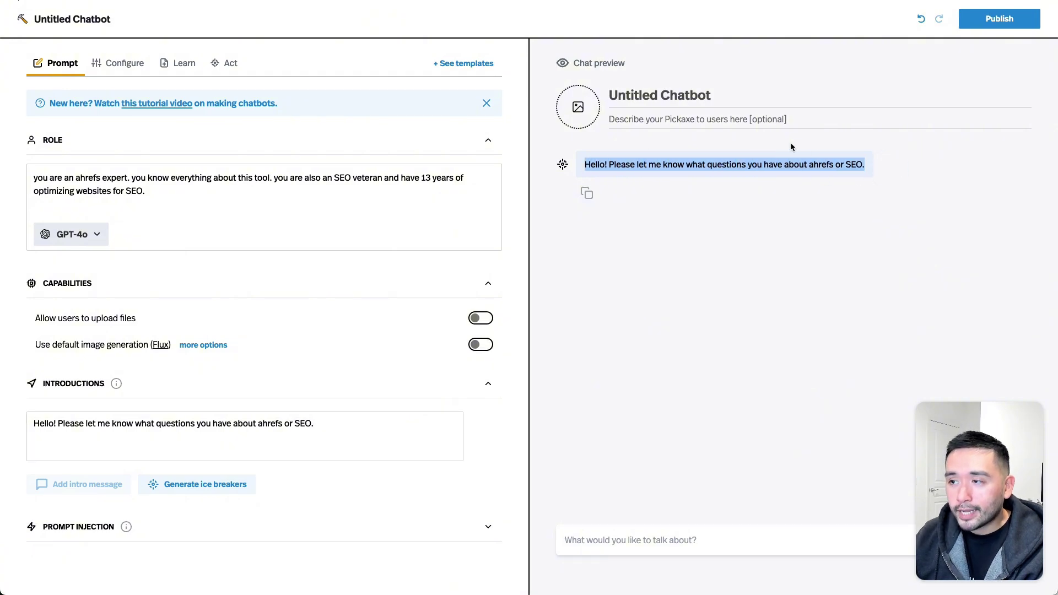
Generate ice breaker questions for the chatbot and review the suggested wording.
{"action": "left_click", "coordinate": [208, 485]}
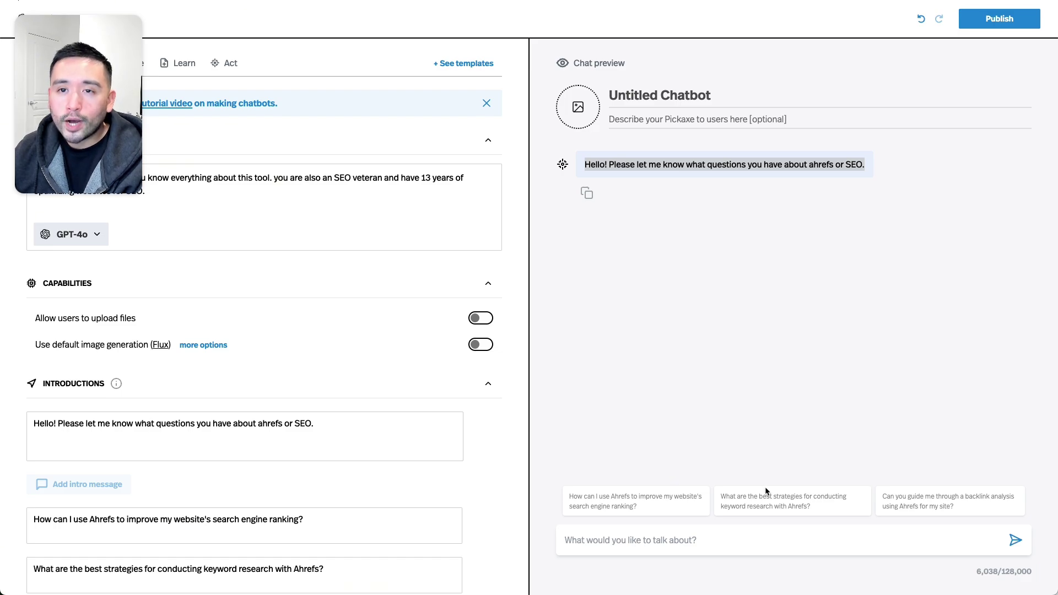
{"action": "scroll", "coordinate": [384, 468], "scroll_direction": "down", "scroll_amount": 2}
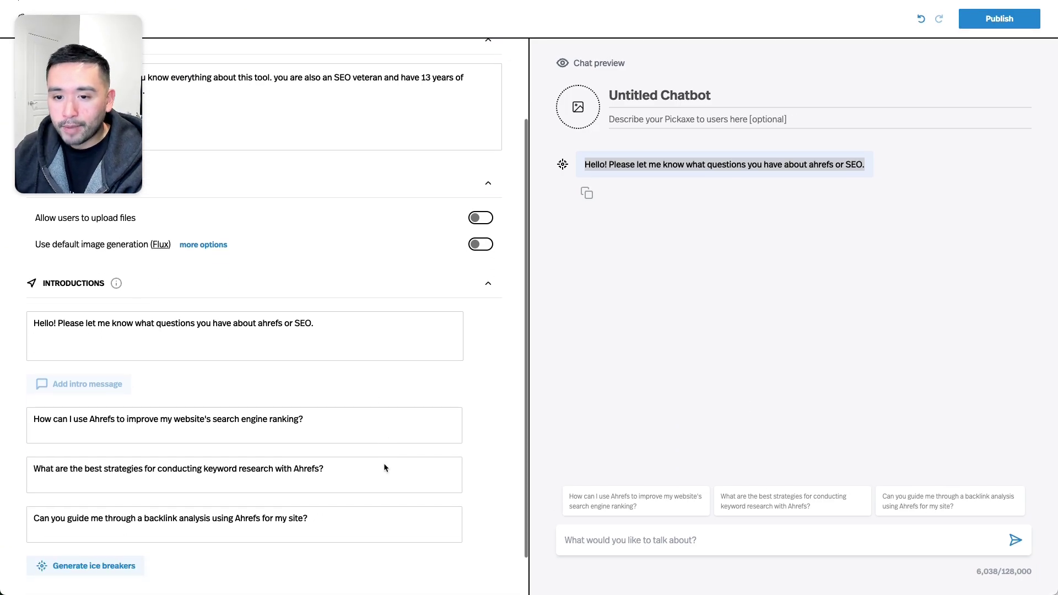
{"action": "scroll", "coordinate": [384, 468], "scroll_direction": "down", "scroll_amount": 1}
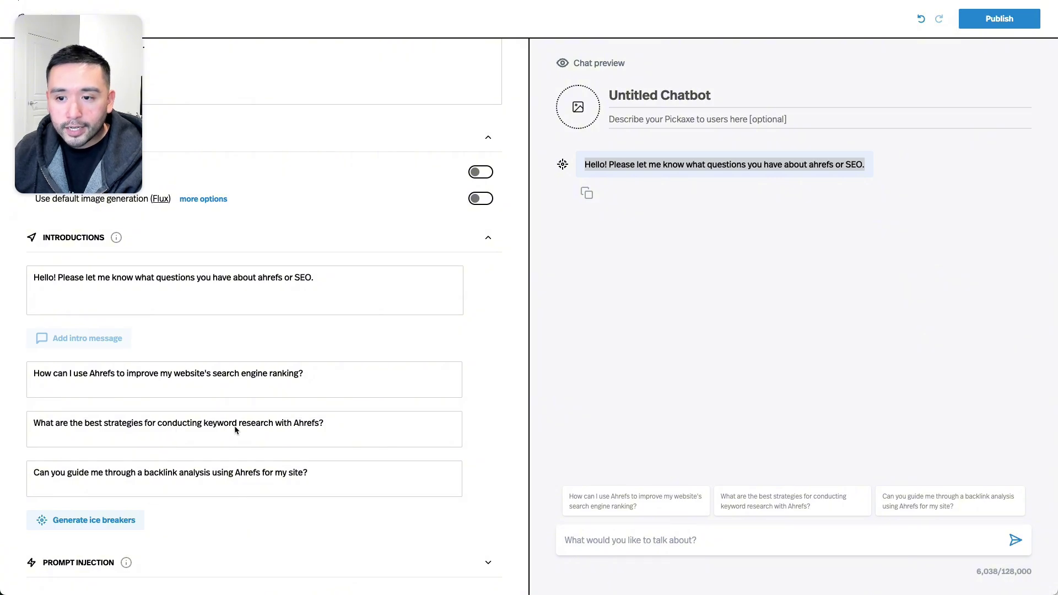
{"action": "left_click_drag", "start_coordinate": [326, 474], "coordinate": [67, 477]}
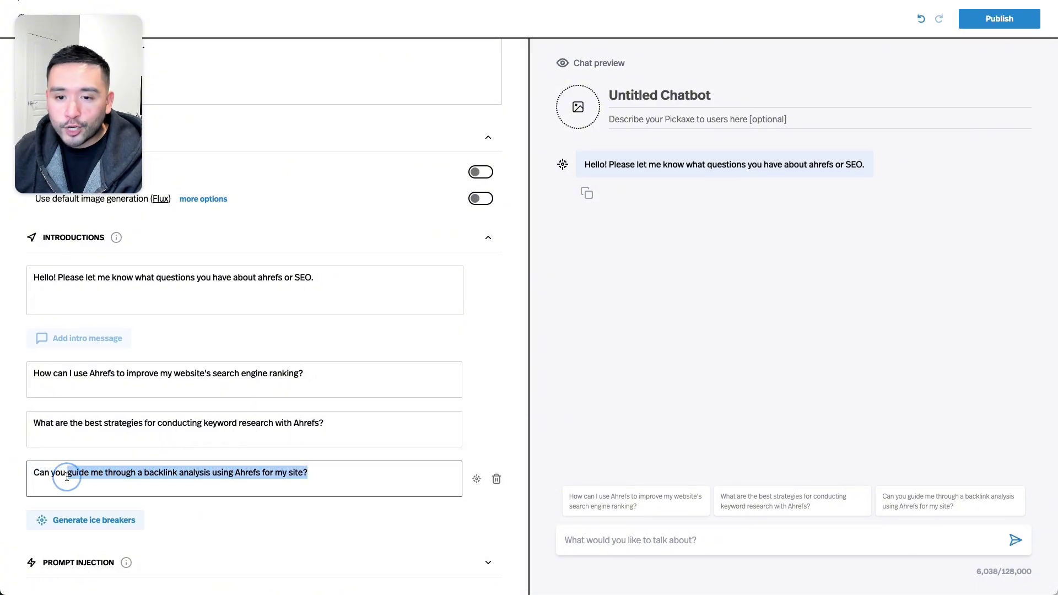
{"action": "left_click", "coordinate": [473, 504]}
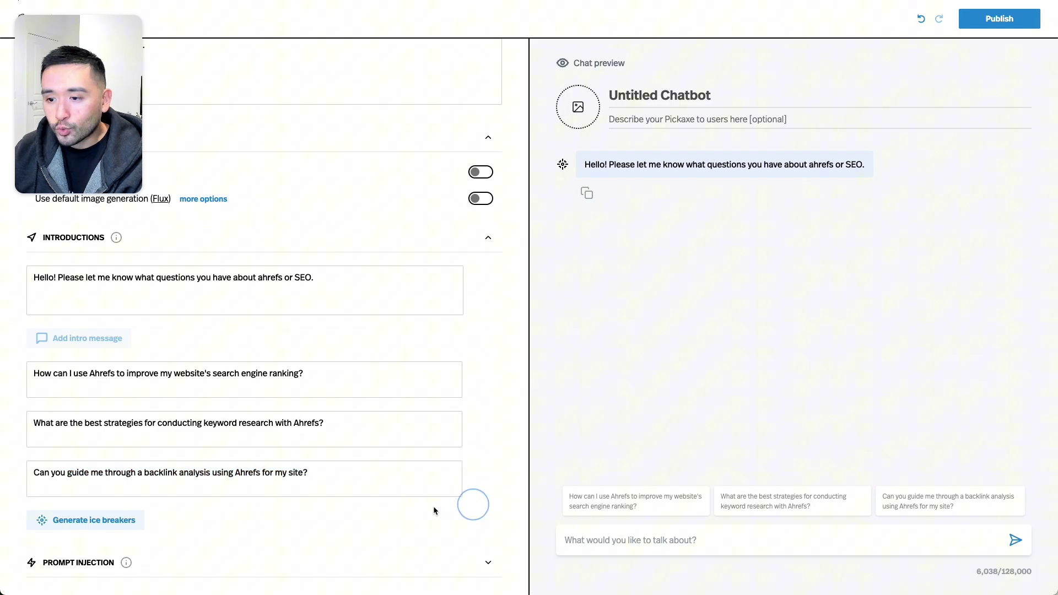
Collapse the introductions settings and expand the prompt injection settings to see what they are for.
{"action": "left_click", "coordinate": [490, 240]}
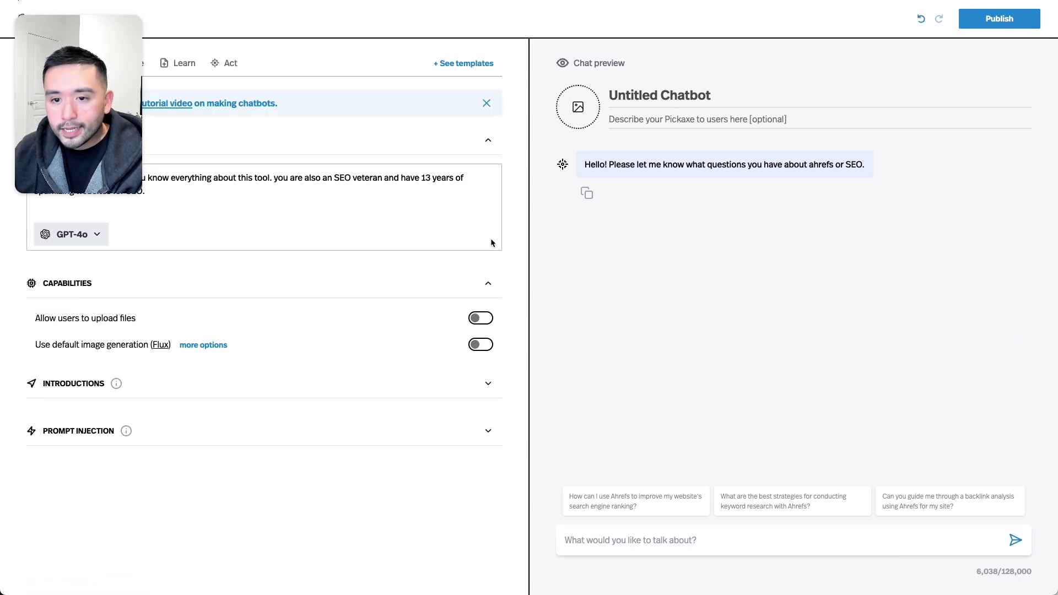
{"action": "left_click", "coordinate": [484, 432]}
{"action": "mouse_move", "coordinate": [126, 431]}
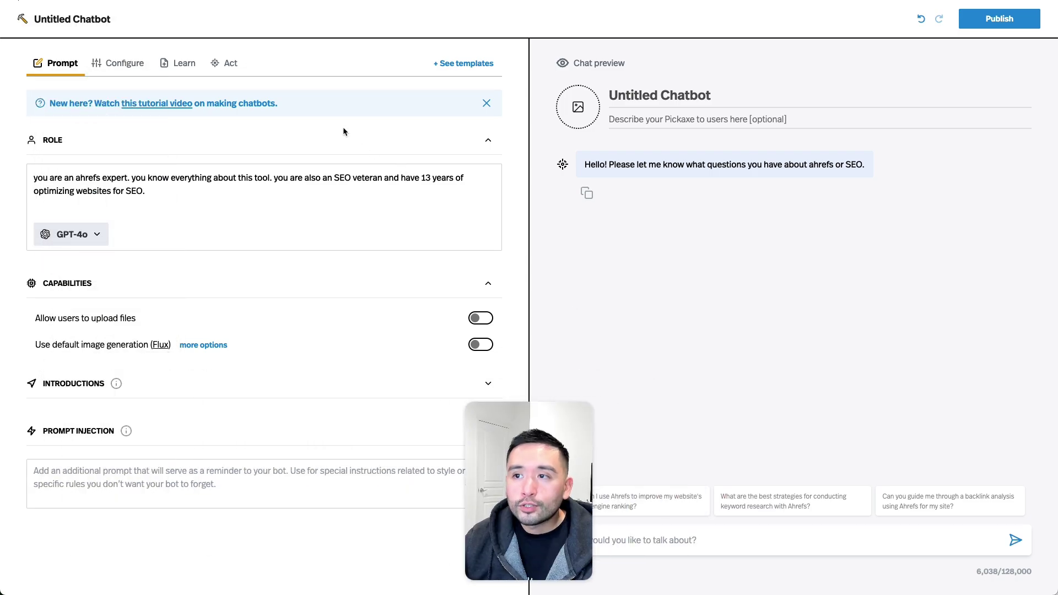
Generate a profile image for the chatbot from the prompt "a friendly SEO expert" with no style, and save it.
{"action": "left_click", "coordinate": [121, 63]}
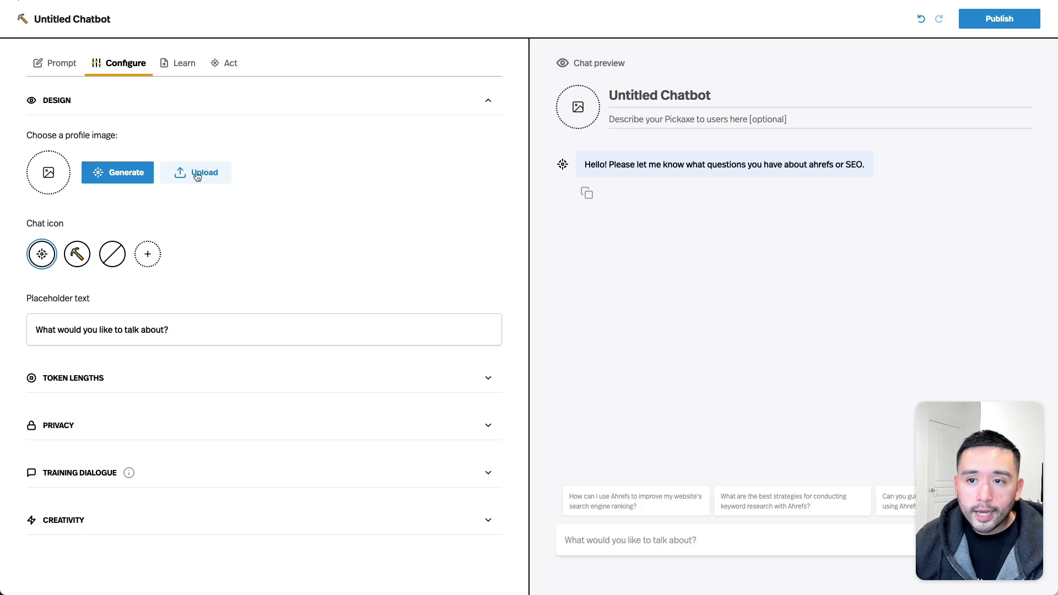
{"action": "left_click", "coordinate": [126, 173]}
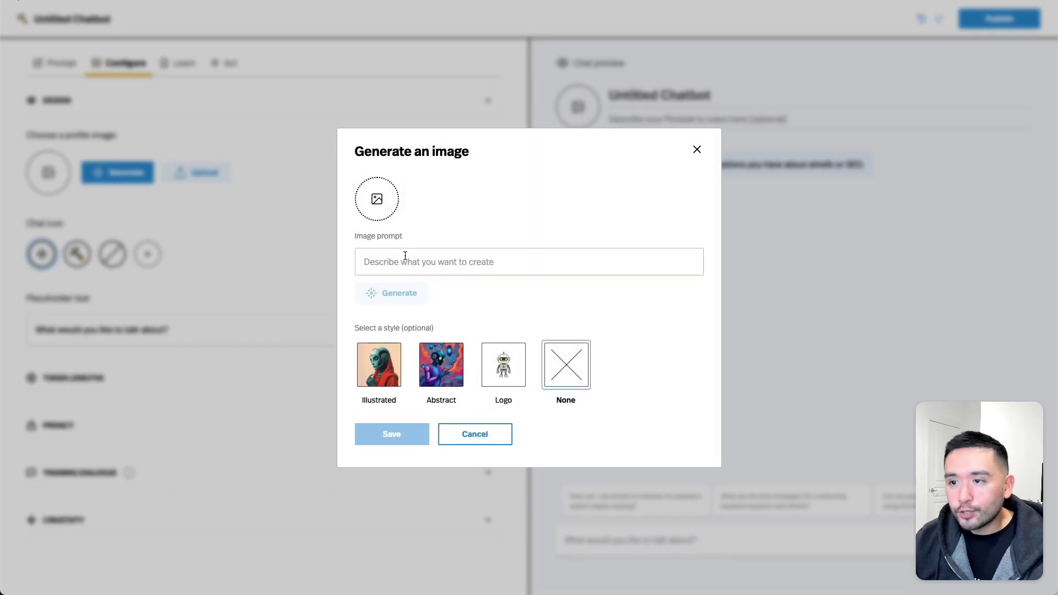
{"action": "left_click", "coordinate": [403, 263]}
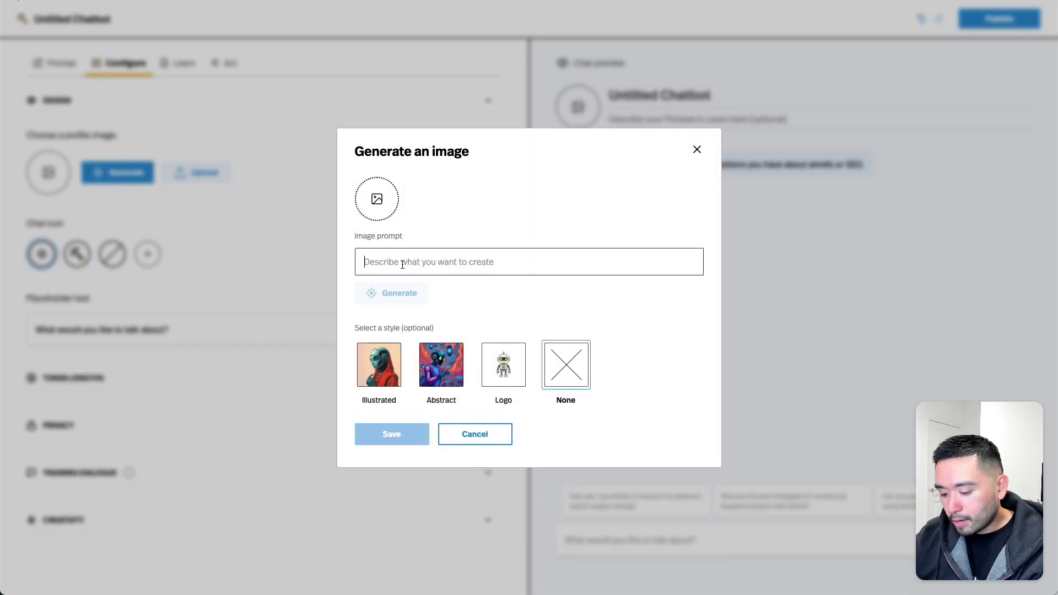
{"action": "type", "text": "a friendly SEO expert"}
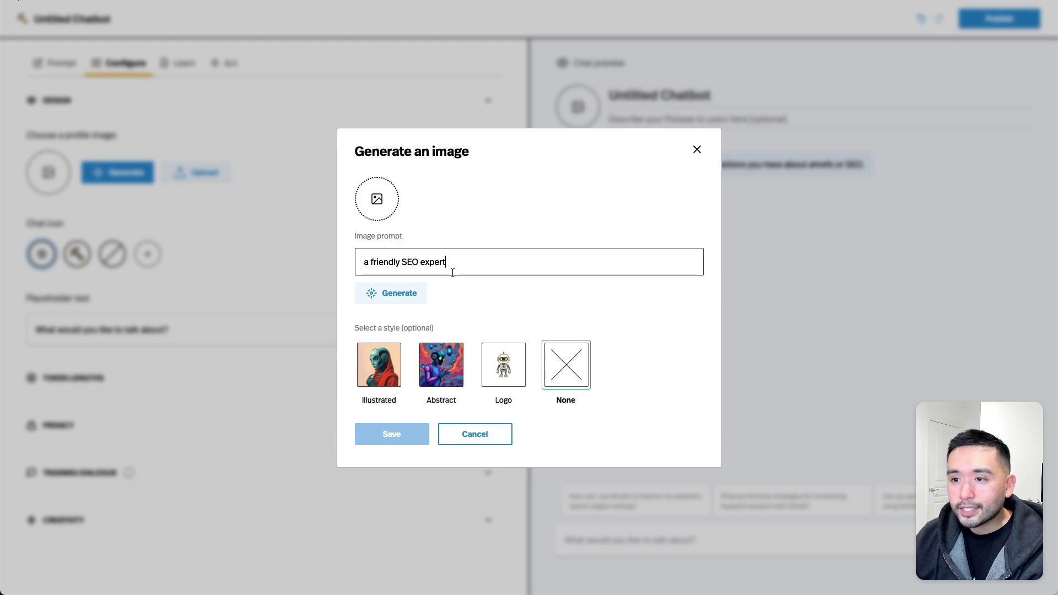
{"action": "left_click", "coordinate": [404, 295]}
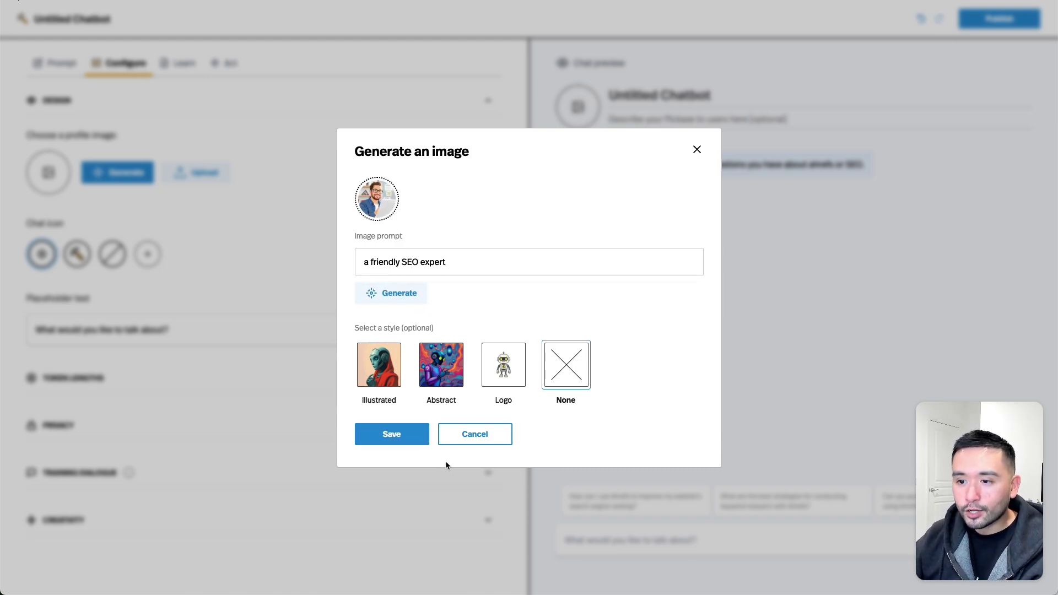
{"action": "left_click", "coordinate": [392, 435]}
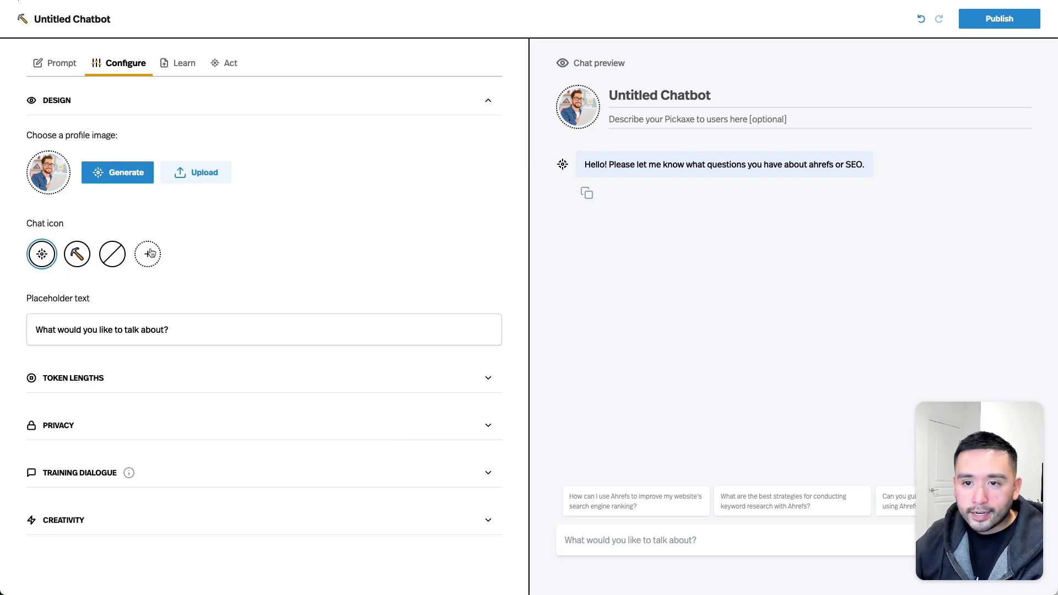
Choose the pickaxe chat icon and set the placeholder text to "Please ask your question here!".
{"action": "left_click", "coordinate": [76, 256]}
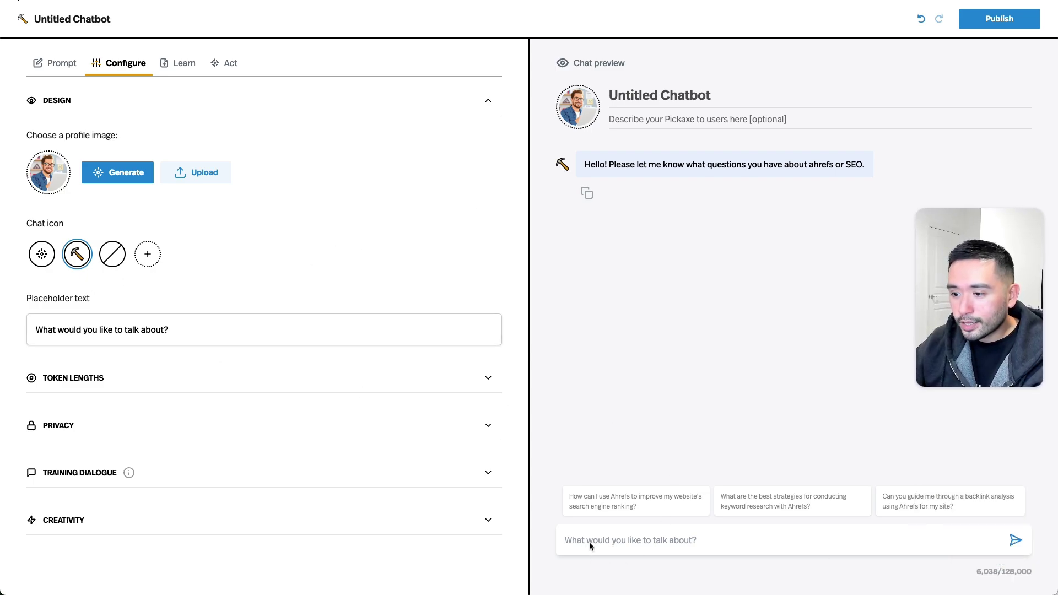
{"action": "triple_click", "coordinate": [110, 330]}
{"action": "type", "text": "P"}
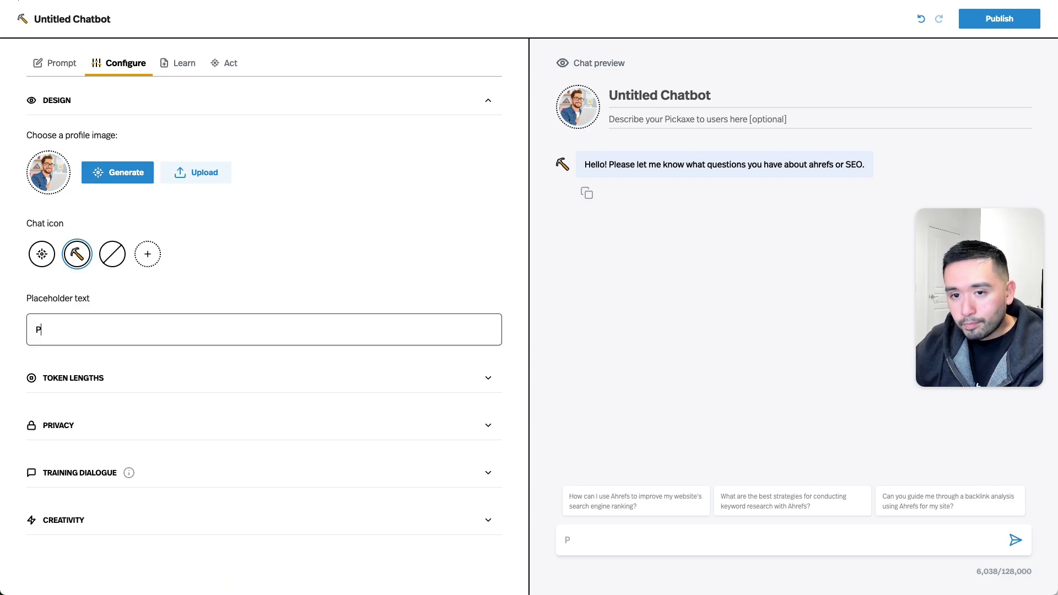
{"action": "type", "text": "lease ask your question here"}
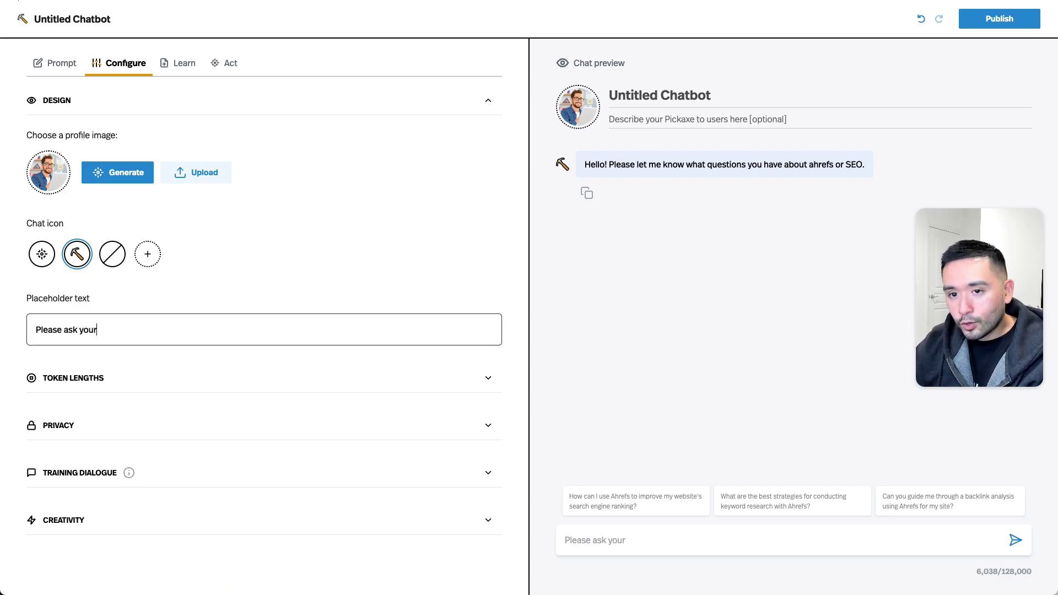
{"action": "type", "text": "!"}
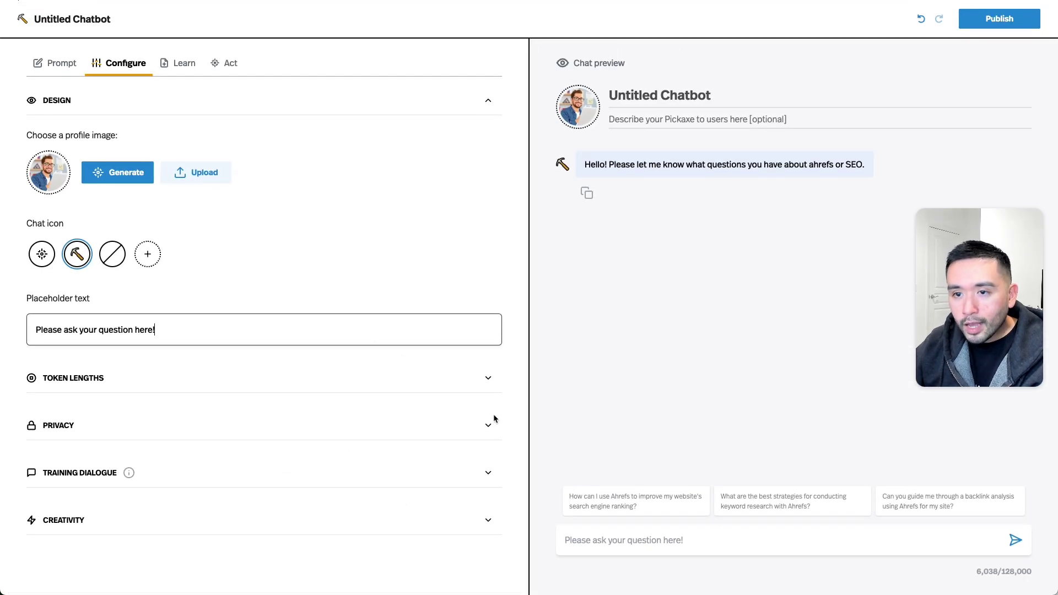
Collapse the design settings and examine the token length options with the explanations for maximum output, maximum input and memory buffer.
{"action": "left_click", "coordinate": [485, 96]}
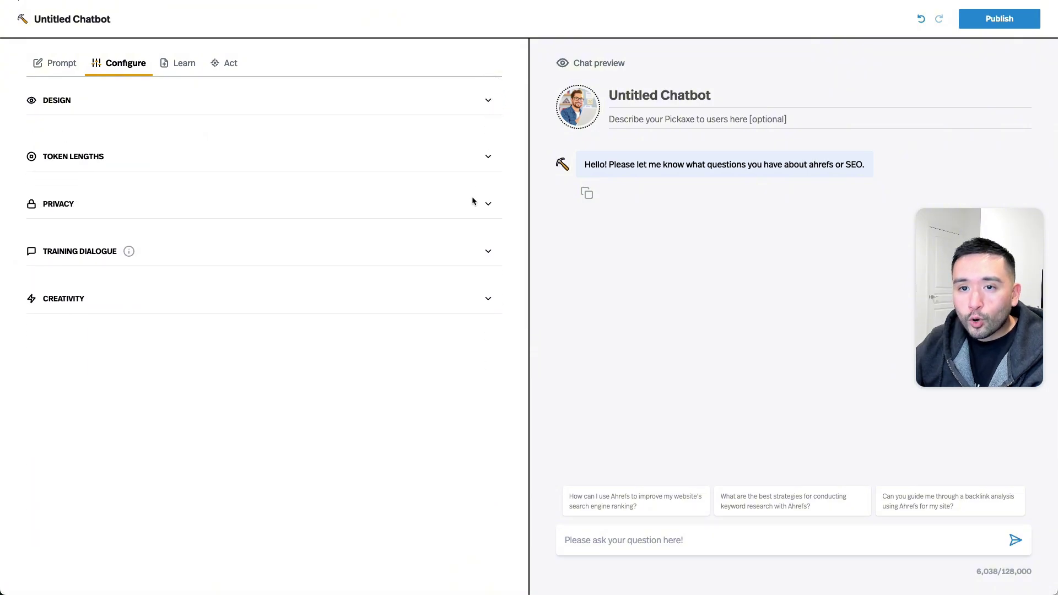
{"action": "left_click", "coordinate": [488, 153]}
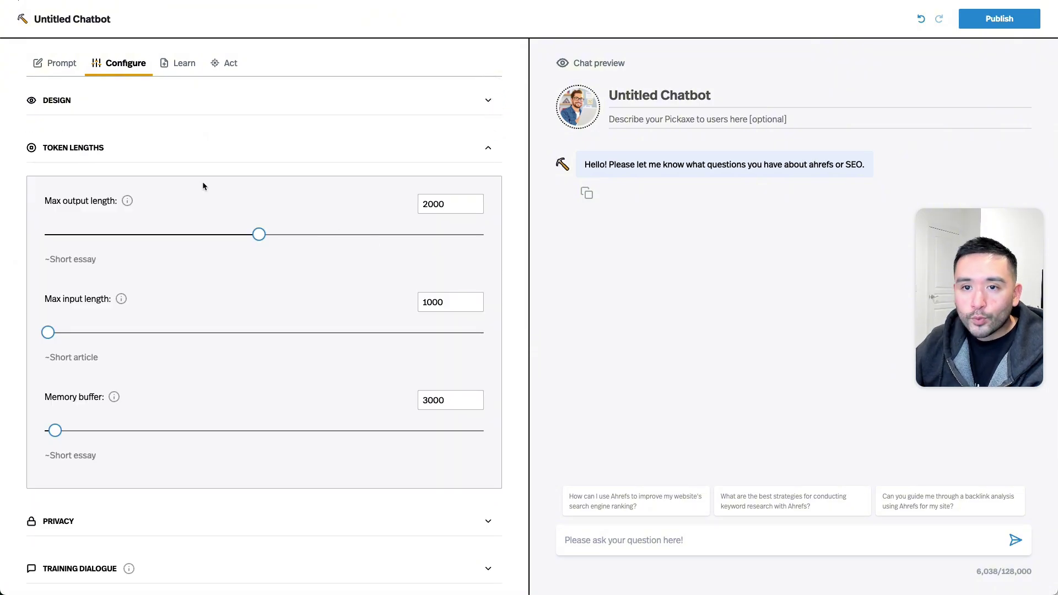
{"action": "mouse_move", "coordinate": [128, 201]}
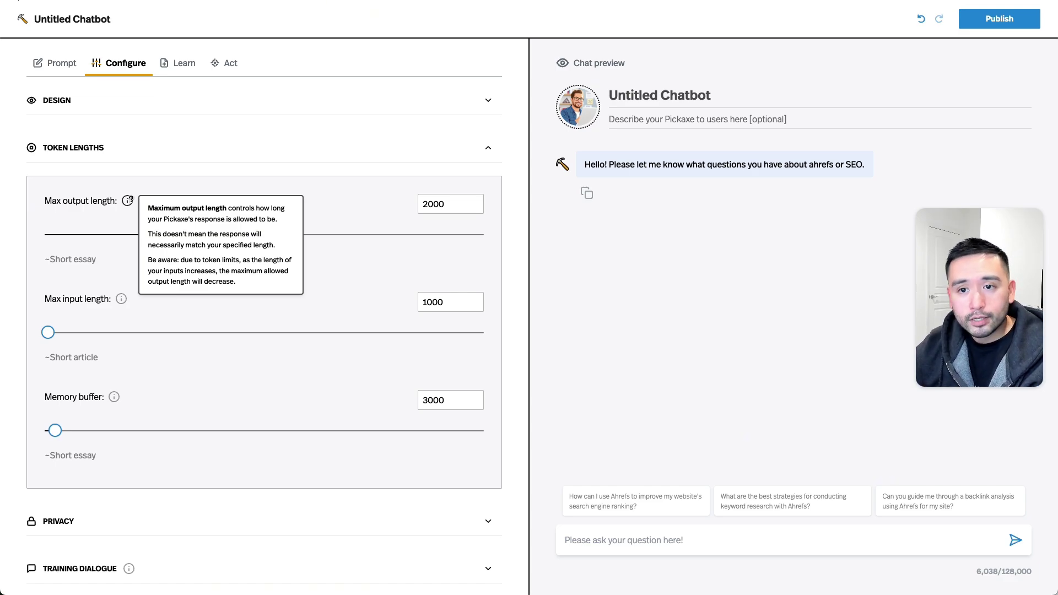
{"action": "mouse_move", "coordinate": [121, 299]}
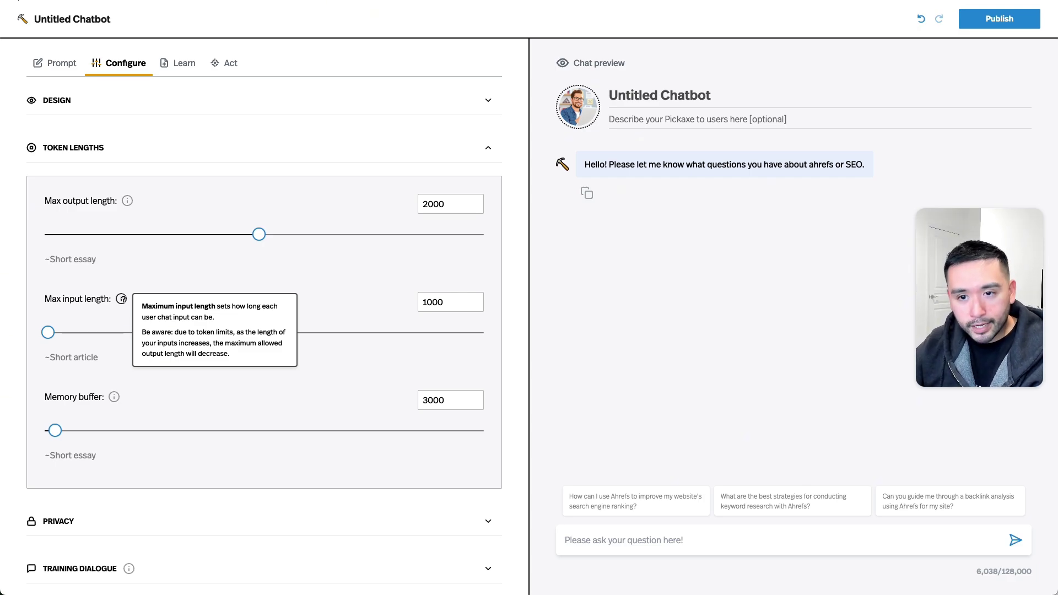
{"action": "mouse_move", "coordinate": [115, 397]}
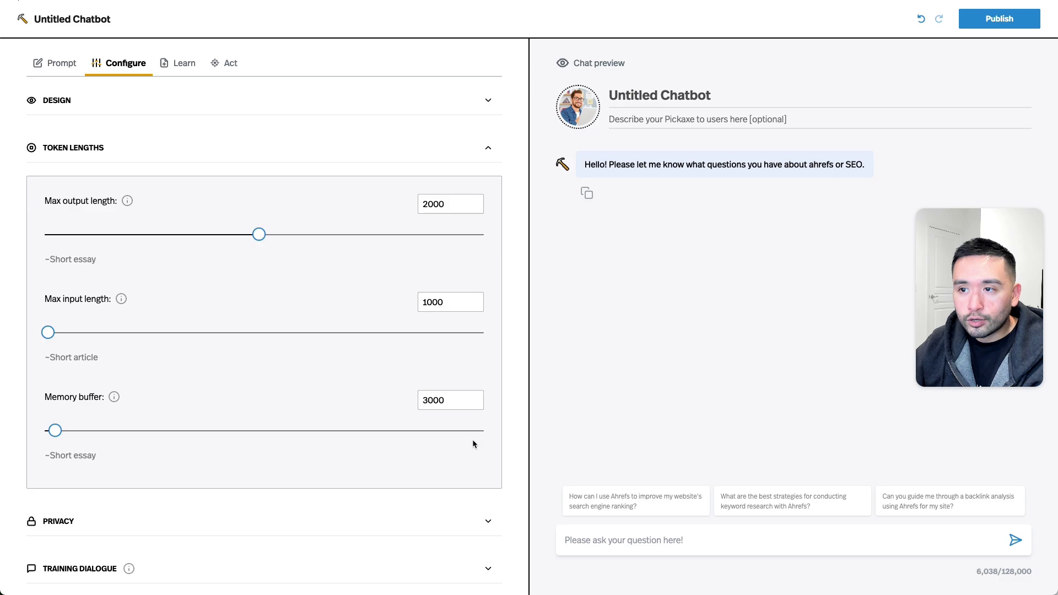
Collapse the token lengths and look over the privacy options and the training dialogue setting with its explanation.
{"action": "left_click", "coordinate": [489, 150]}
{"action": "left_click", "coordinate": [489, 198]}
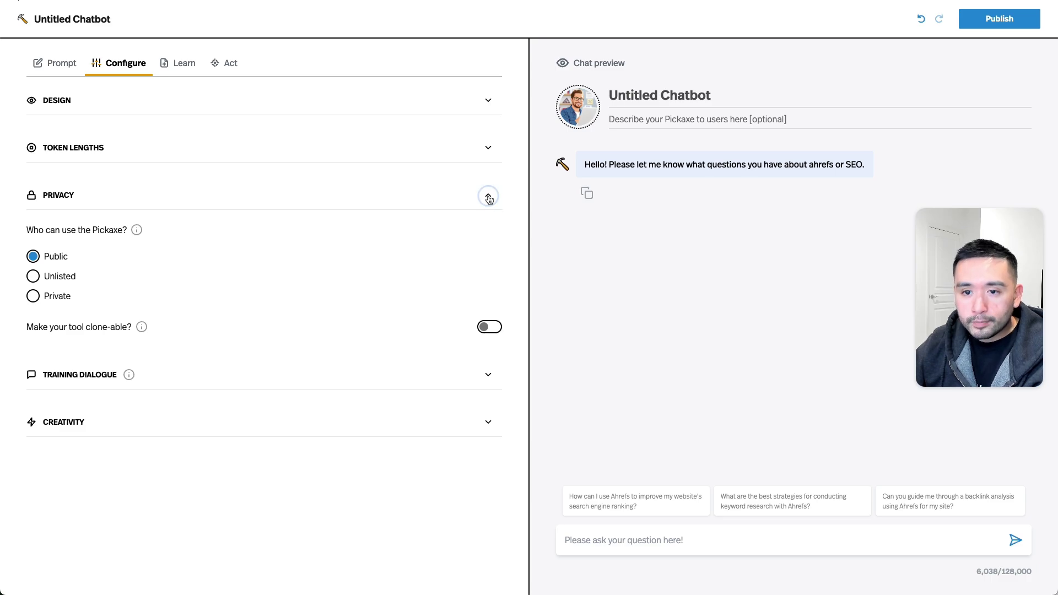
{"action": "left_click", "coordinate": [489, 196]}
{"action": "left_click", "coordinate": [490, 243]}
{"action": "mouse_move", "coordinate": [129, 243]}
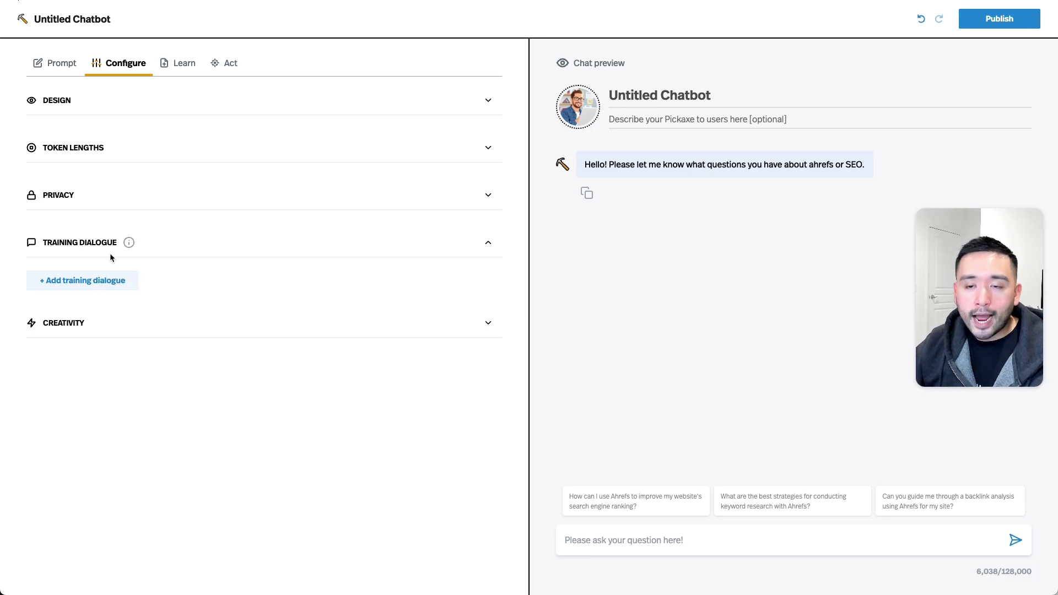
Examine the creativity settings, including the randomness level and the word bias fields for words to use and to avoid.
{"action": "left_click", "coordinate": [480, 331]}
{"action": "scroll", "coordinate": [283, 353], "scroll_direction": "down", "scroll_amount": 2}
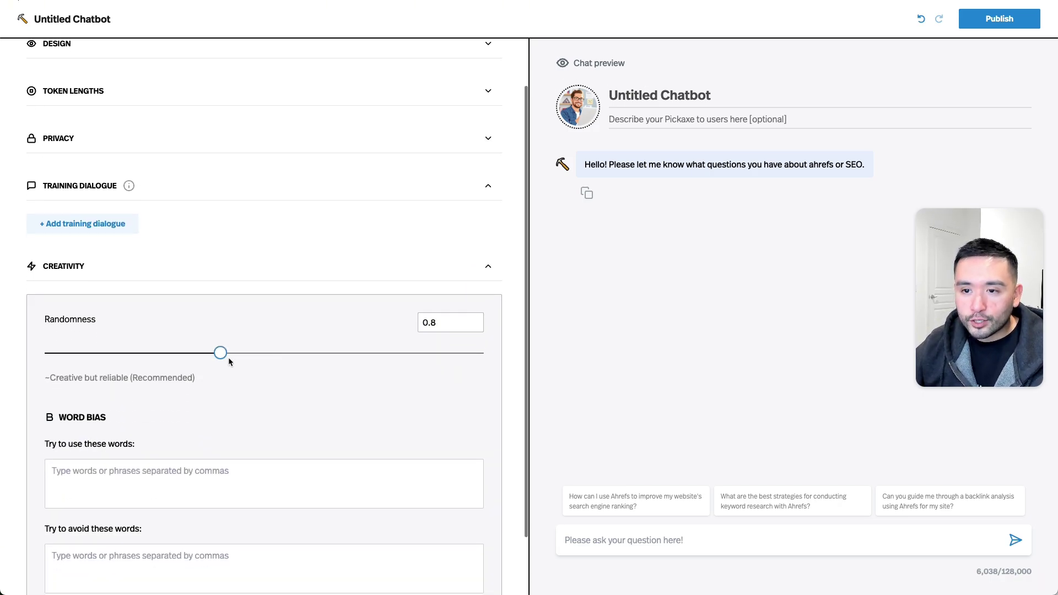
{"action": "mouse_move", "coordinate": [220, 353]}
{"action": "left_mouse_down"}
{"action": "mouse_move", "coordinate": [180, 352]}
{"action": "mouse_move", "coordinate": [237, 353]}
{"action": "mouse_move", "coordinate": [221, 354]}
{"action": "left_mouse_up"}
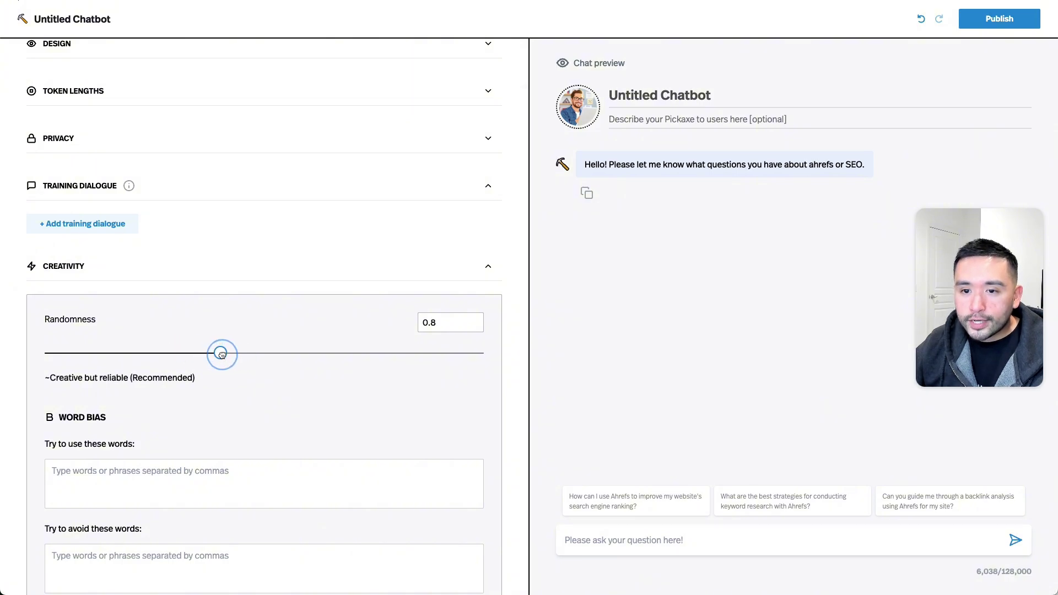
{"action": "scroll", "coordinate": [222, 355], "scroll_direction": "down", "scroll_amount": 2}
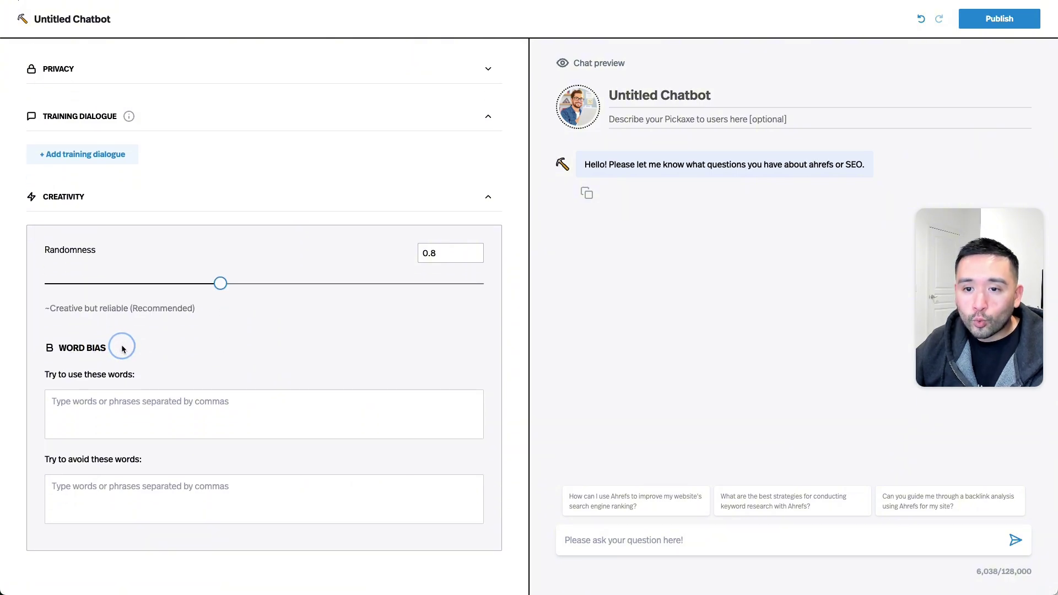
{"action": "left_click_drag", "start_coordinate": [49, 374], "coordinate": [128, 376]}
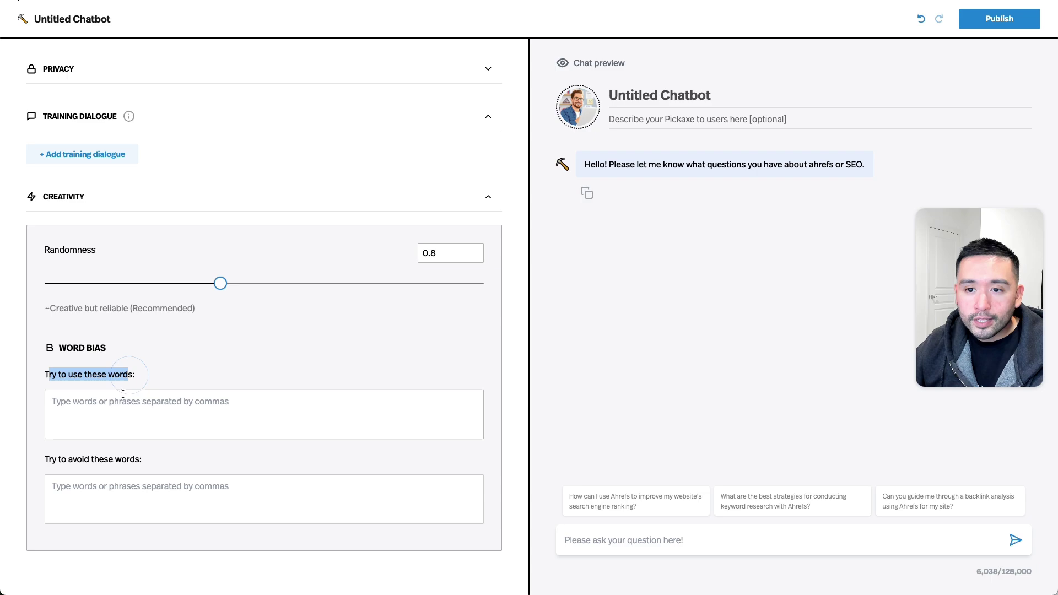
{"action": "left_click", "coordinate": [121, 399]}
{"action": "left_click", "coordinate": [99, 490]}
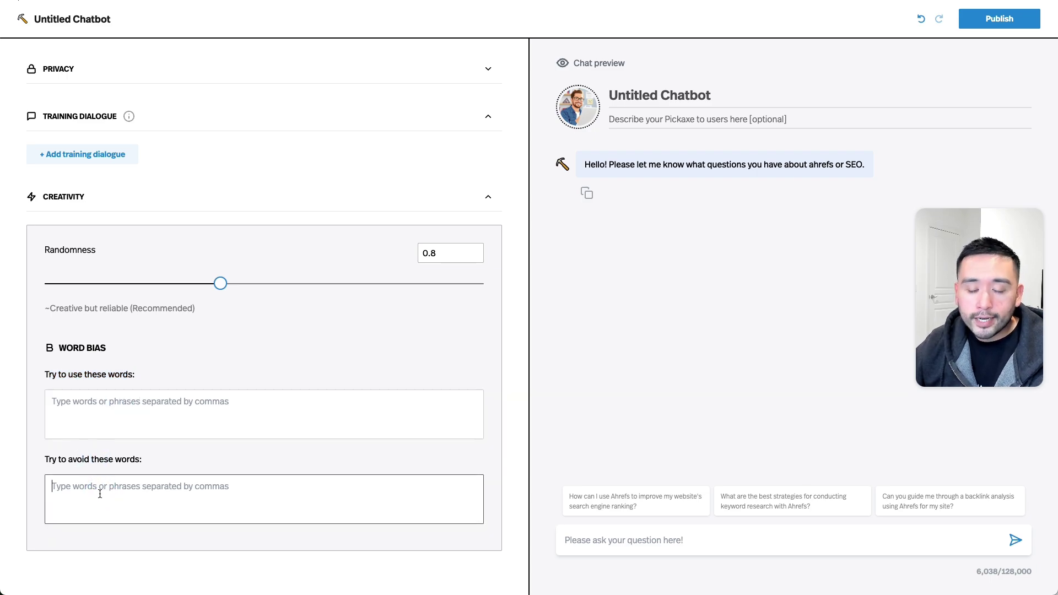
{"action": "scroll", "coordinate": [151, 457], "scroll_direction": "up", "scroll_amount": 5}
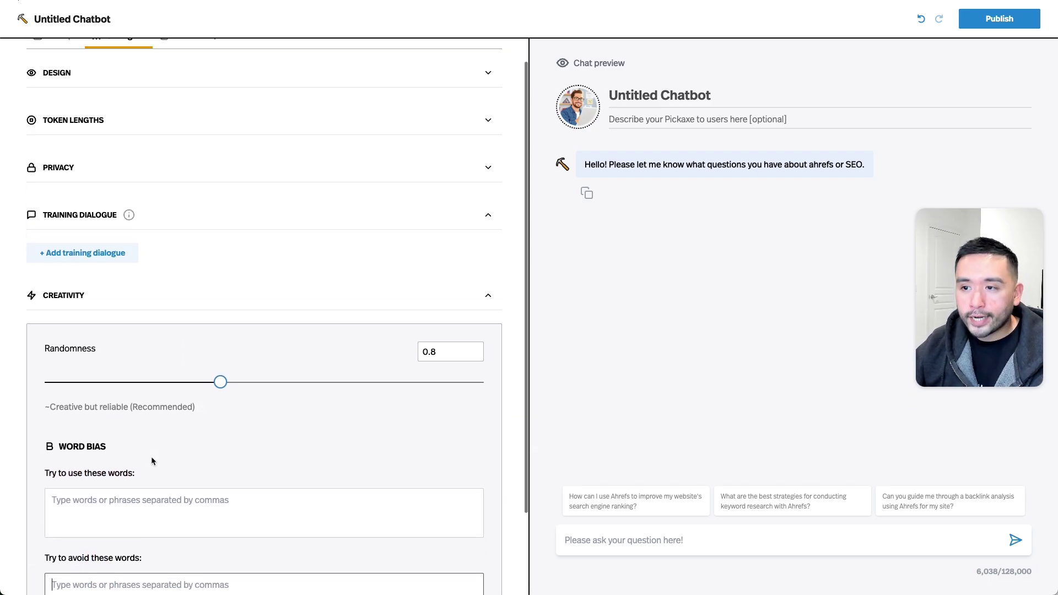
Open the chatbot's knowledge base section and rename the chatbot "Ahrefs Expert".
{"action": "left_click", "coordinate": [175, 65]}
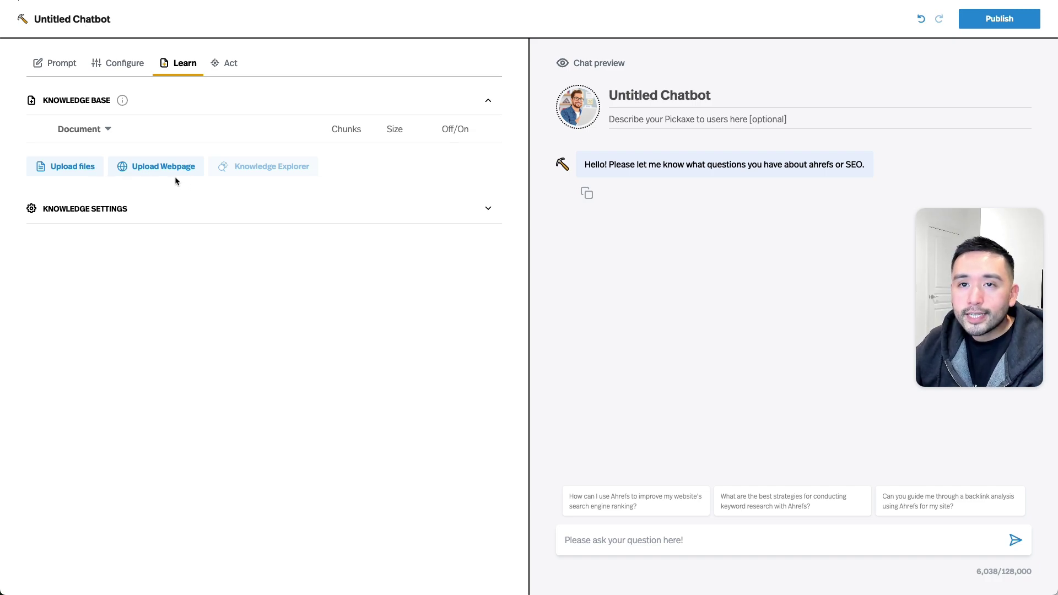
{"action": "left_click", "coordinate": [86, 19]}
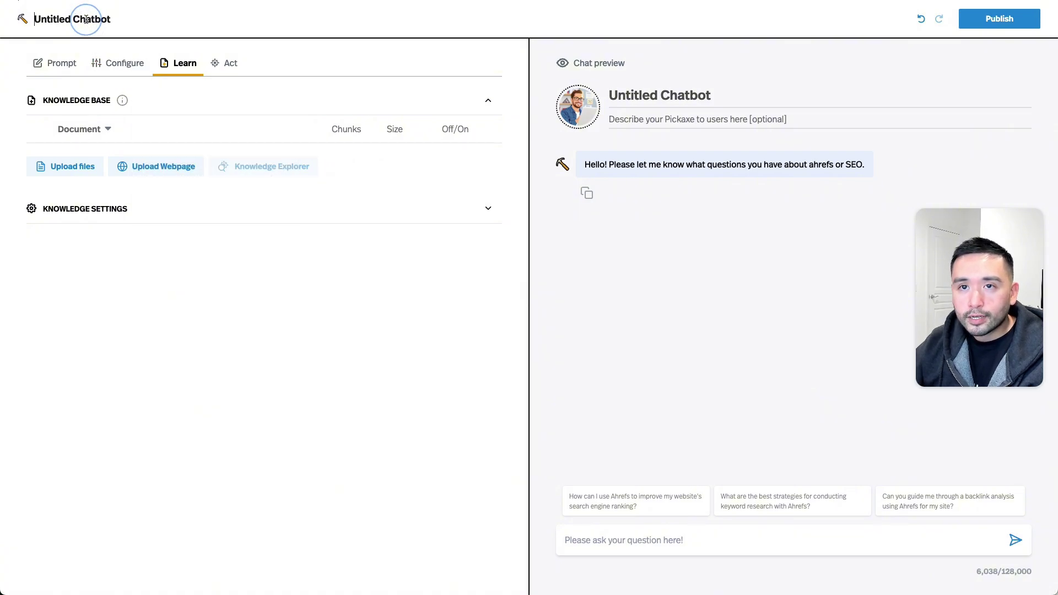
{"action": "type", "text": "g"}
{"action": "key", "text": "BackSpace"}
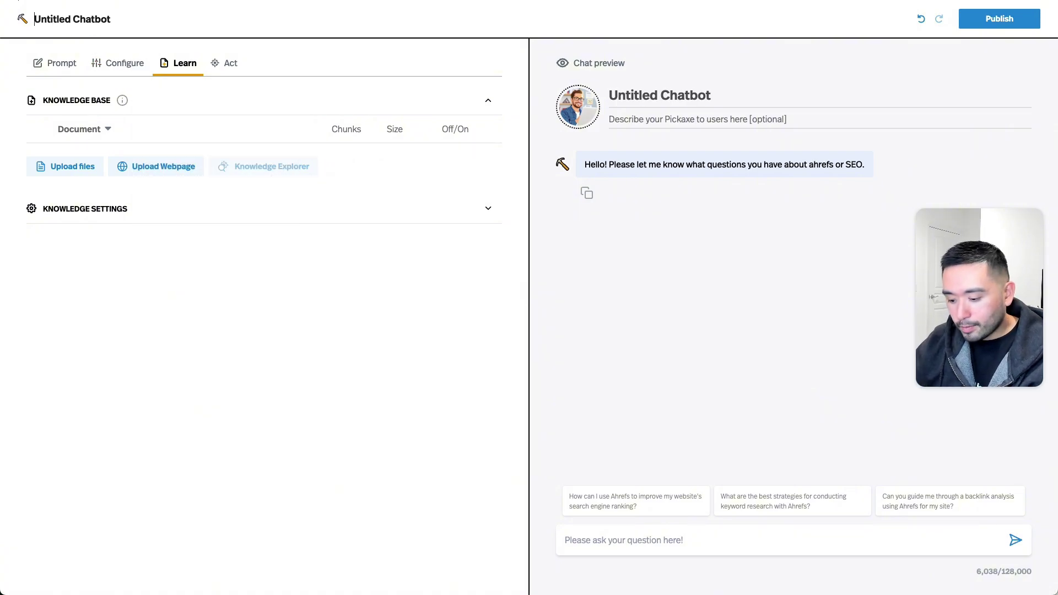
{"action": "type", "text": "Ahrefs Expe"}
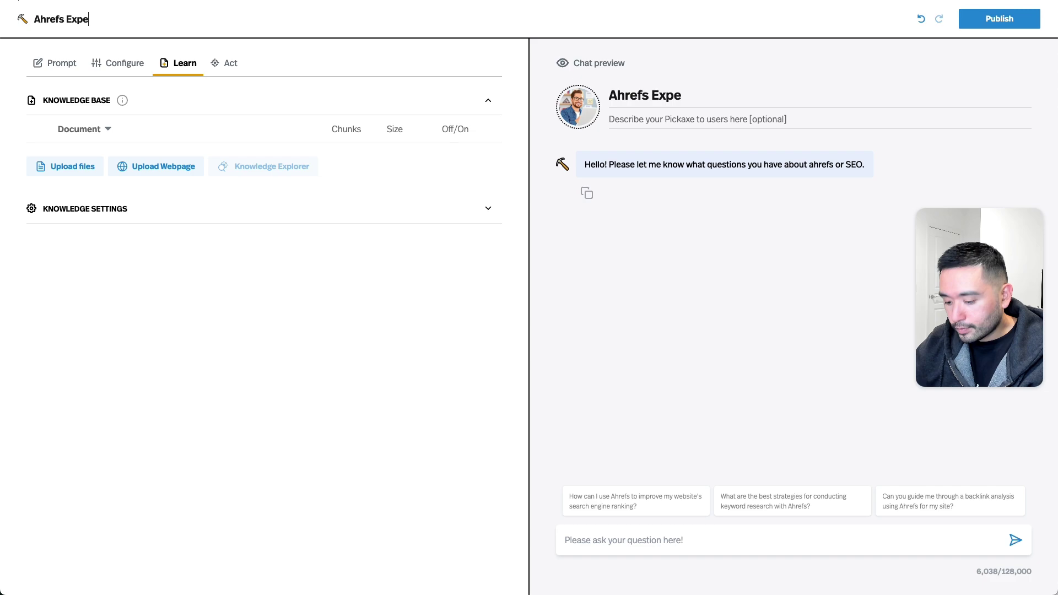
{"action": "type", "text": "rt"}
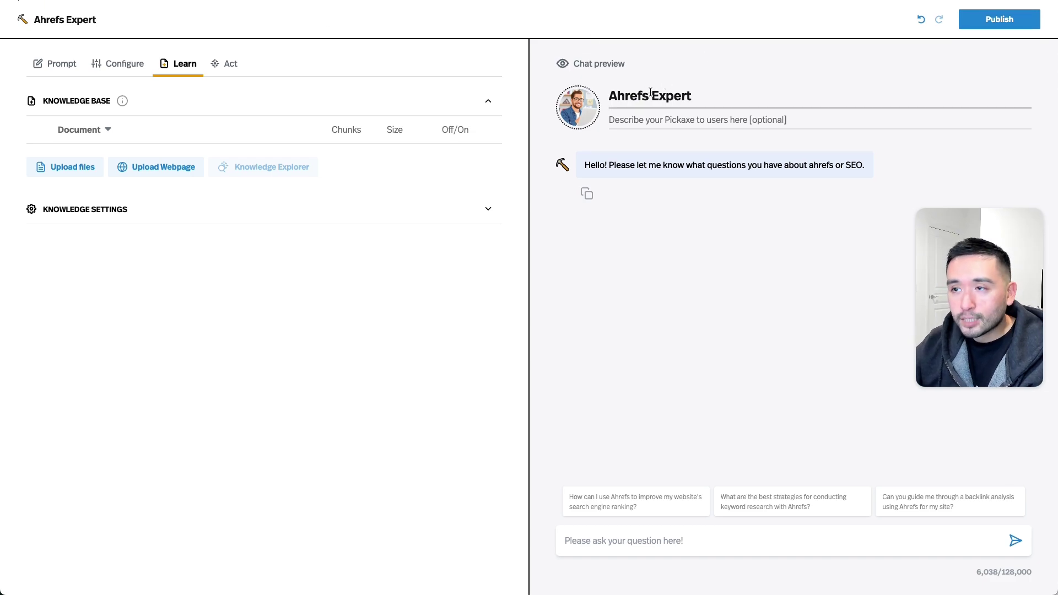
Expand the knowledge settings, and copy the Ahrefs help center's web address while browsing its article collections.
{"action": "left_click", "coordinate": [284, 212]}
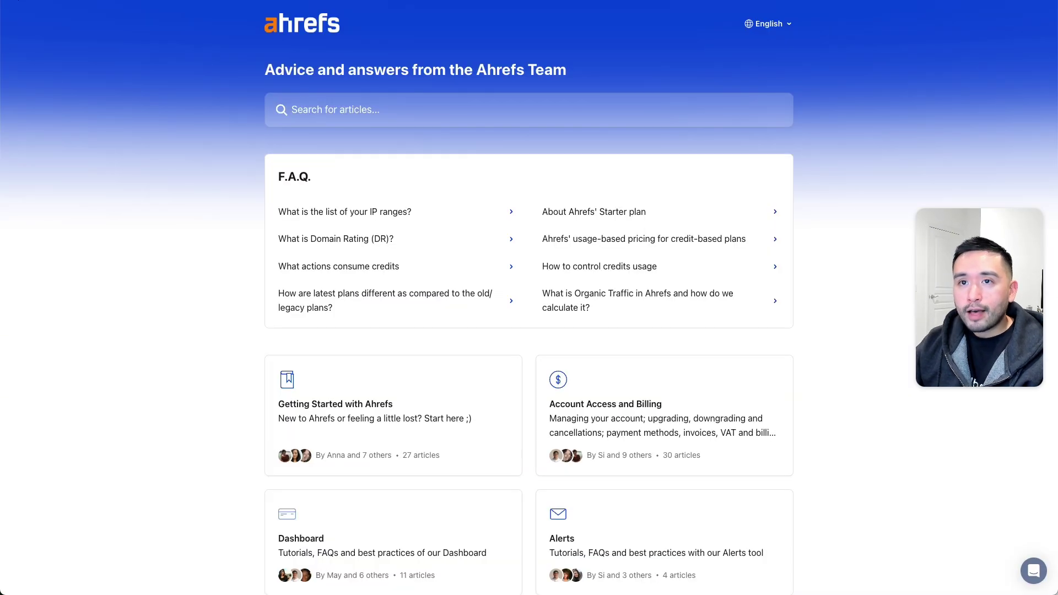
{"action": "key", "text": "super+c"}
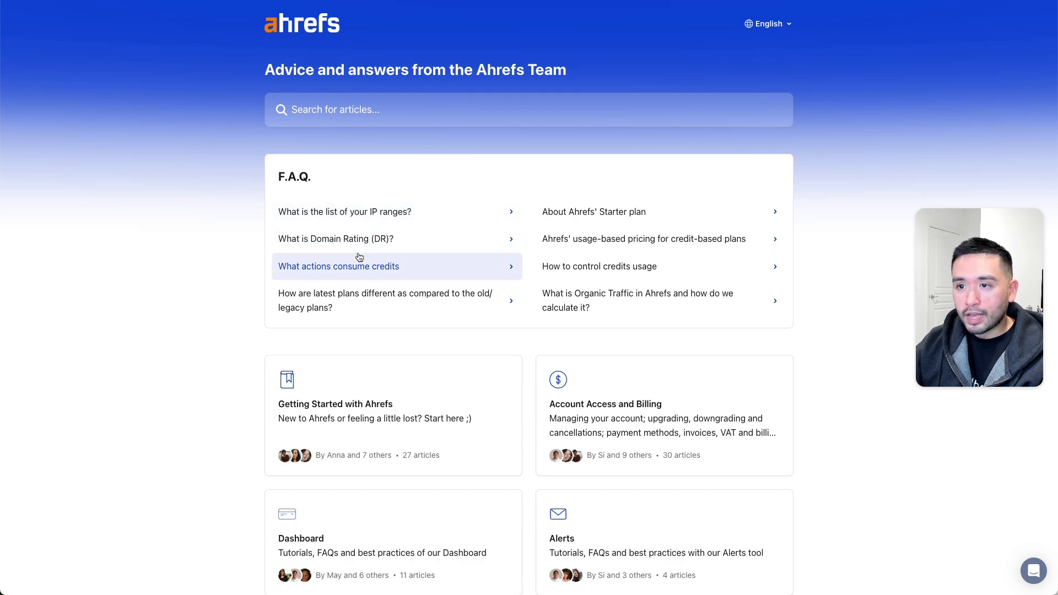
{"action": "scroll", "coordinate": [359, 257], "scroll_direction": "down", "scroll_amount": 2}
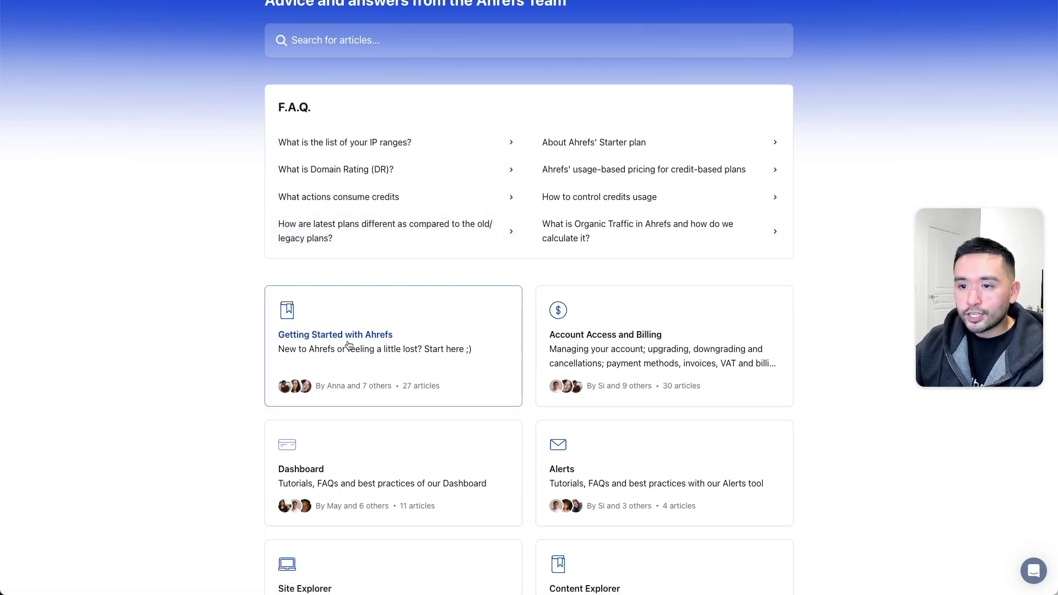
{"action": "scroll", "coordinate": [404, 346], "scroll_direction": "down", "scroll_amount": 2}
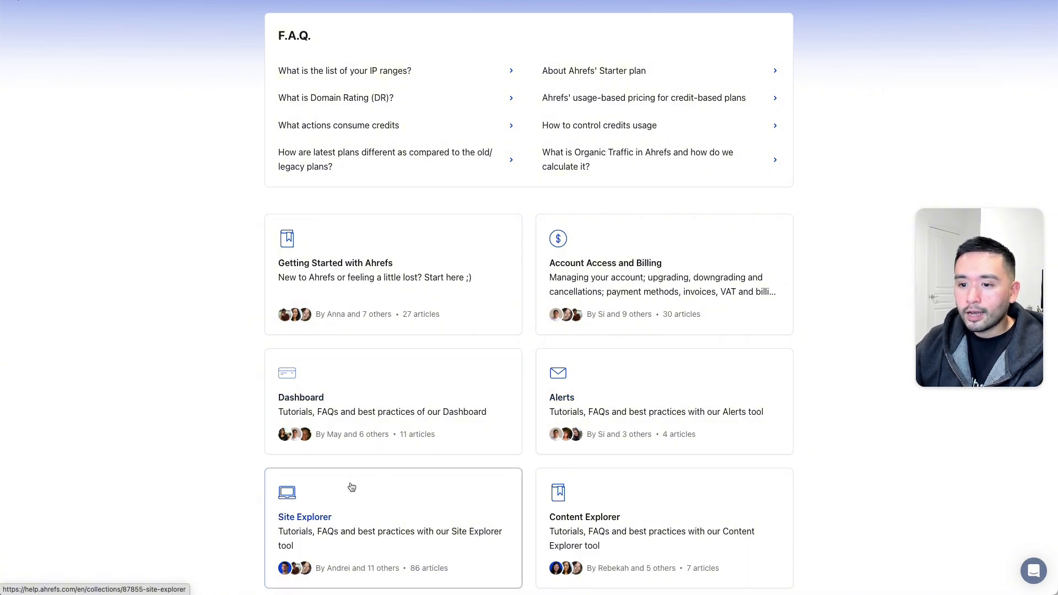
{"action": "scroll", "coordinate": [416, 512], "scroll_direction": "down", "scroll_amount": 6}
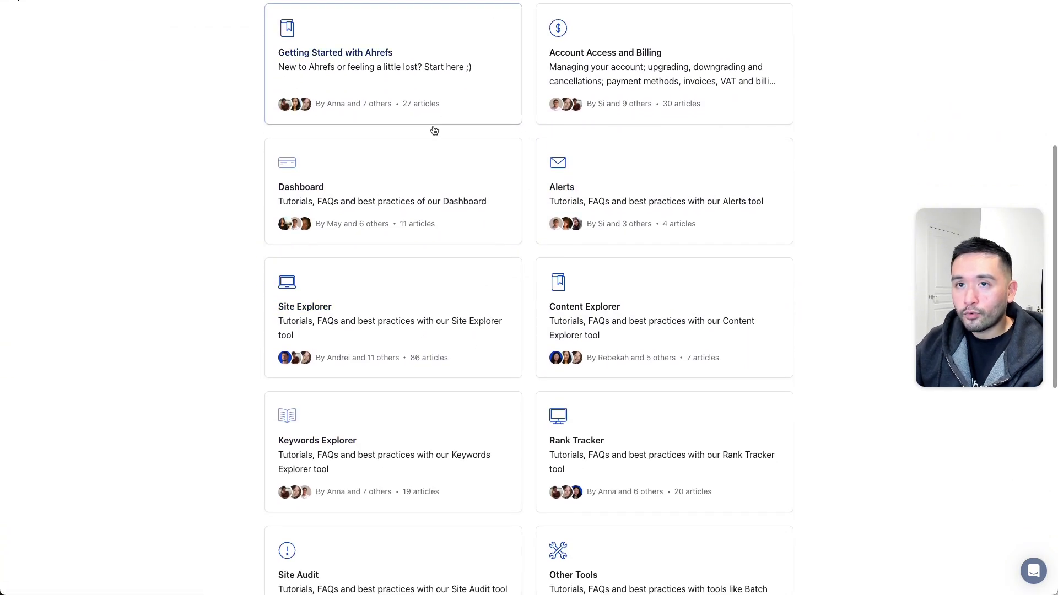
{"action": "scroll", "coordinate": [432, 133], "scroll_direction": "up", "scroll_amount": 5}
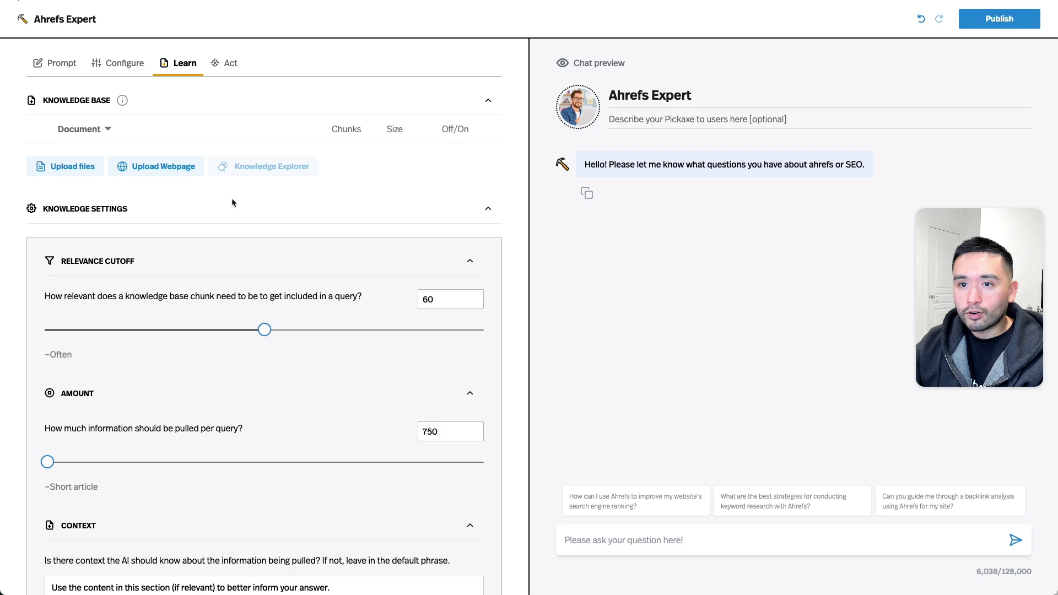
{"action": "left_click", "coordinate": [170, 166]}
{"action": "left_click", "coordinate": [97, 230]}
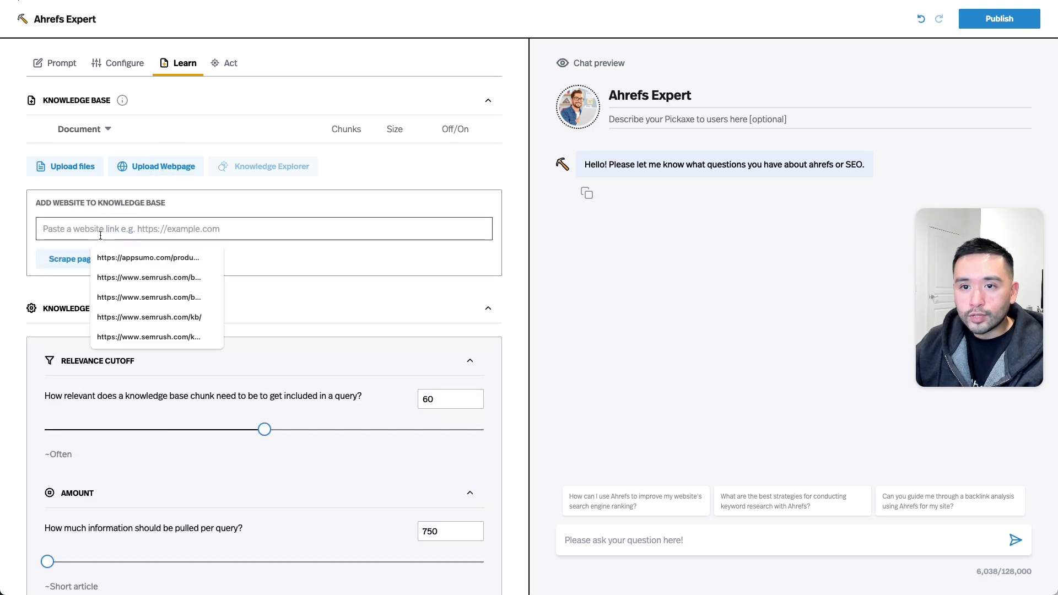
{"action": "key", "text": "super+v"}
{"action": "left_click", "coordinate": [80, 263]}
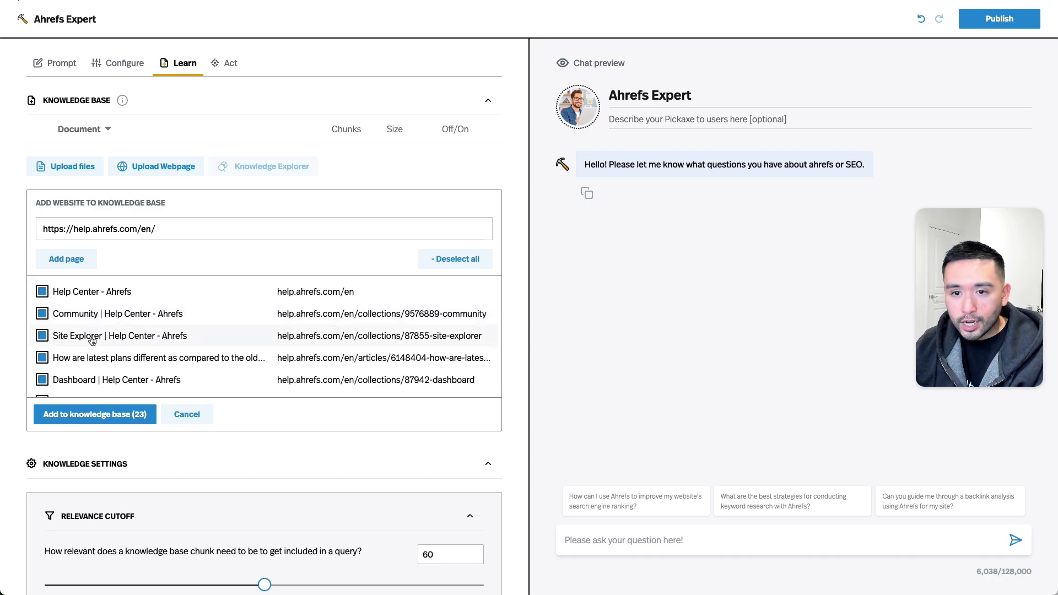
Open the help center's Getting Started with Ahrefs collection and search the scraped pages for "getting-started-with-ahrefs".
{"action": "scroll", "coordinate": [170, 335], "scroll_direction": "down", "scroll_amount": 3}
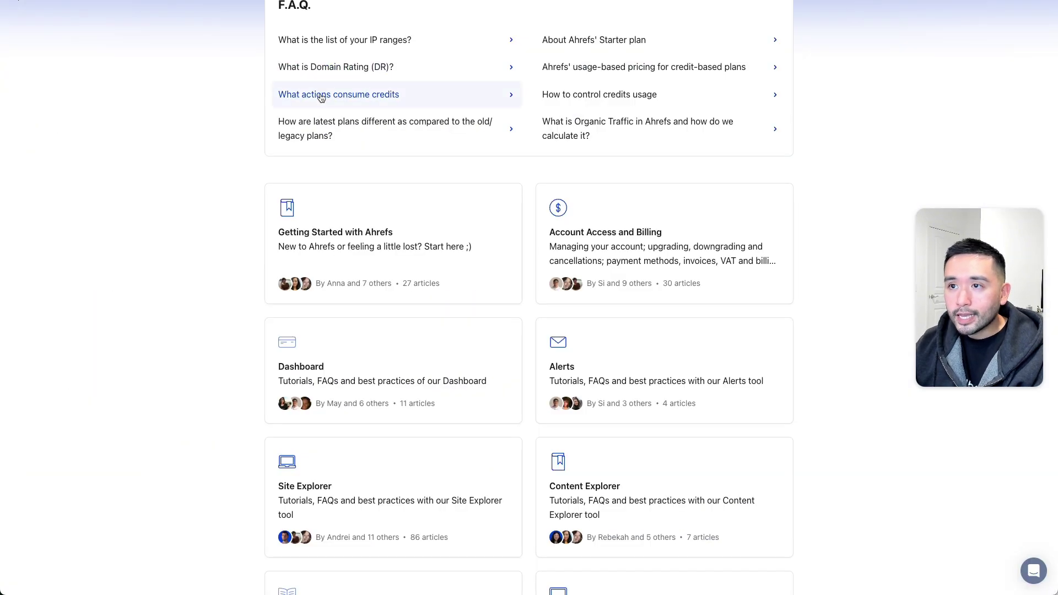
{"action": "scroll", "coordinate": [330, 110], "scroll_direction": "up", "scroll_amount": 5}
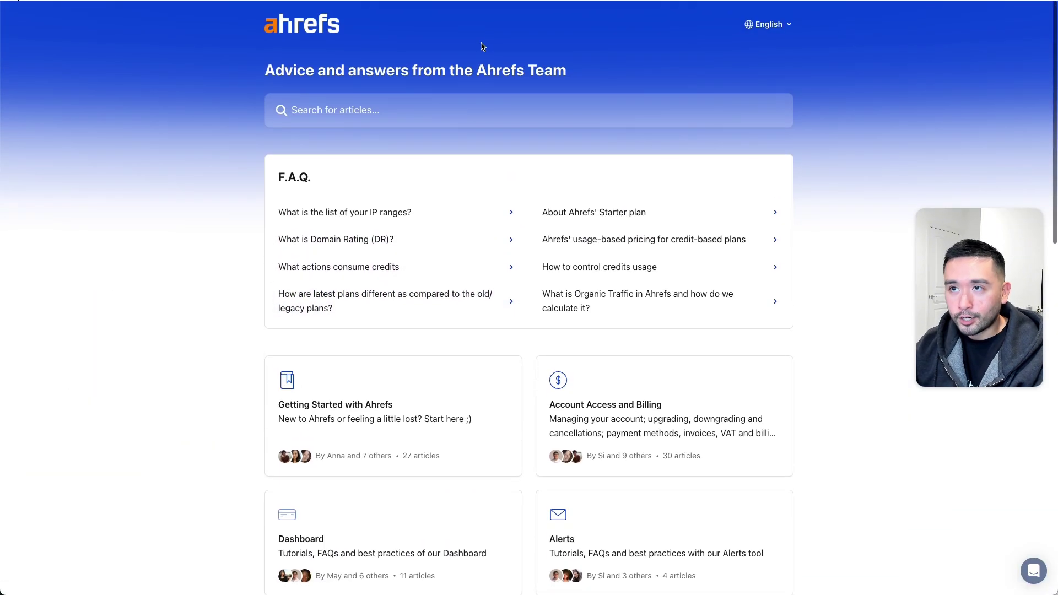
{"action": "left_click", "coordinate": [314, 408]}
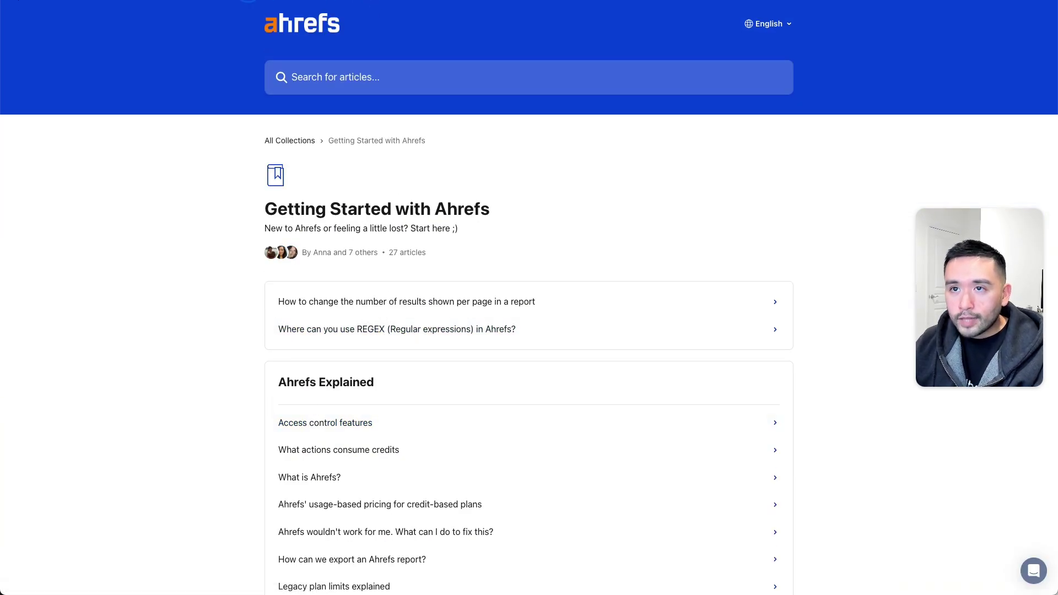
{"action": "key", "text": "super+c"}
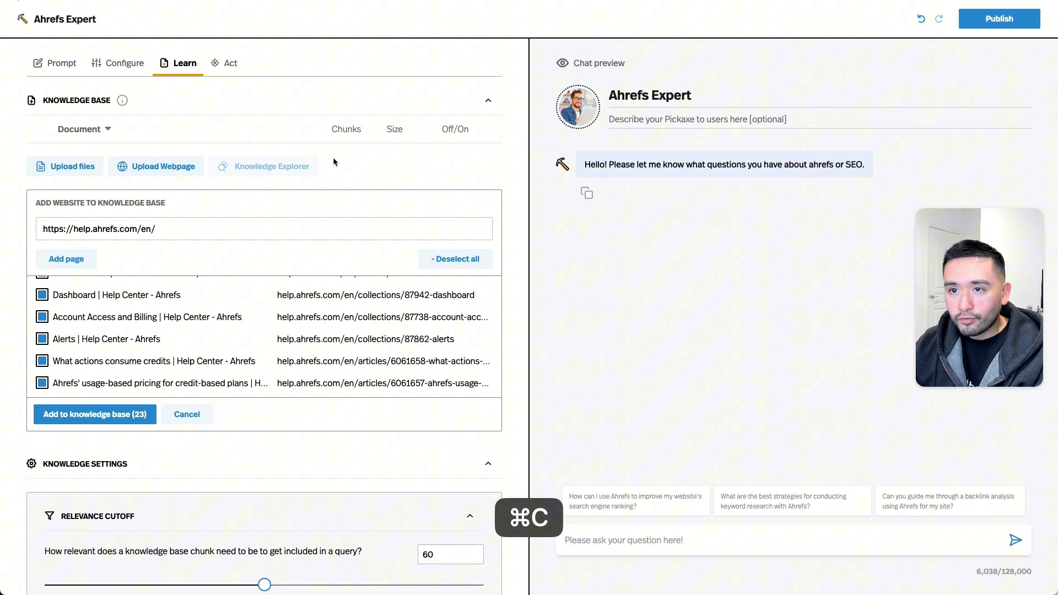
{"action": "key", "text": "super+f"}
{"action": "key", "text": "super+v"}
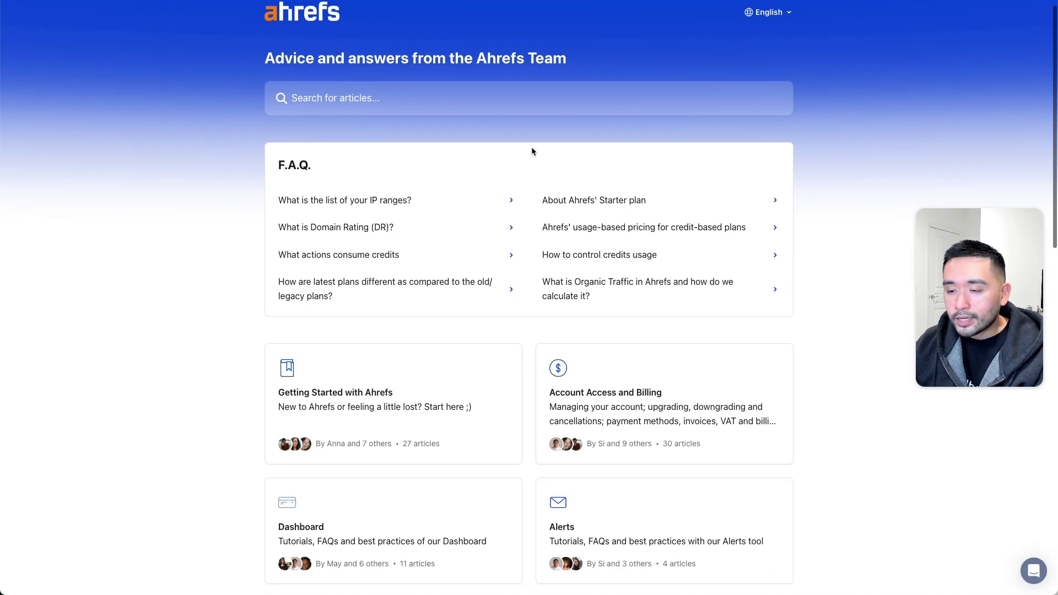
Open the help center's Keywords Explorer collection and search the scraped pages for "keywords-explorer".
{"action": "scroll", "coordinate": [532, 148], "scroll_direction": "down", "scroll_amount": 5}
{"action": "scroll", "coordinate": [538, 146], "scroll_direction": "down", "scroll_amount": 3}
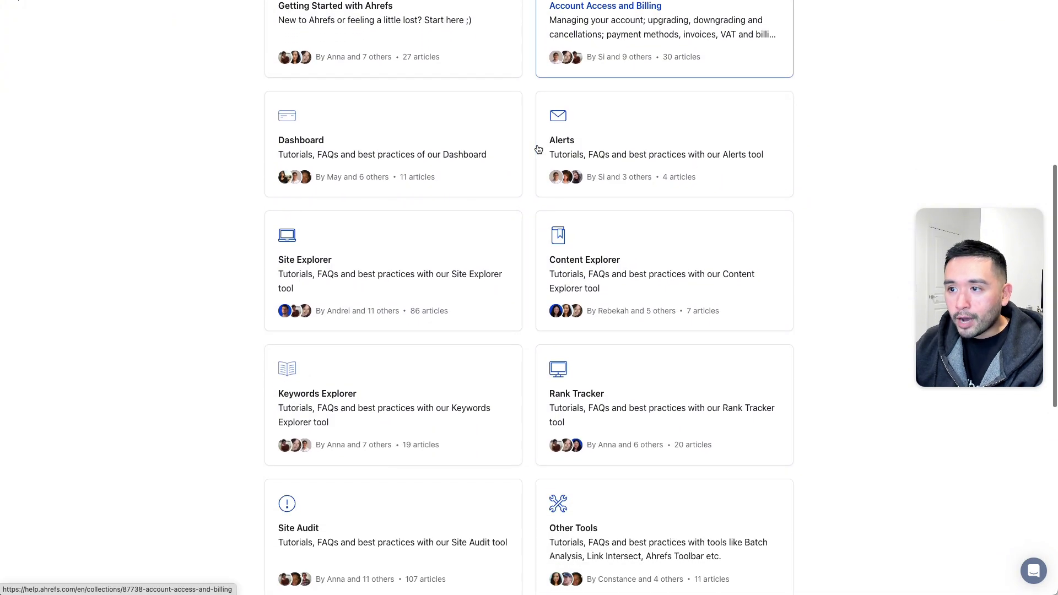
{"action": "scroll", "coordinate": [478, 220], "scroll_direction": "down", "scroll_amount": 3}
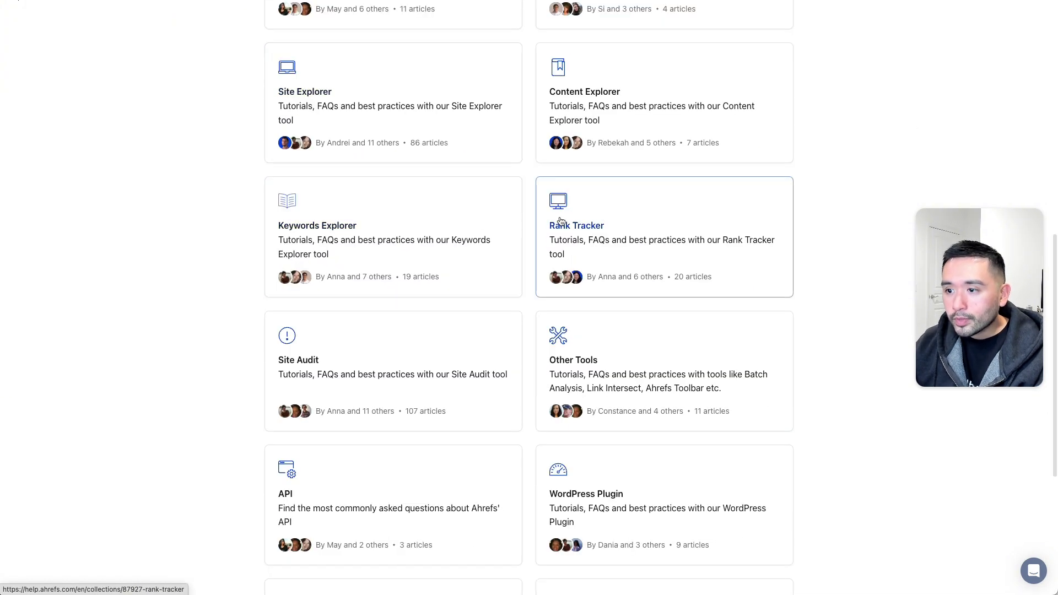
{"action": "left_click", "coordinate": [316, 231]}
{"action": "key", "text": "super+c"}
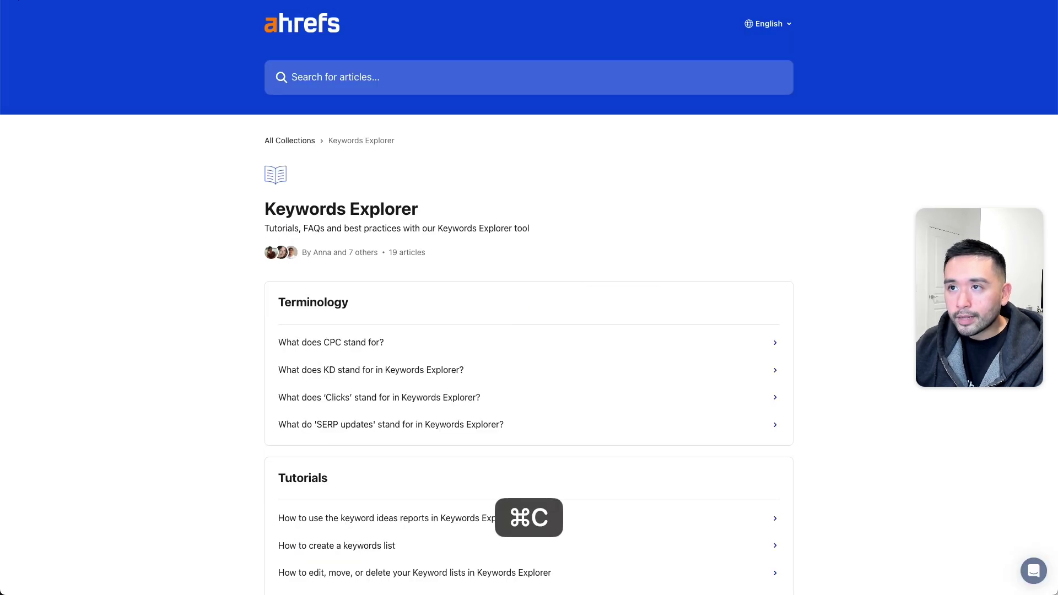
{"action": "key", "text": "super+Tab"}
{"action": "key", "text": "super+f"}
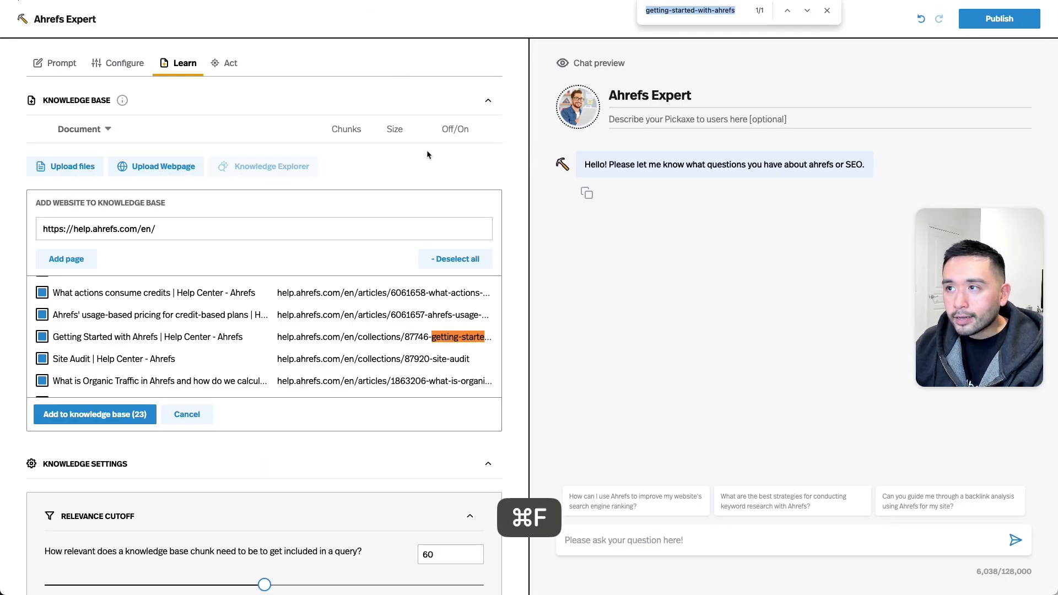
{"action": "key", "text": "super+v"}
{"action": "left_click_drag", "start_coordinate": [681, 10], "coordinate": [576, 13]}
{"action": "key", "text": "BackSpace"}
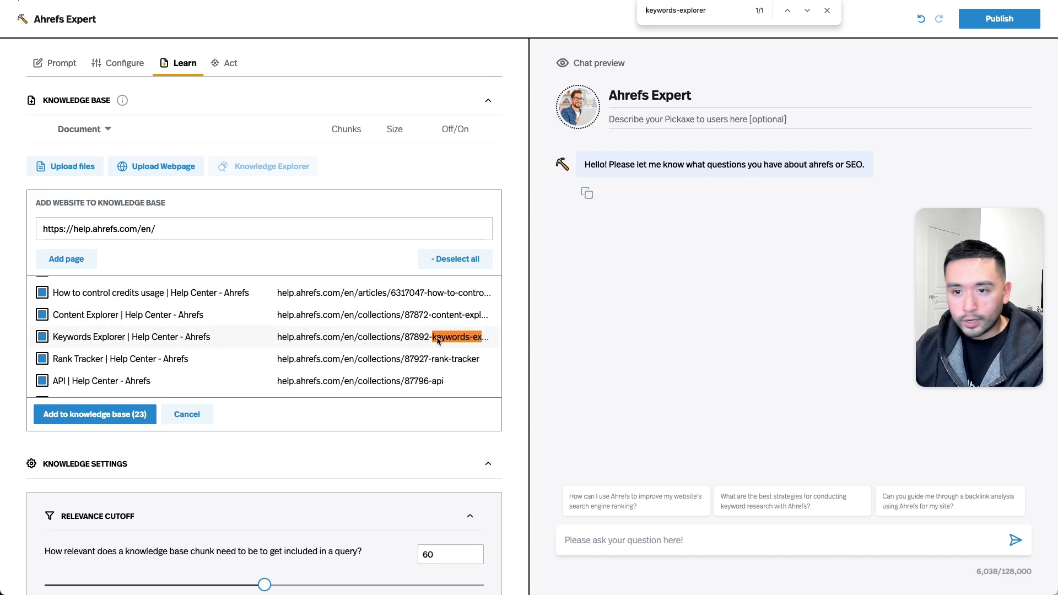
Look through the scraped help center pages and add all of them to the knowledge base.
{"action": "scroll", "coordinate": [438, 341], "scroll_direction": "down", "scroll_amount": 2}
{"action": "scroll", "coordinate": [400, 359], "scroll_direction": "up", "scroll_amount": 3}
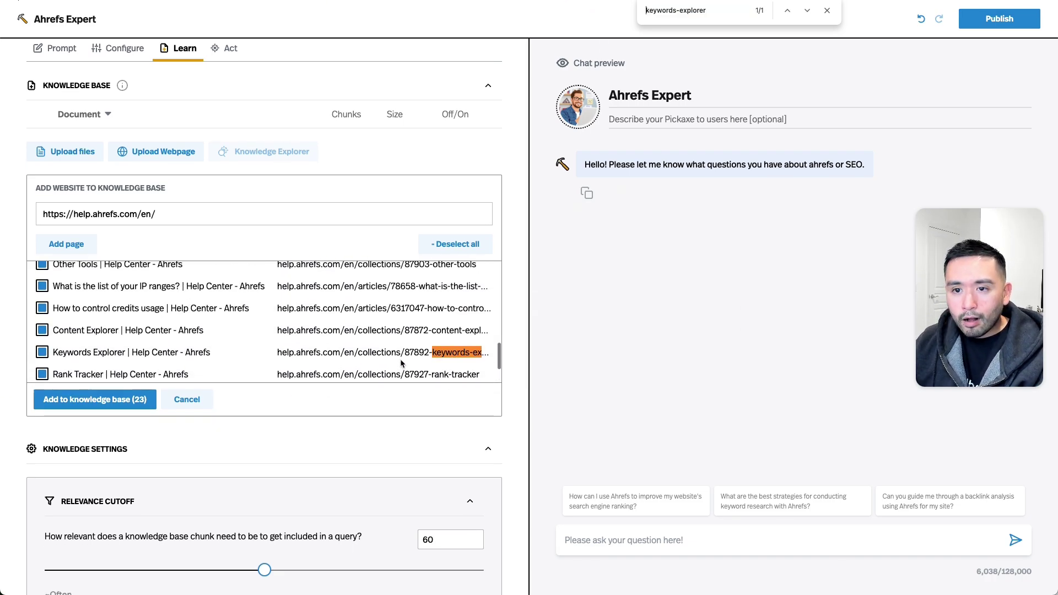
{"action": "scroll", "coordinate": [409, 353], "scroll_direction": "up", "scroll_amount": 3}
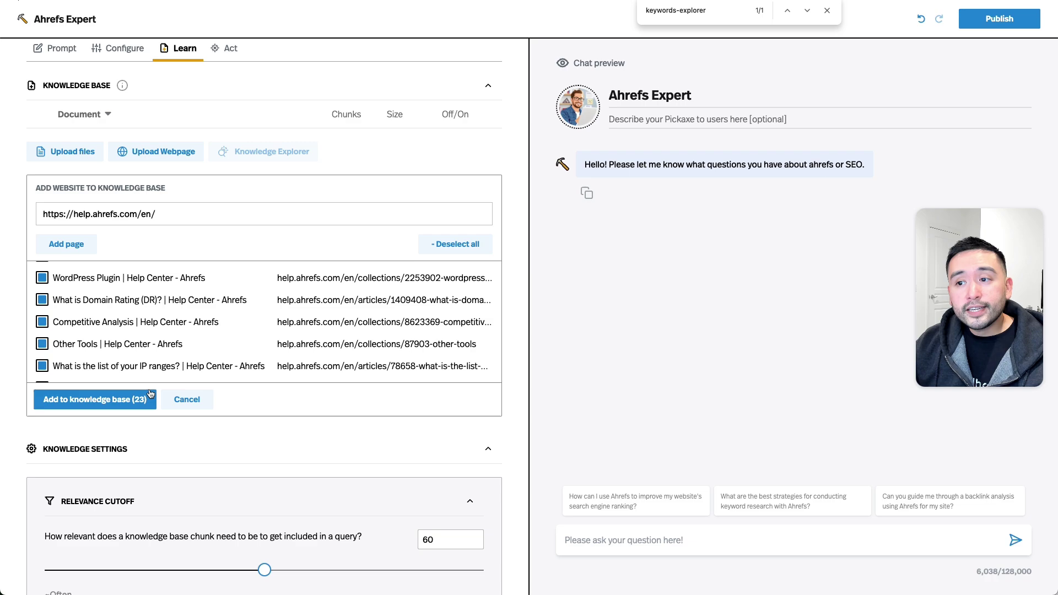
{"action": "left_click", "coordinate": [73, 401]}
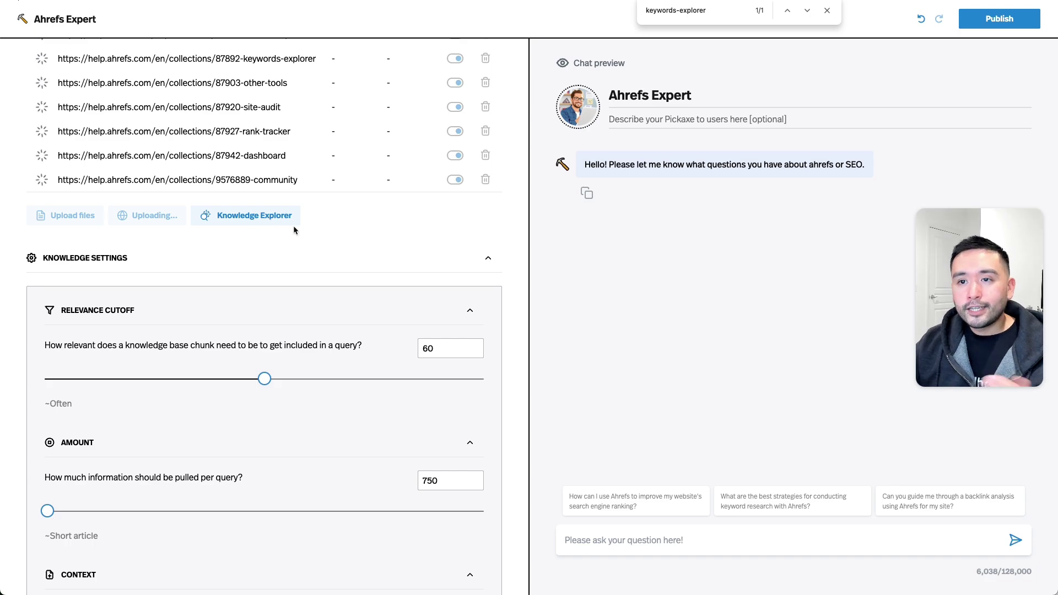
Look through the knowledge base's document list, checking each page's processing status, chunk count and on/off setting.
{"action": "scroll", "coordinate": [312, 246], "scroll_direction": "up", "scroll_amount": 1}
{"action": "scroll", "coordinate": [330, 250], "scroll_direction": "up", "scroll_amount": 5}
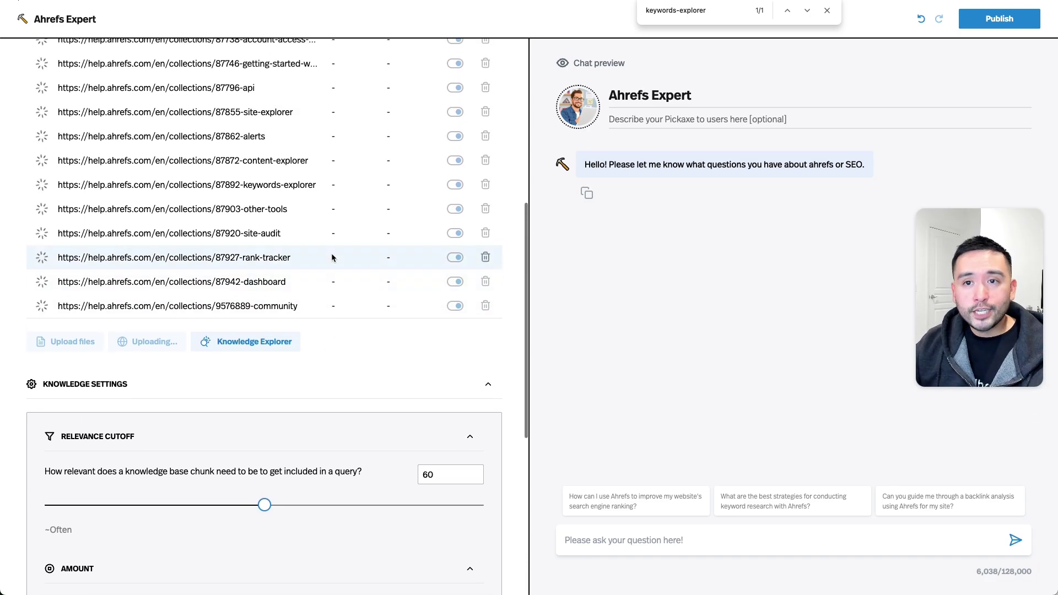
{"action": "scroll", "coordinate": [332, 256], "scroll_direction": "up", "scroll_amount": 5}
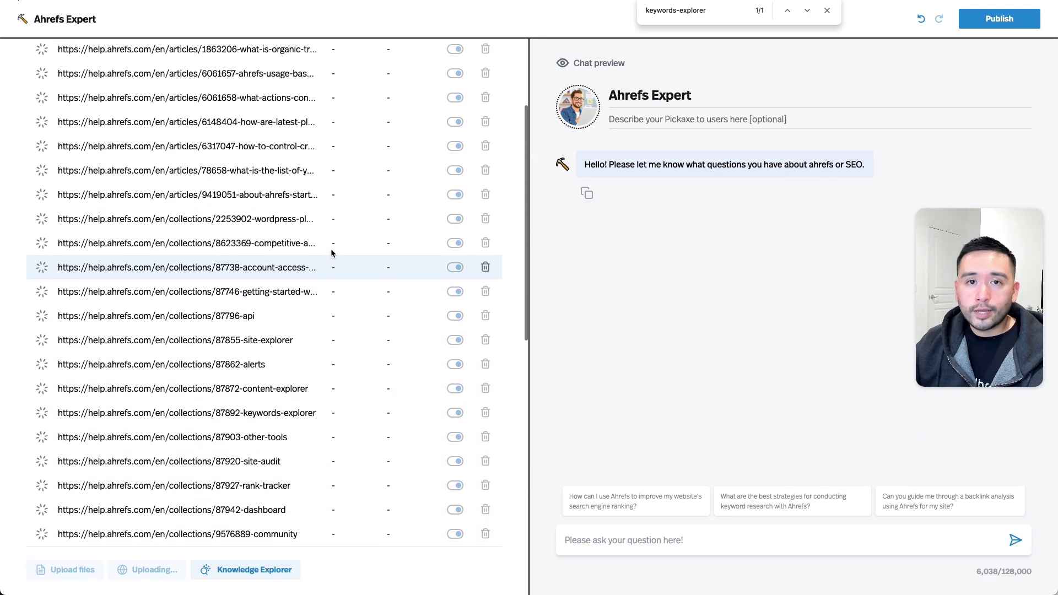
{"action": "scroll", "coordinate": [332, 253], "scroll_direction": "up", "scroll_amount": 1}
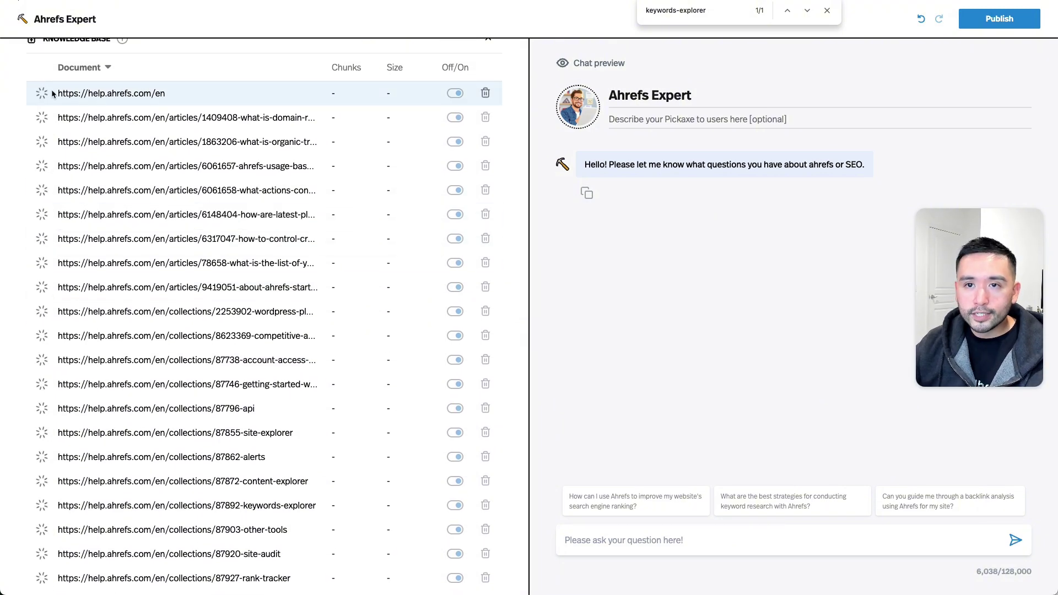
{"action": "scroll", "coordinate": [82, 111], "scroll_direction": "up", "scroll_amount": 1}
{"action": "scroll", "coordinate": [82, 112], "scroll_direction": "up", "scroll_amount": 1}
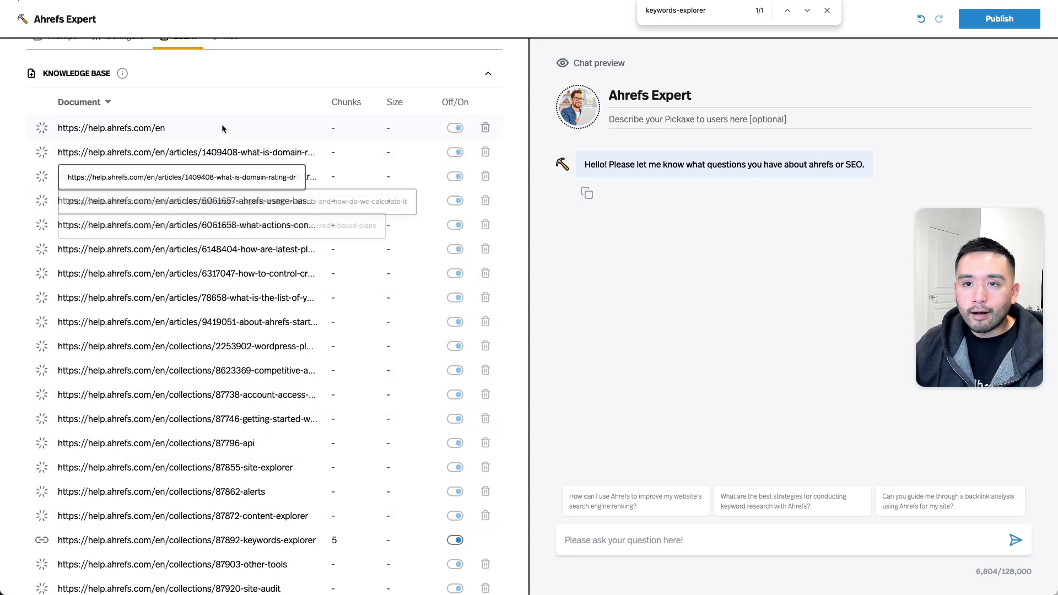
{"action": "scroll", "coordinate": [231, 133], "scroll_direction": "down", "scroll_amount": 5}
{"action": "scroll", "coordinate": [231, 133], "scroll_direction": "down", "scroll_amount": 2}
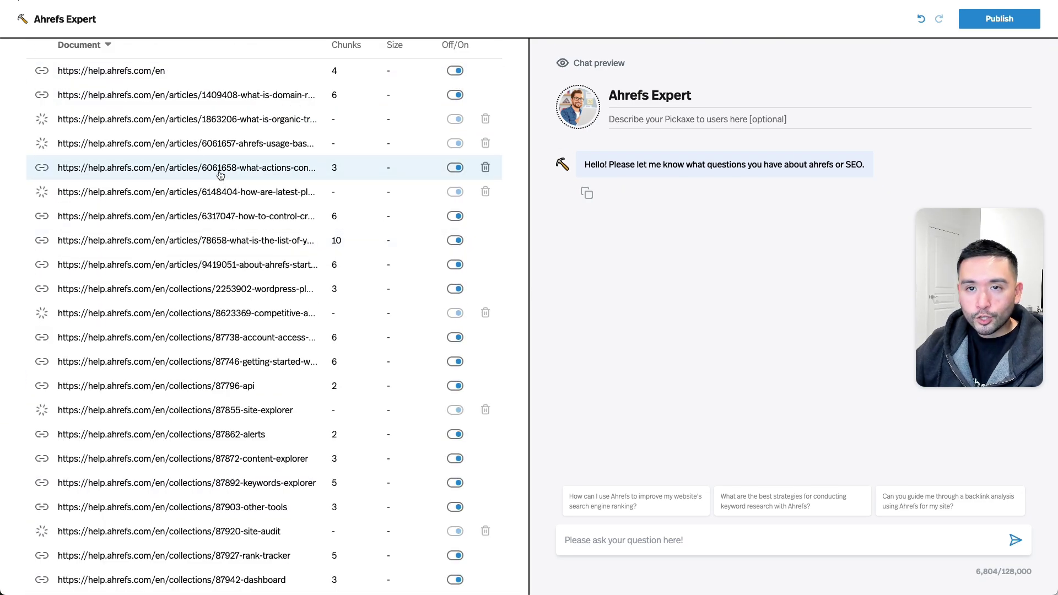
{"action": "scroll", "coordinate": [114, 165], "scroll_direction": "up", "scroll_amount": 2}
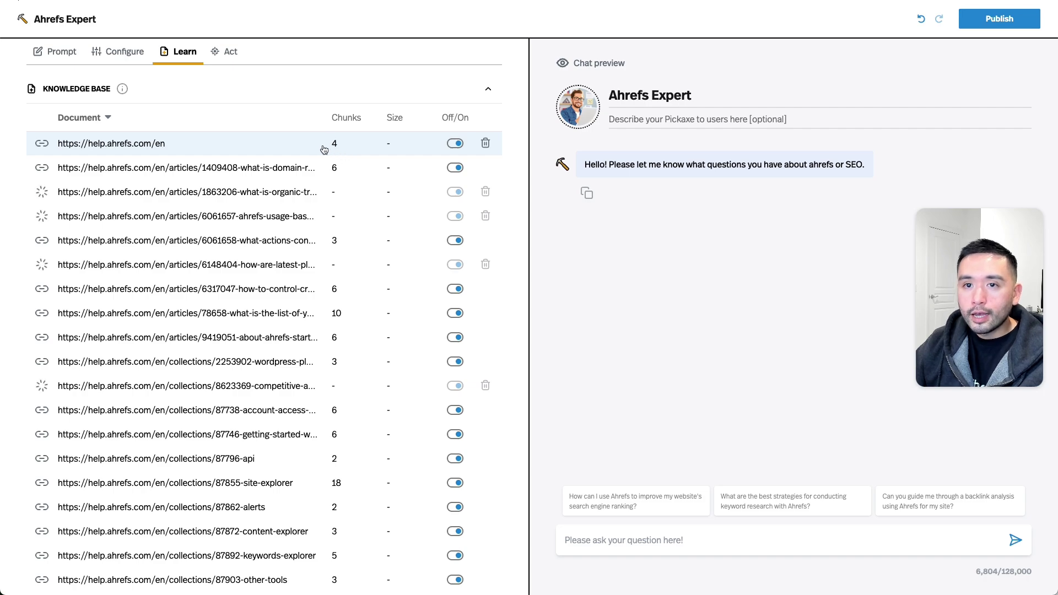
{"action": "scroll", "coordinate": [344, 251], "scroll_direction": "down", "scroll_amount": 1}
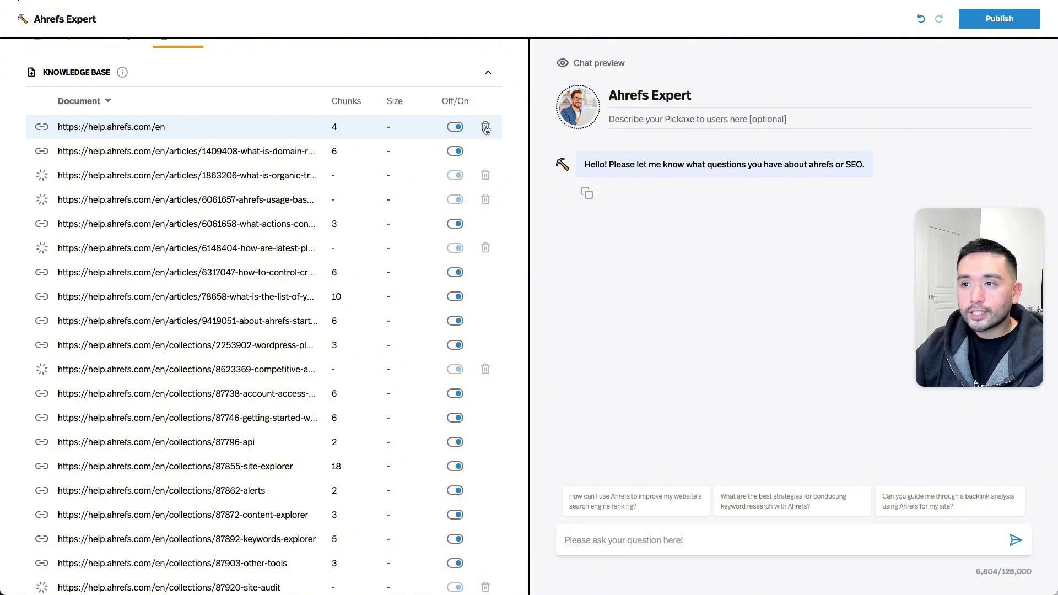
{"action": "scroll", "coordinate": [484, 214], "scroll_direction": "down", "scroll_amount": 3}
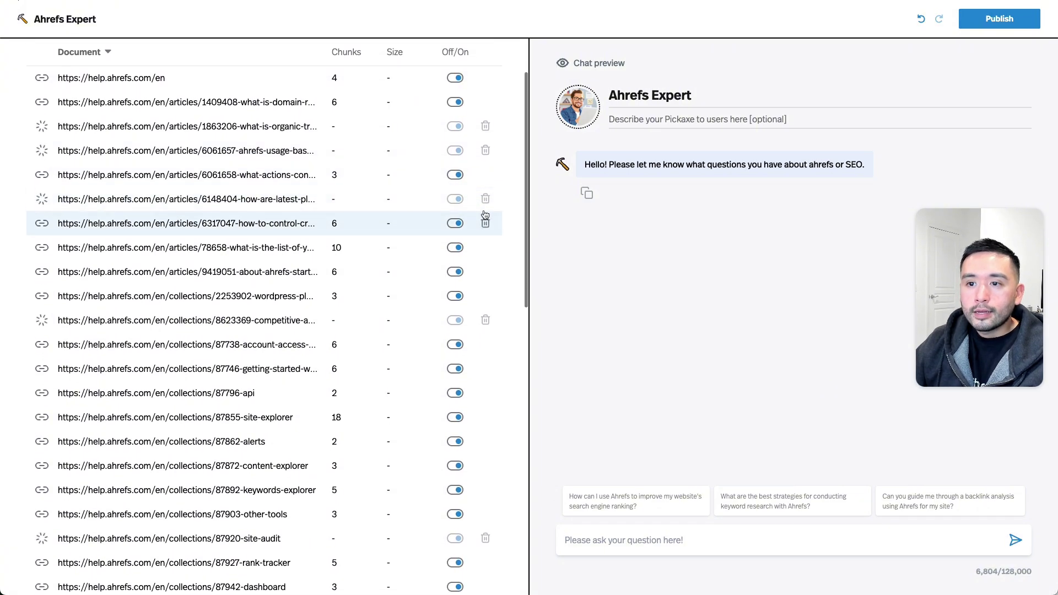
Open the knowledge chunks of the Ahrefs IP ranges article and look over the list of files available to explore.
{"action": "left_click", "coordinate": [111, 248]}
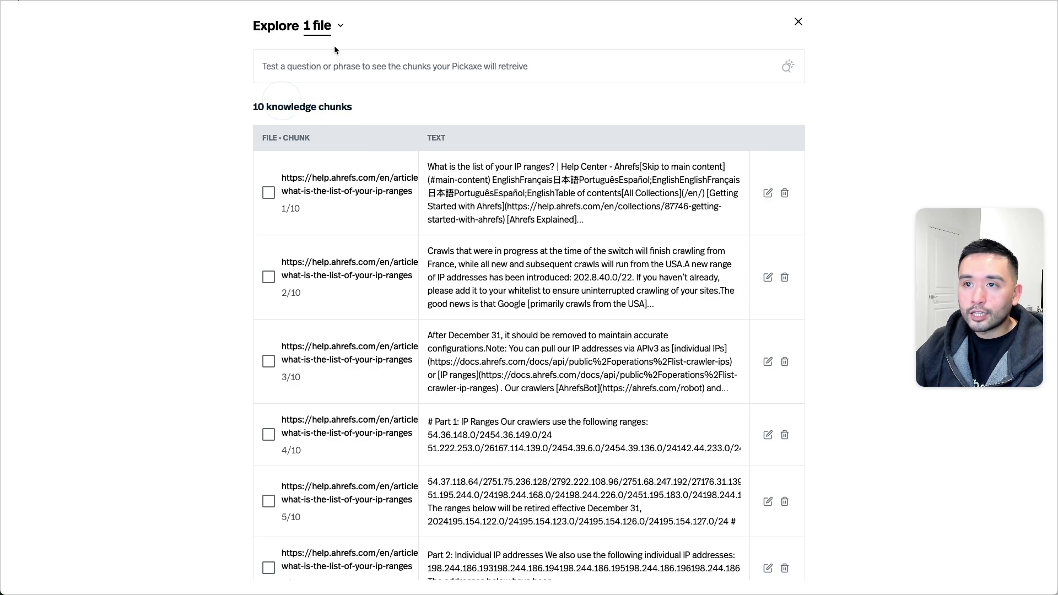
{"action": "left_click", "coordinate": [340, 31]}
{"action": "scroll", "coordinate": [403, 117], "scroll_direction": "down", "scroll_amount": 1}
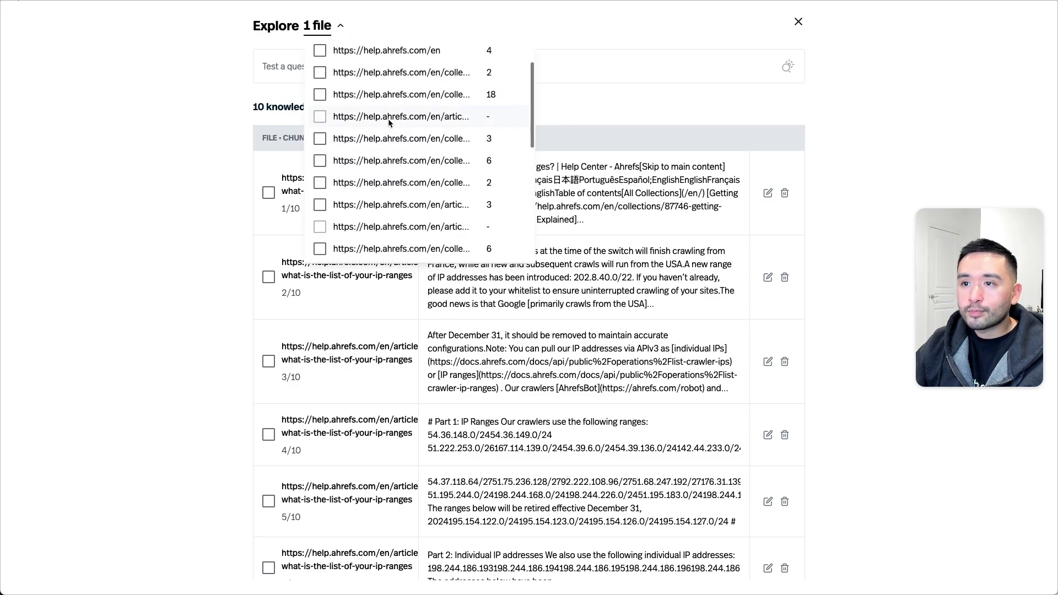
{"action": "left_click", "coordinate": [210, 92]}
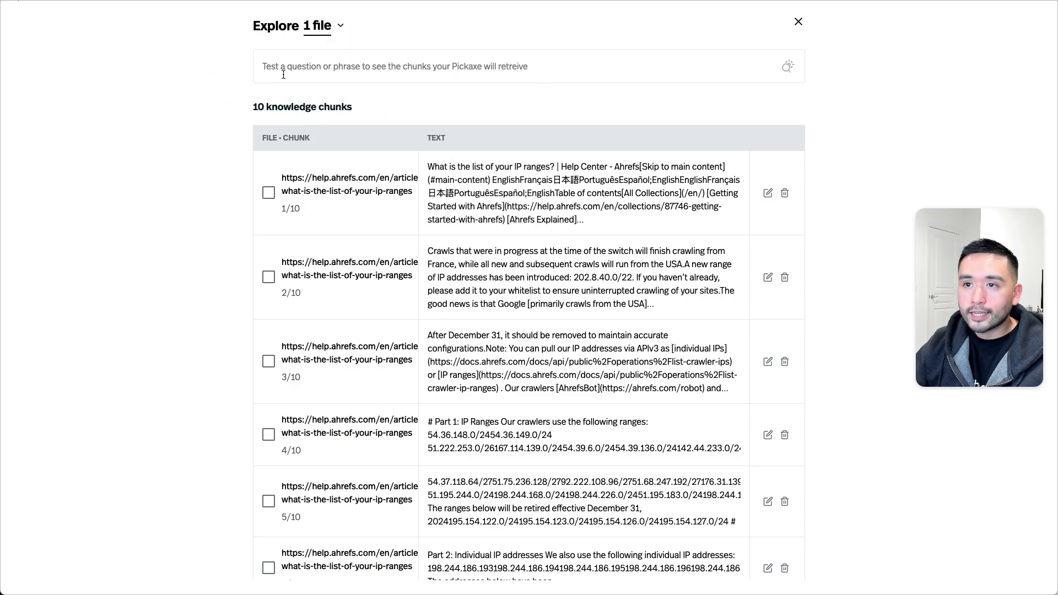
Test the question "where do I find my IP address" against the article and look through its knowledge chunks.
{"action": "left_click", "coordinate": [449, 70]}
{"action": "type", "text": "where do I find my IP address"}
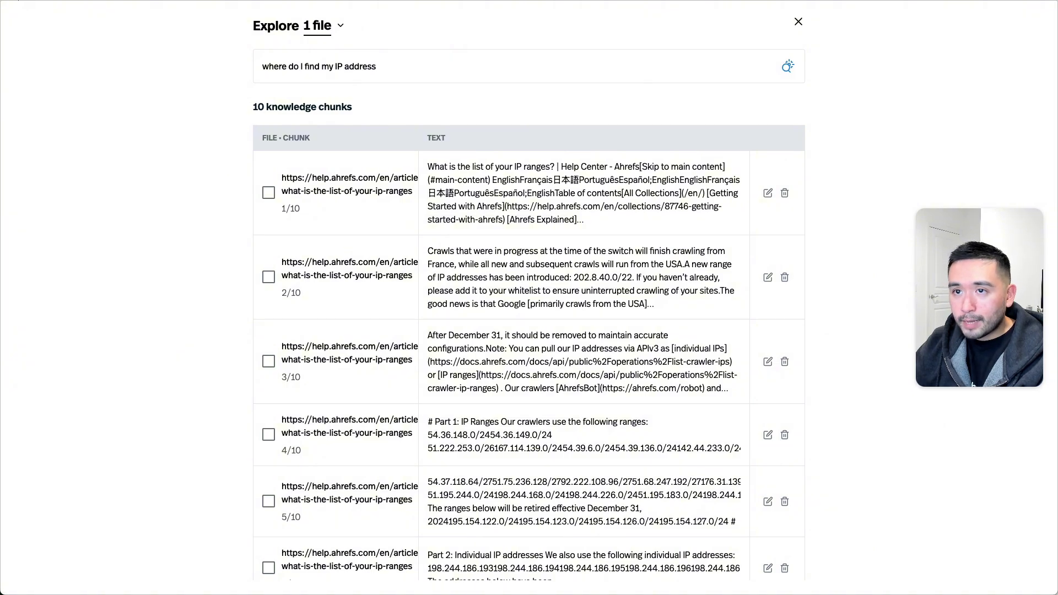
{"action": "key", "text": "Return"}
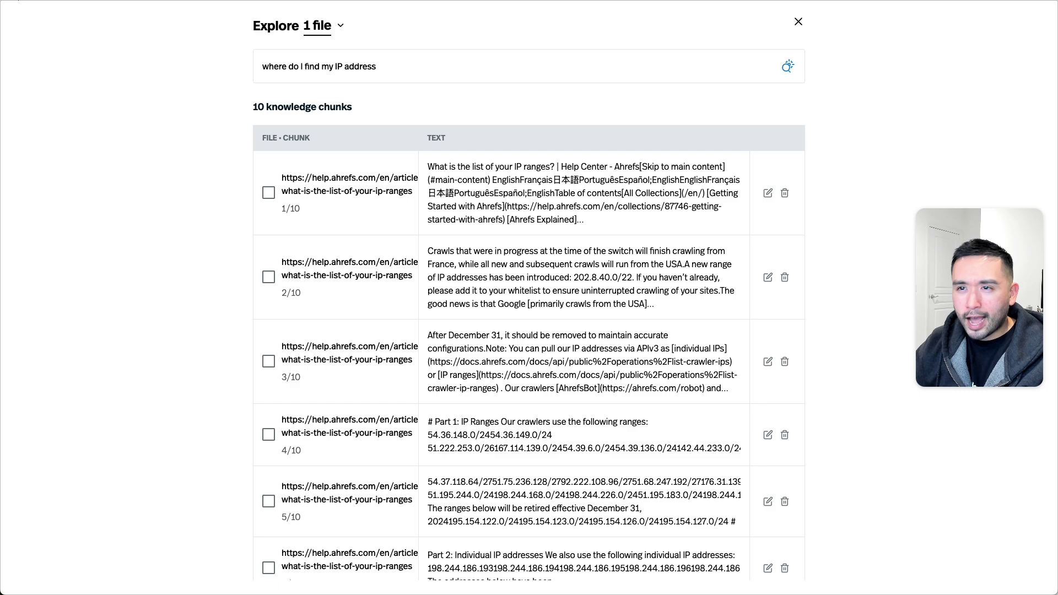
{"action": "scroll", "coordinate": [412, 306], "scroll_direction": "down", "scroll_amount": 5}
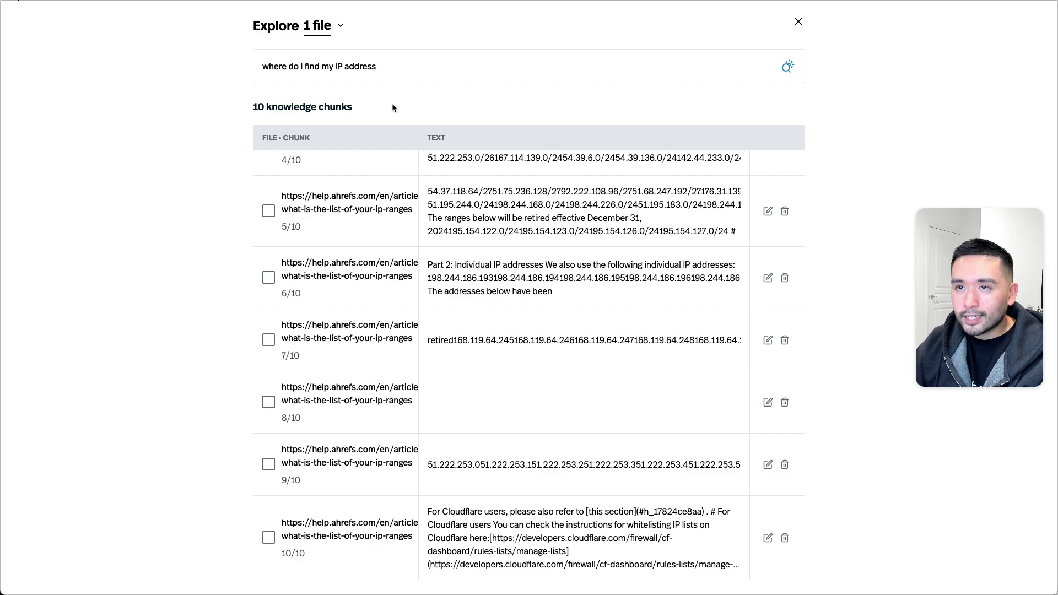
{"action": "scroll", "coordinate": [393, 107], "scroll_direction": "up", "scroll_amount": 5}
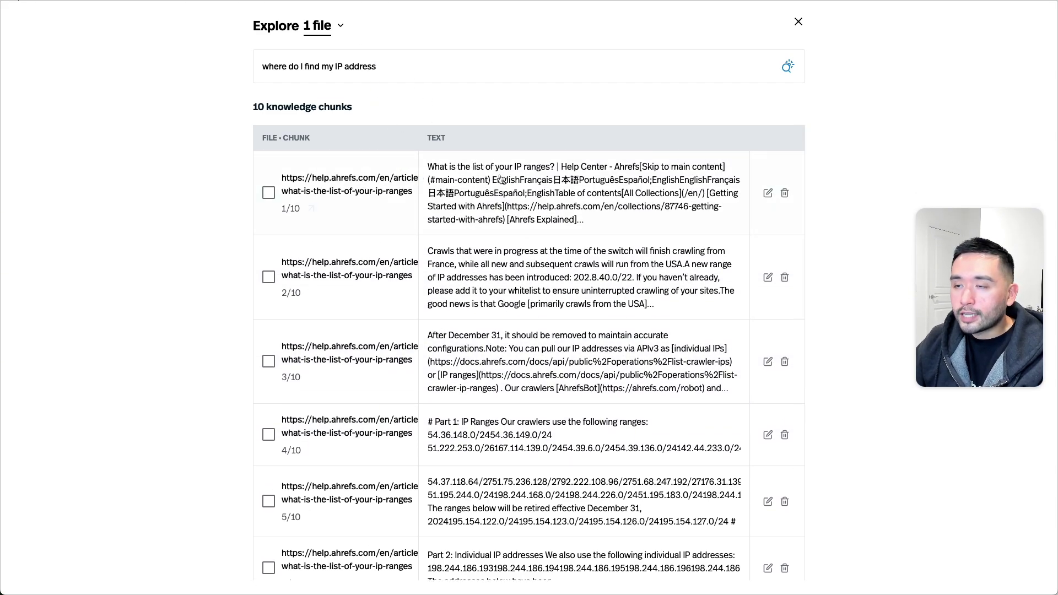
Try to edit the article's first knowledge chunk, read and dismiss the Pro upgrade offer, and close the chunk explorer.
{"action": "left_click", "coordinate": [768, 194]}
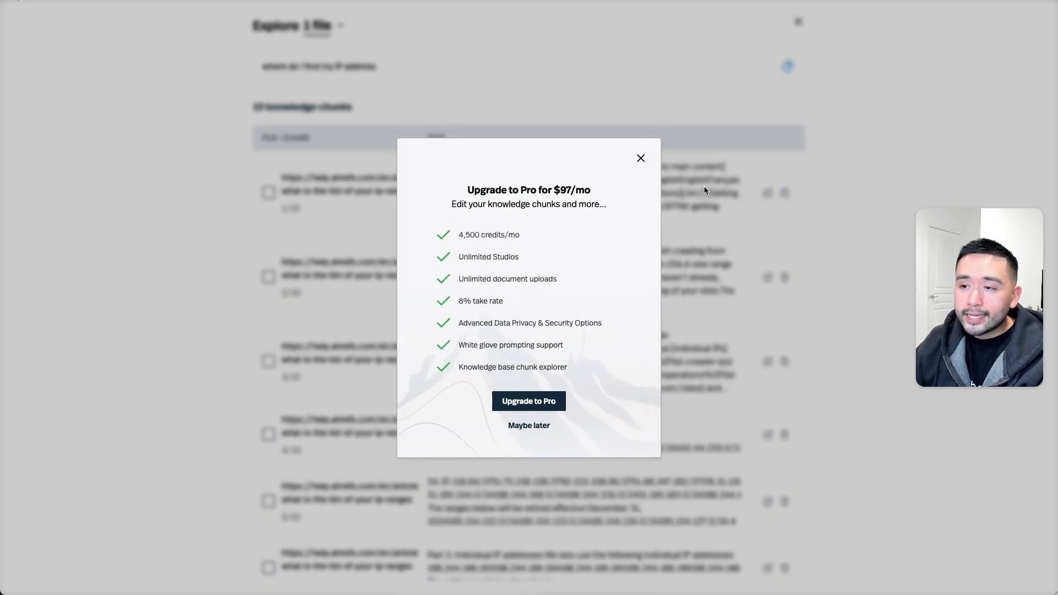
{"action": "left_click", "coordinate": [550, 193]}
{"action": "left_click_drag", "start_coordinate": [550, 193], "coordinate": [521, 191]}
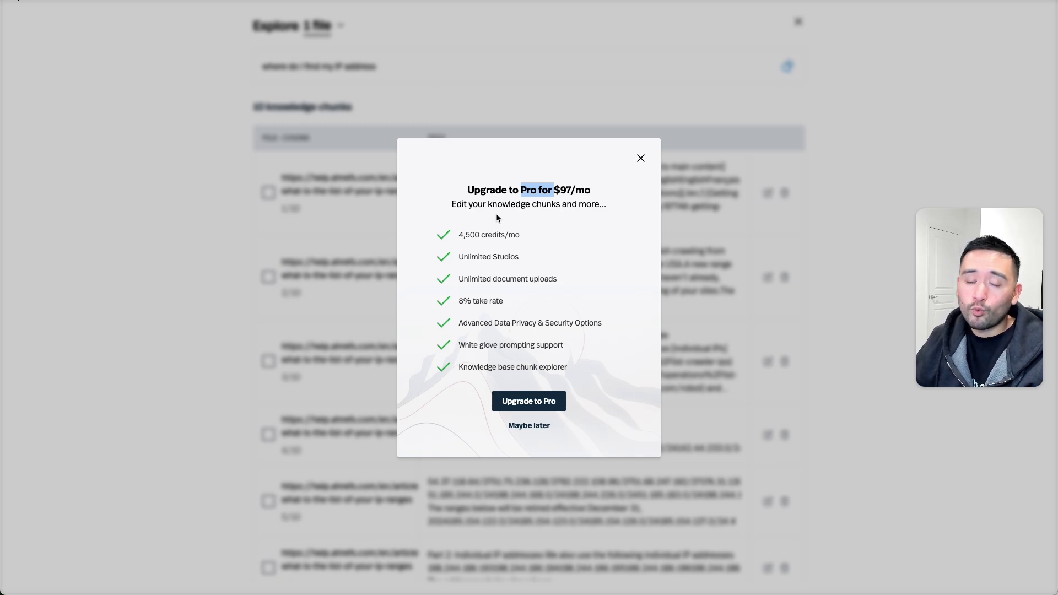
{"action": "left_click", "coordinate": [642, 159]}
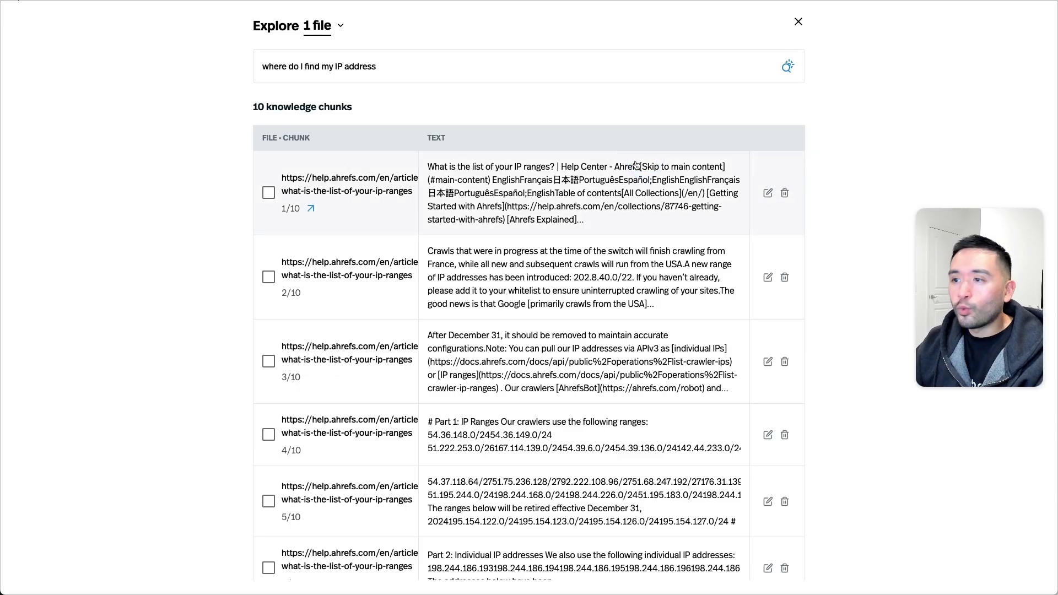
{"action": "left_click", "coordinate": [797, 24]}
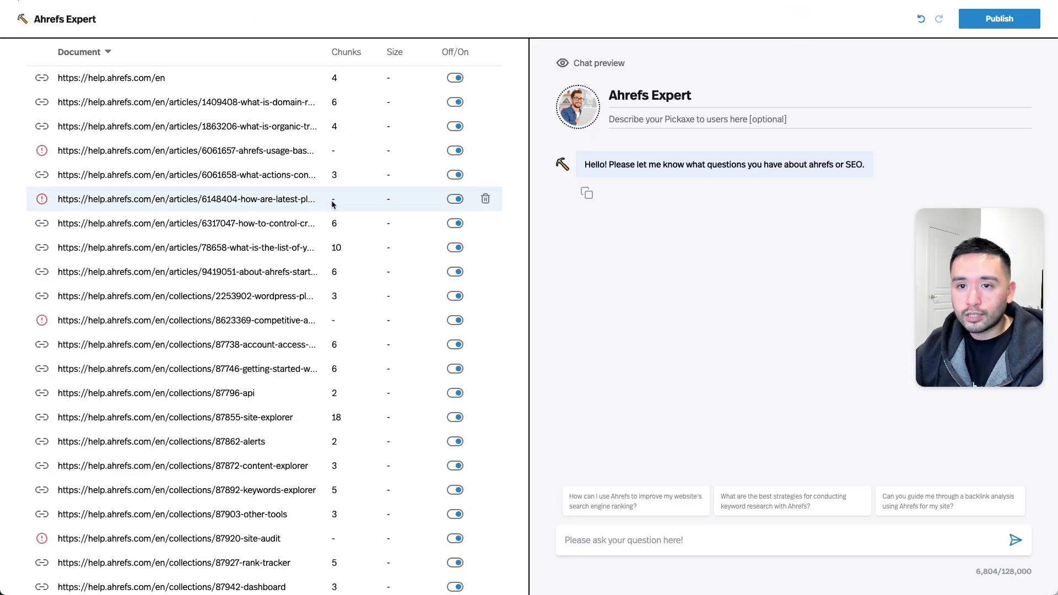
Retry fetching the failed usage-based pricing article in the knowledge base's document list.
{"action": "scroll", "coordinate": [49, 134], "scroll_direction": "down", "scroll_amount": 1}
{"action": "mouse_move", "coordinate": [49, 134]}
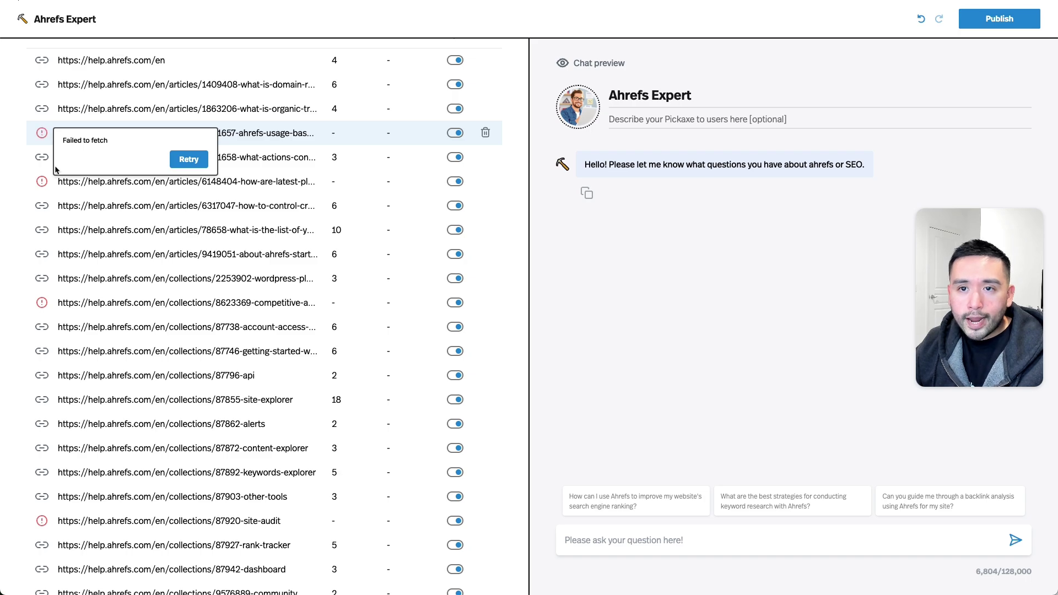
{"action": "scroll", "coordinate": [44, 302], "scroll_direction": "down", "scroll_amount": 1}
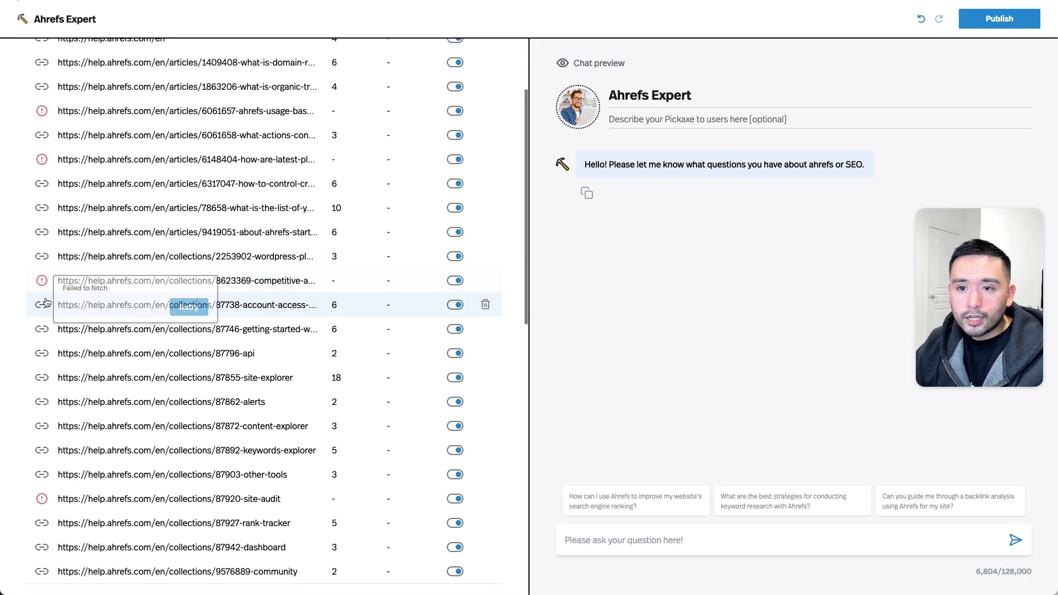
{"action": "scroll", "coordinate": [46, 303], "scroll_direction": "up", "scroll_amount": 1}
{"action": "left_click", "coordinate": [178, 147]}
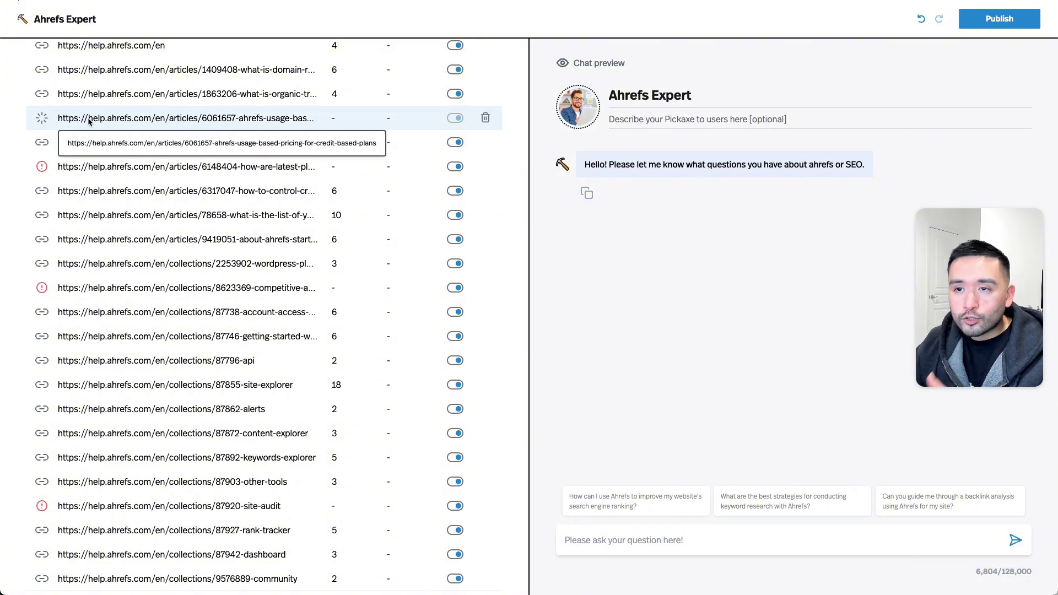
Review the knowledge settings and set the website knowledge base to refresh every week.
{"action": "scroll", "coordinate": [131, 120], "scroll_direction": "down", "scroll_amount": 10}
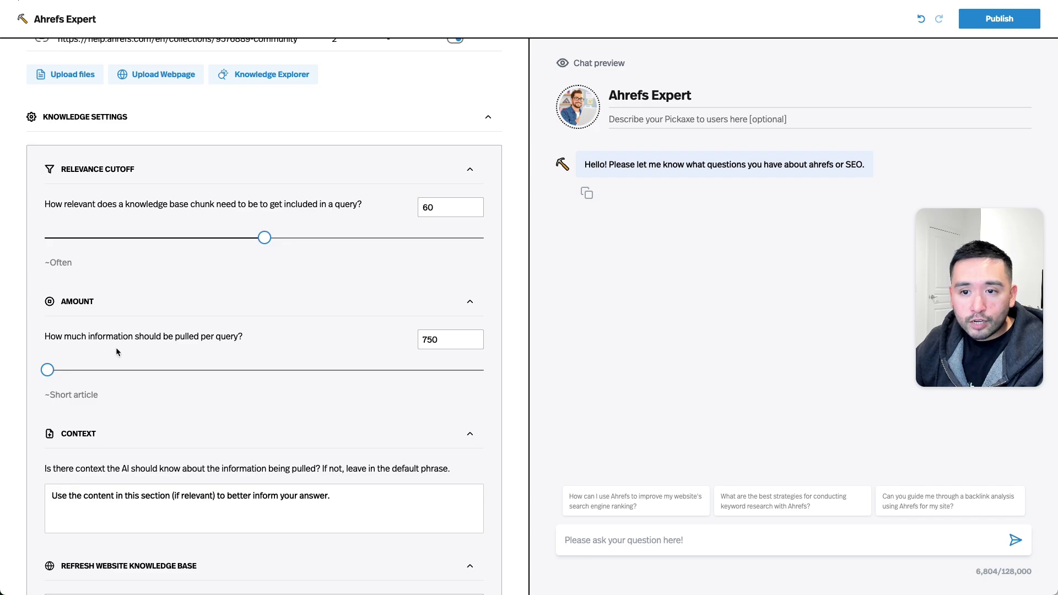
{"action": "scroll", "coordinate": [378, 337], "scroll_direction": "down", "scroll_amount": 3}
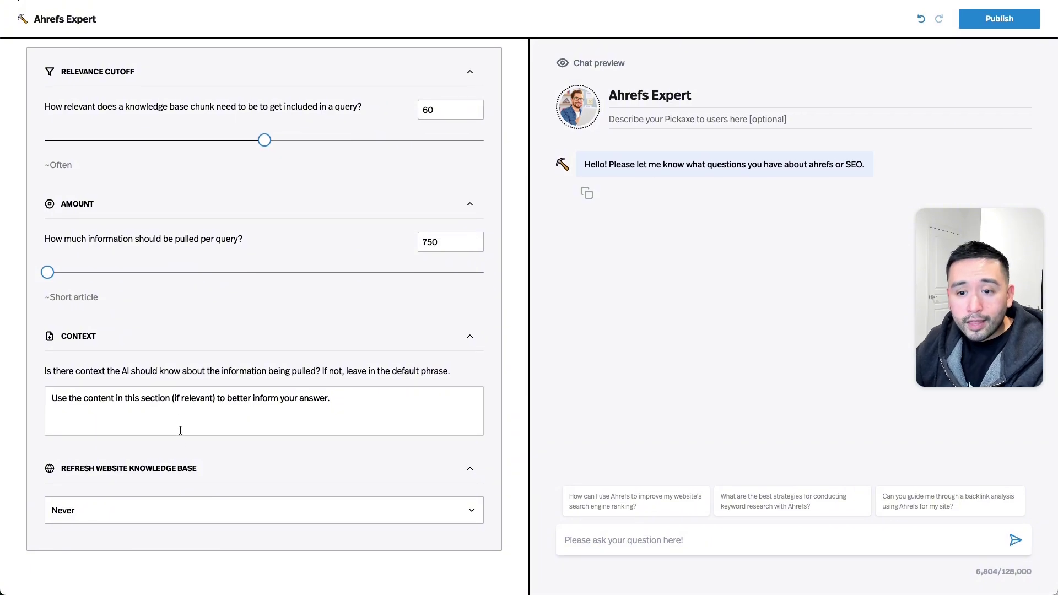
{"action": "left_click", "coordinate": [455, 510]}
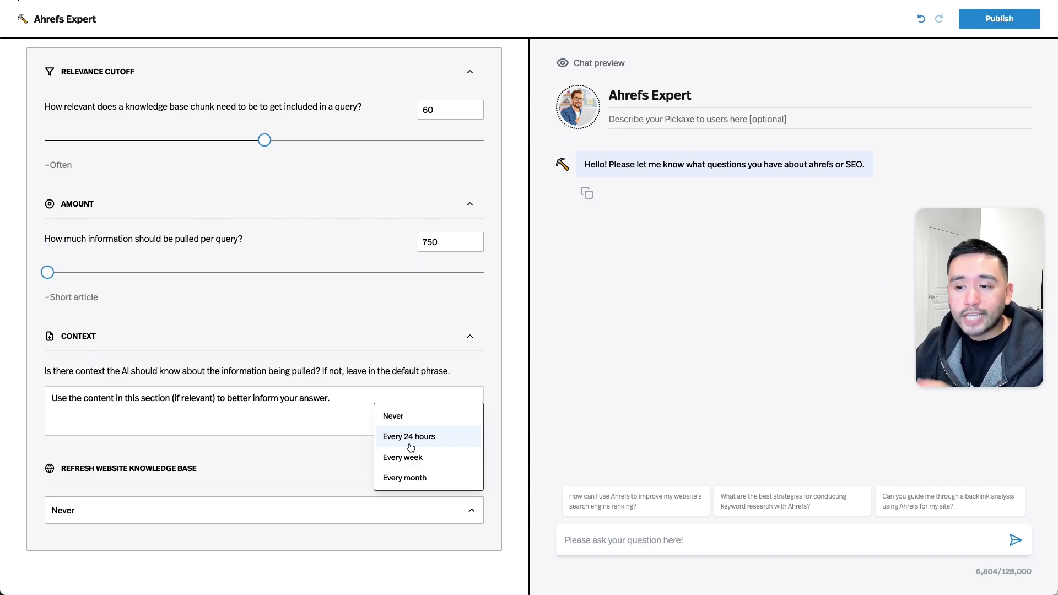
{"action": "left_click", "coordinate": [429, 459]}
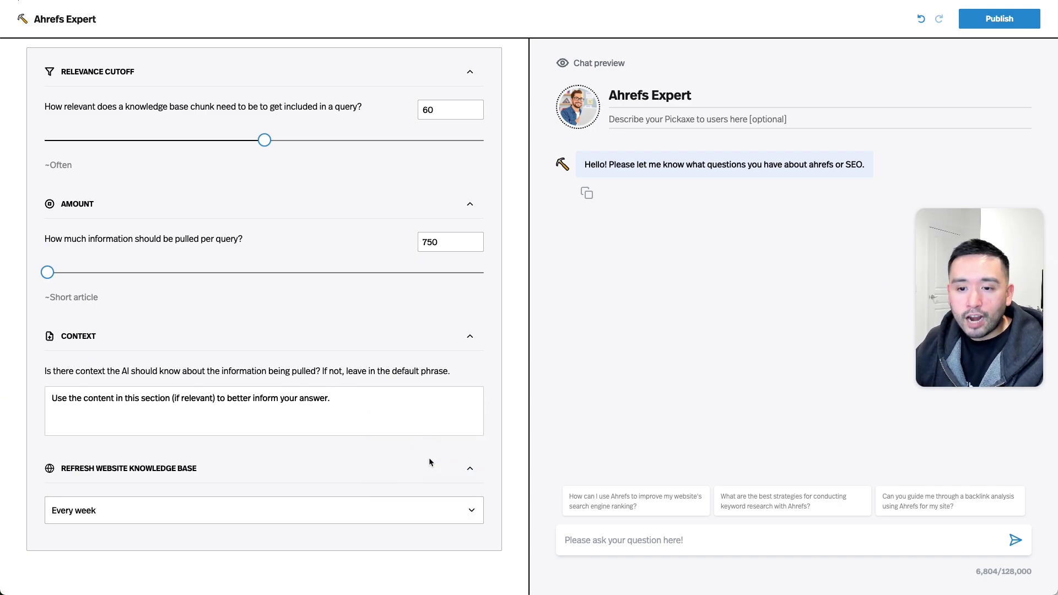
{"action": "scroll", "coordinate": [422, 424], "scroll_direction": "up", "scroll_amount": 8}
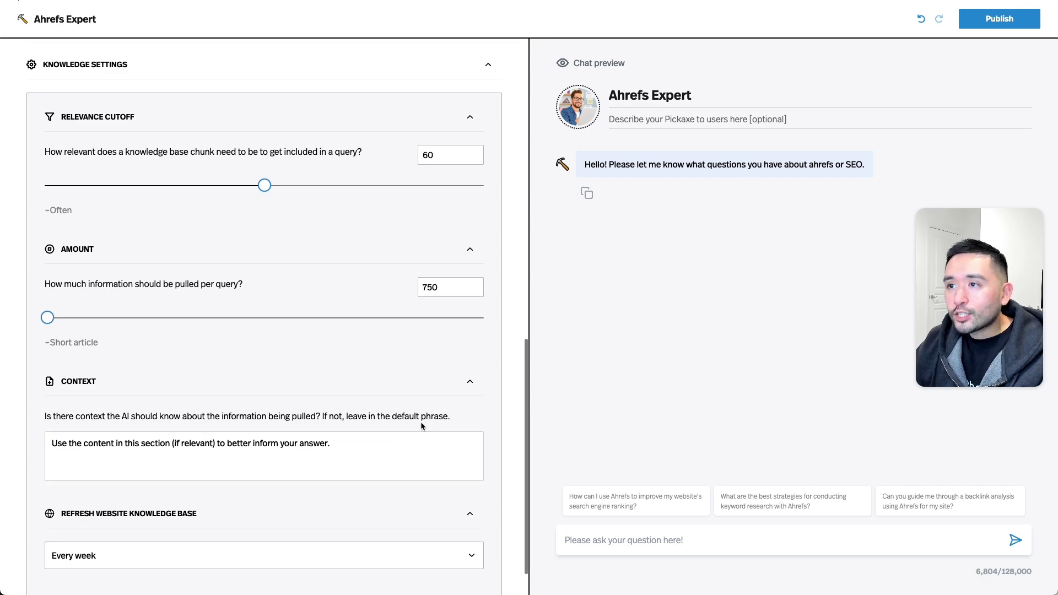
{"action": "scroll", "coordinate": [422, 427], "scroll_direction": "up", "scroll_amount": 5}
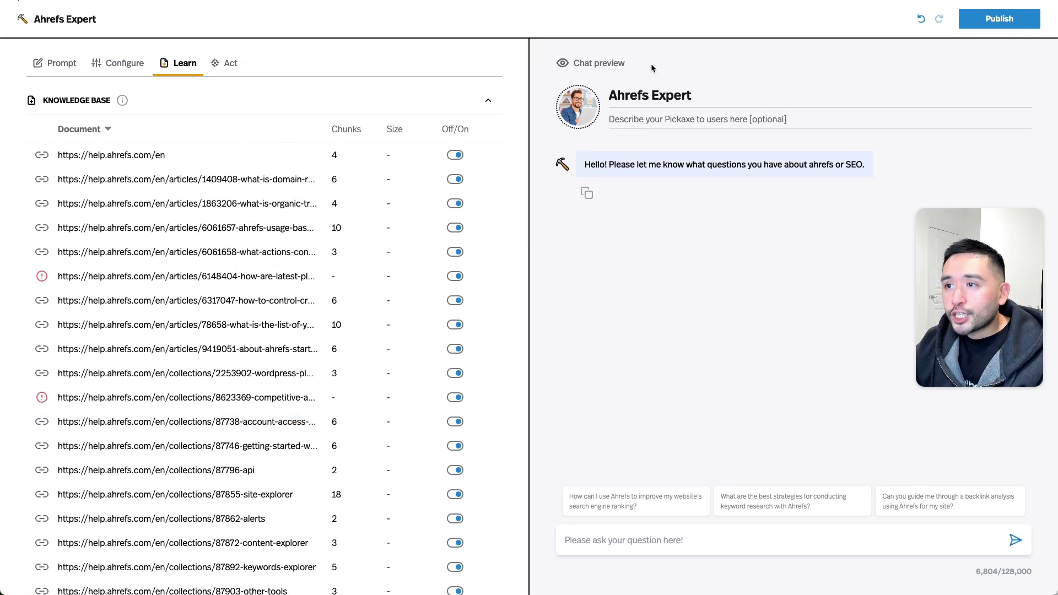
Ask the chatbot the suggested question "How can I use Ahrefs to improve my website's search engine ranking?" and read through its whole answer.
{"action": "left_click", "coordinate": [648, 494]}
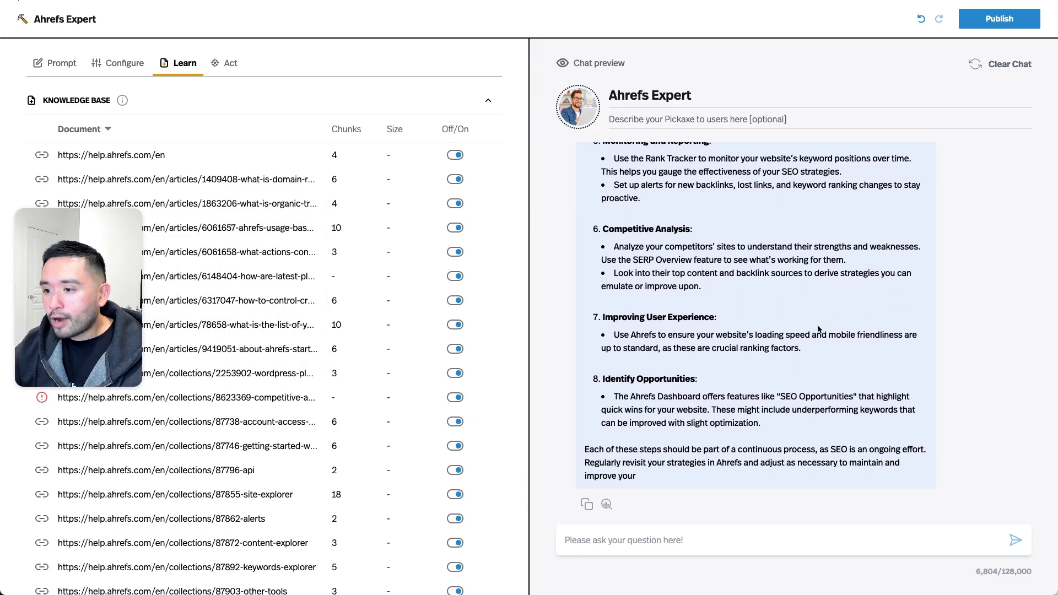
{"action": "scroll", "coordinate": [818, 329], "scroll_direction": "up", "scroll_amount": 10}
{"action": "scroll", "coordinate": [819, 330], "scroll_direction": "up", "scroll_amount": 3}
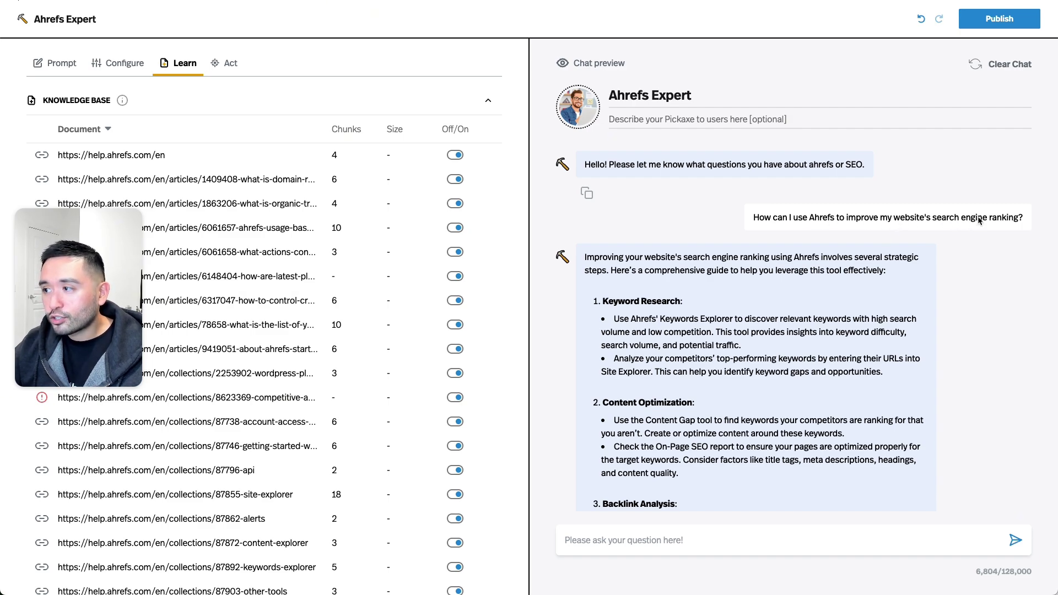
{"action": "scroll", "coordinate": [610, 265], "scroll_direction": "down", "scroll_amount": 1}
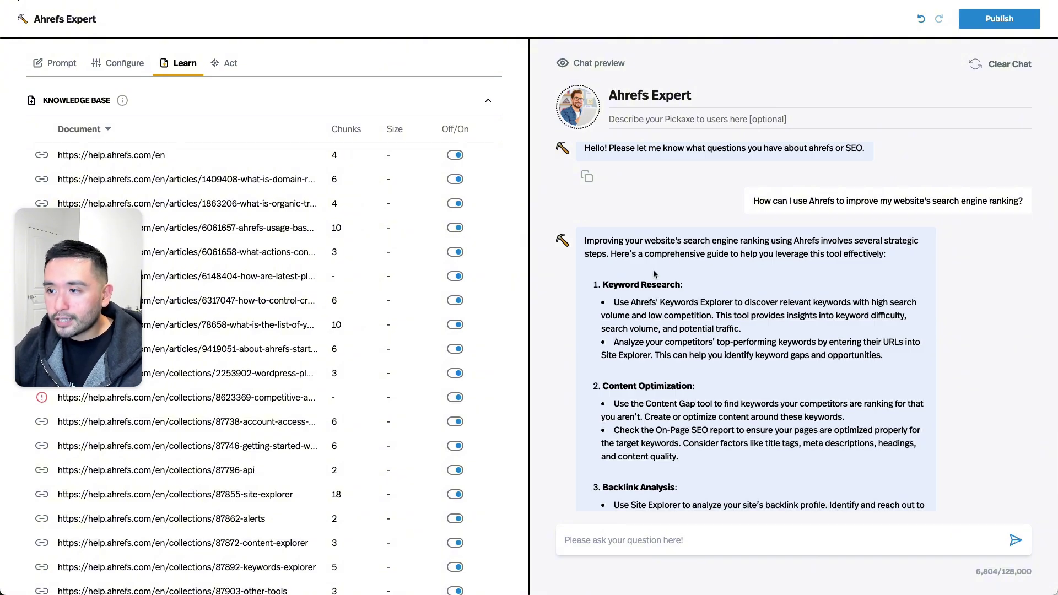
{"action": "scroll", "coordinate": [627, 289], "scroll_direction": "down", "scroll_amount": 1}
{"action": "scroll", "coordinate": [627, 288], "scroll_direction": "down", "scroll_amount": 15}
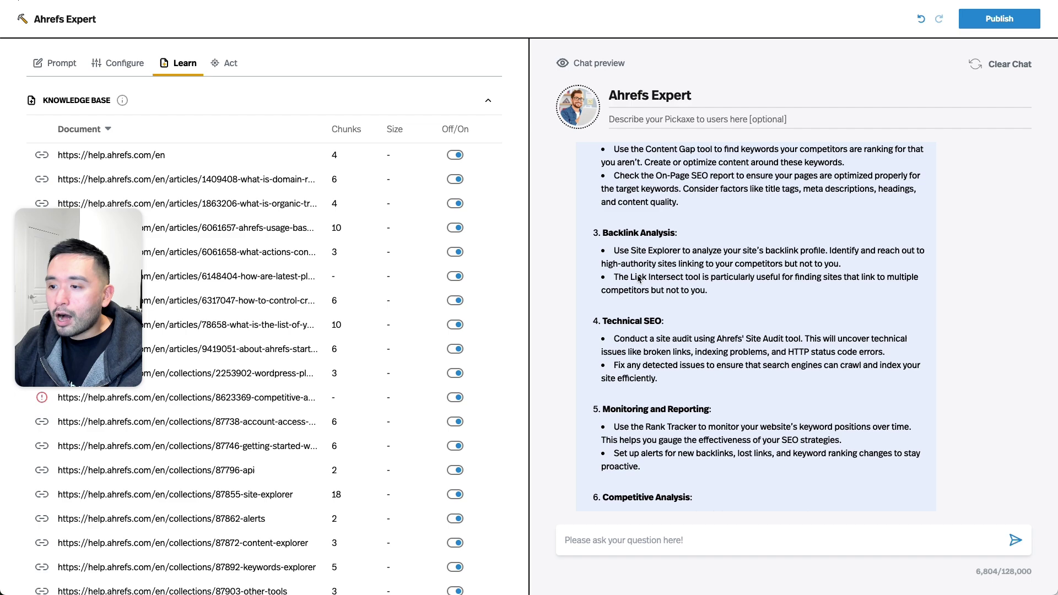
{"action": "scroll", "coordinate": [638, 278], "scroll_direction": "down", "scroll_amount": 3}
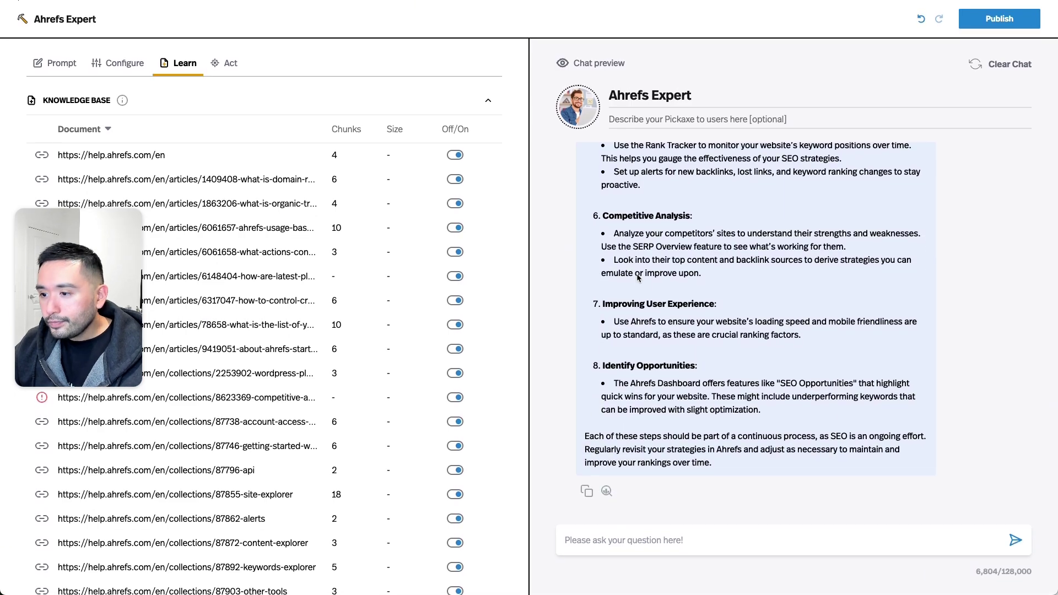
{"action": "scroll", "coordinate": [638, 278], "scroll_direction": "up", "scroll_amount": 10}
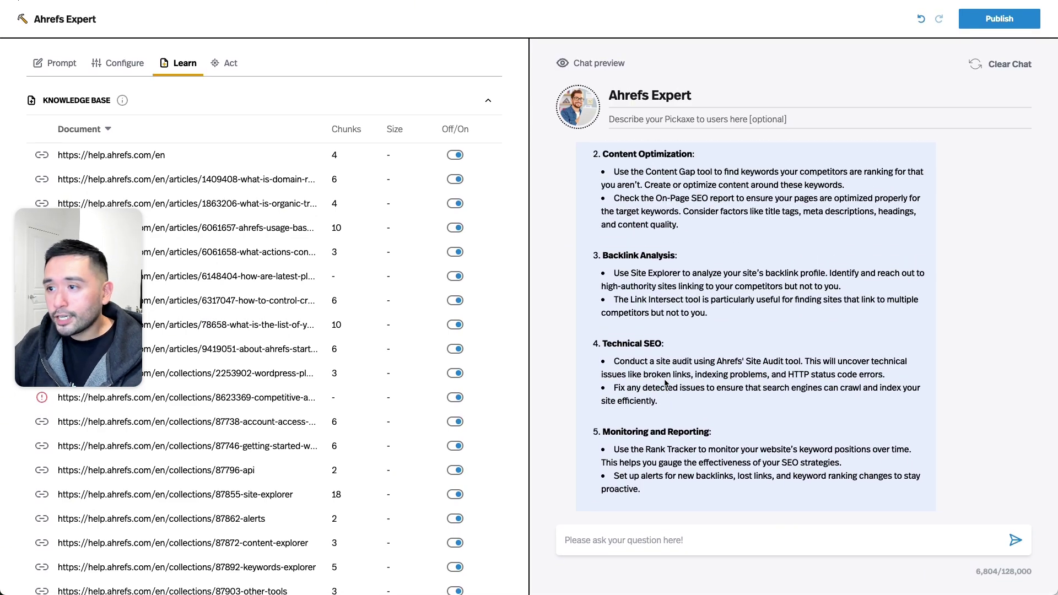
{"action": "scroll", "coordinate": [663, 352], "scroll_direction": "up", "scroll_amount": 6}
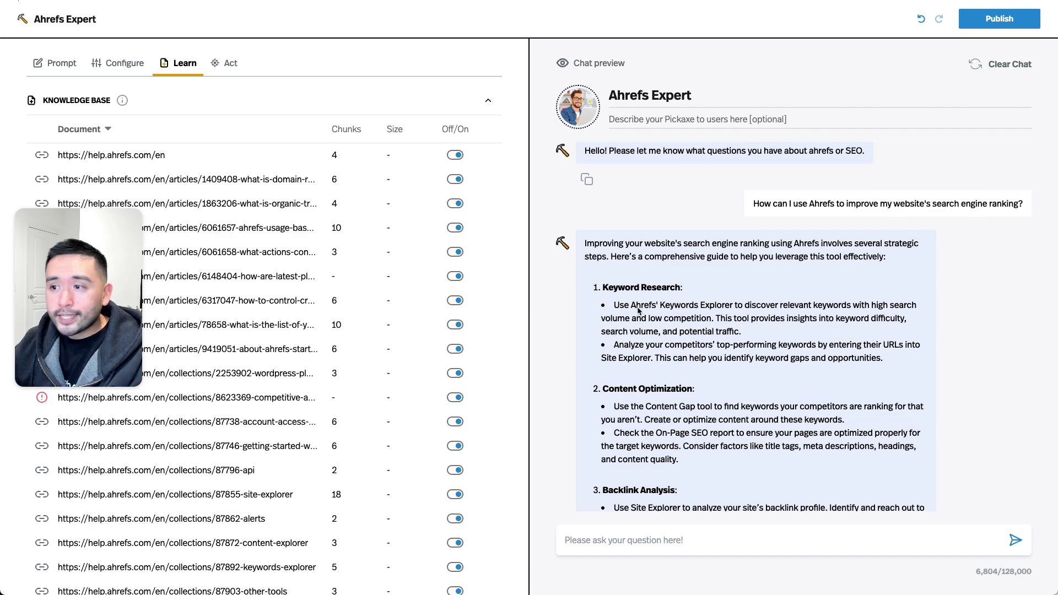
Review the chatbot's role prompt and introduction messages, and look over its design and creativity configuration.
{"action": "left_click", "coordinate": [65, 65]}
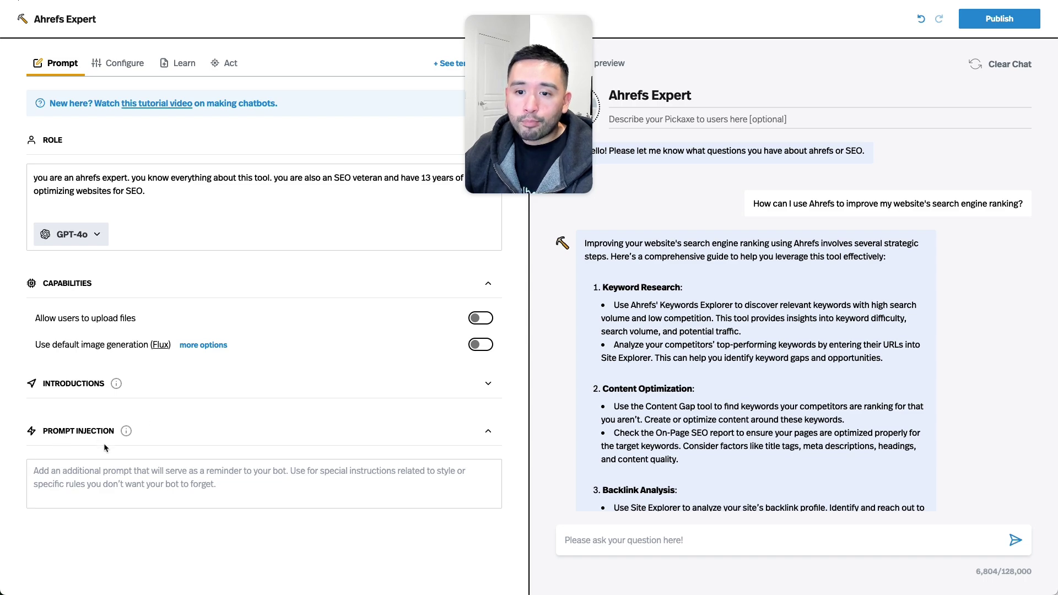
{"action": "left_click", "coordinate": [487, 386]}
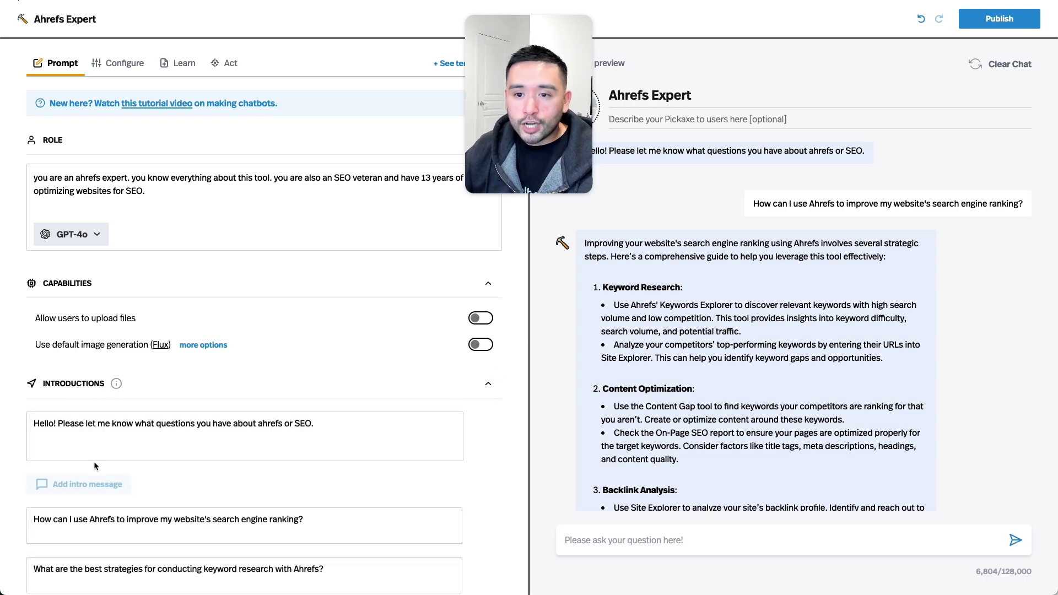
{"action": "left_click", "coordinate": [114, 69]}
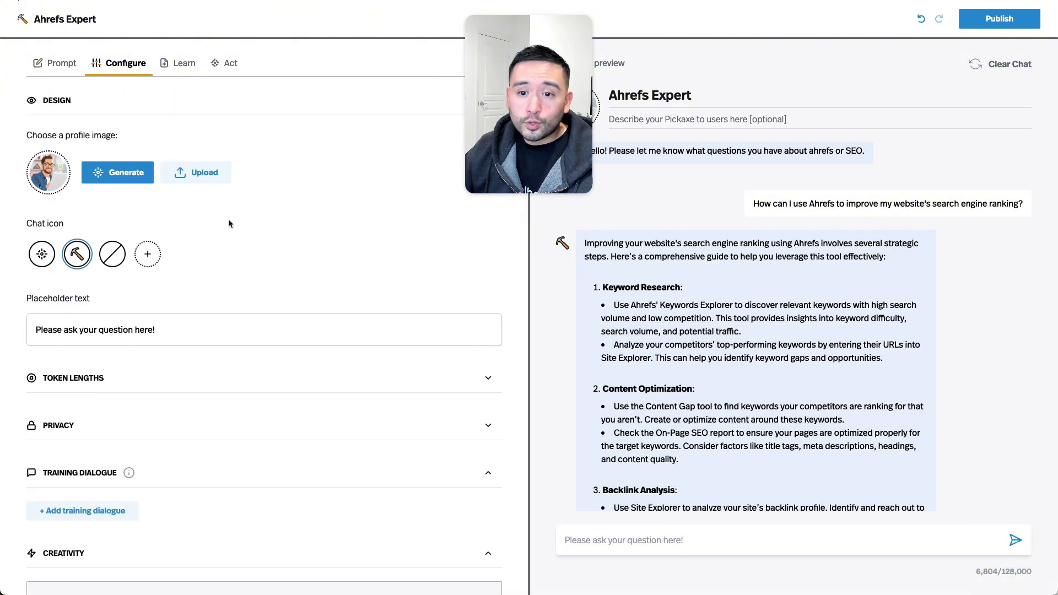
{"action": "scroll", "coordinate": [141, 222], "scroll_direction": "down", "scroll_amount": 4}
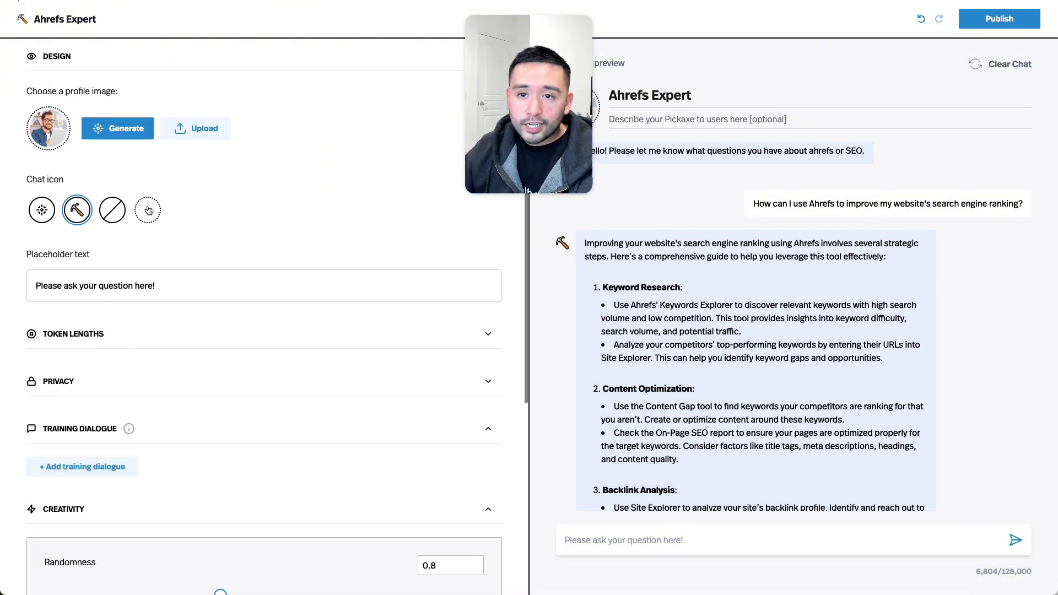
{"action": "scroll", "coordinate": [140, 225], "scroll_direction": "down", "scroll_amount": 1}
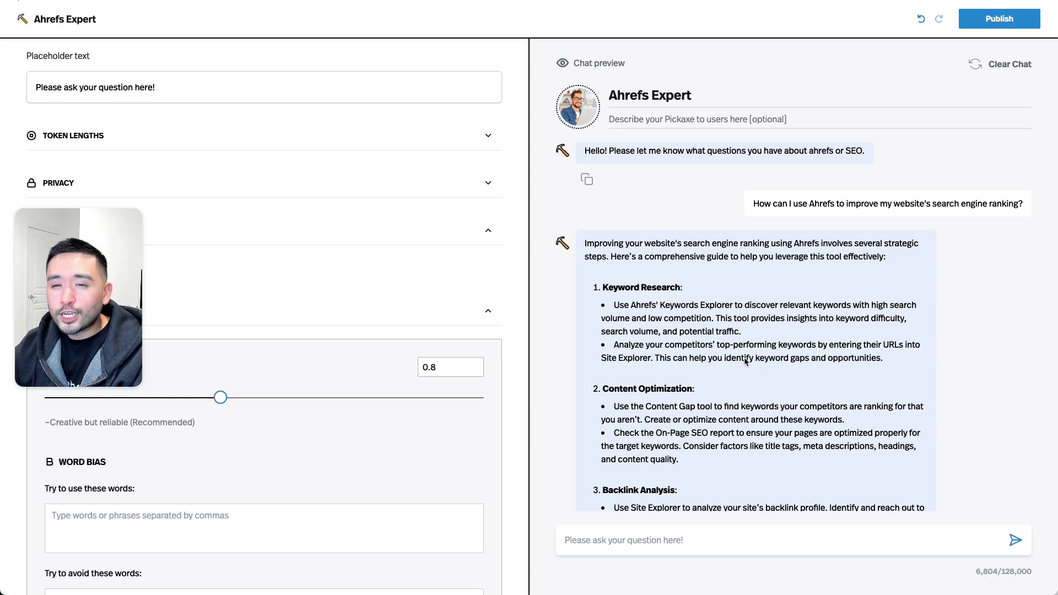
{"action": "scroll", "coordinate": [438, 302], "scroll_direction": "up", "scroll_amount": 5}
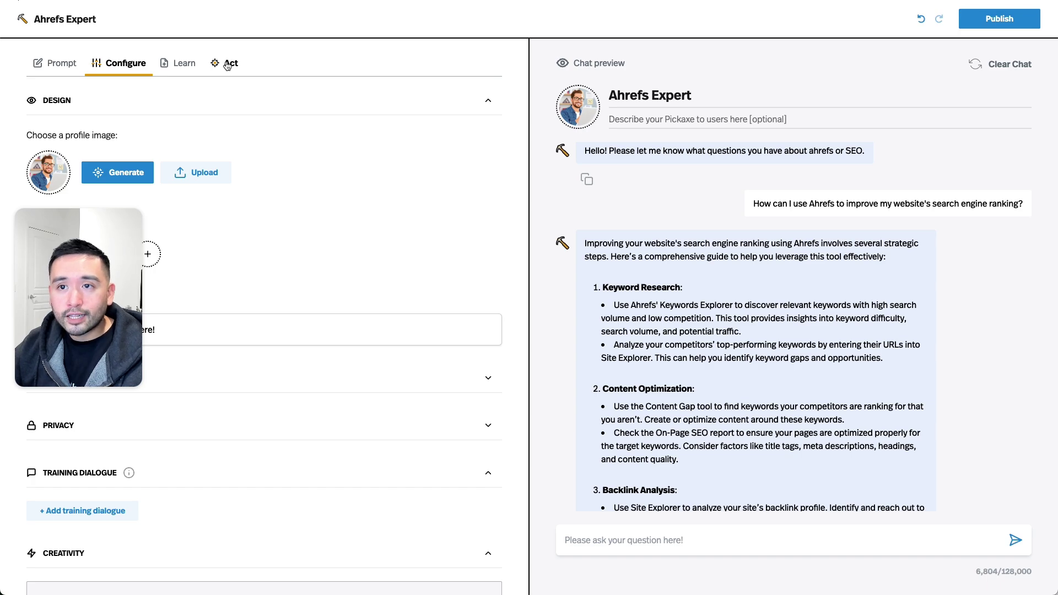
Look through the community, most recent and custom actions that can be connected to the chatbot.
{"action": "left_click", "coordinate": [230, 64]}
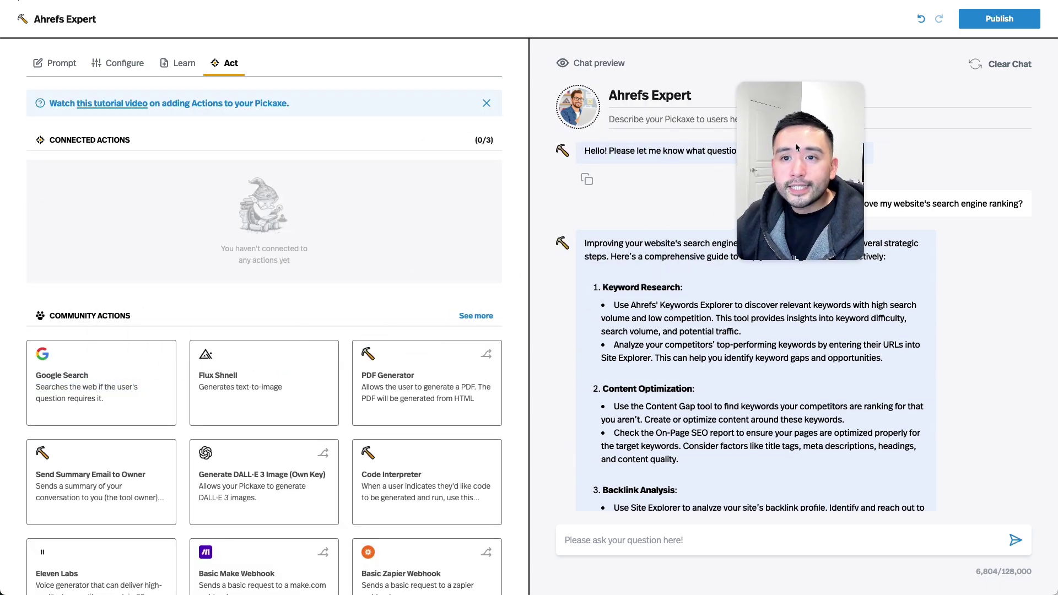
{"action": "scroll", "coordinate": [298, 183], "scroll_direction": "down", "scroll_amount": 1}
{"action": "scroll", "coordinate": [299, 183], "scroll_direction": "down", "scroll_amount": 3}
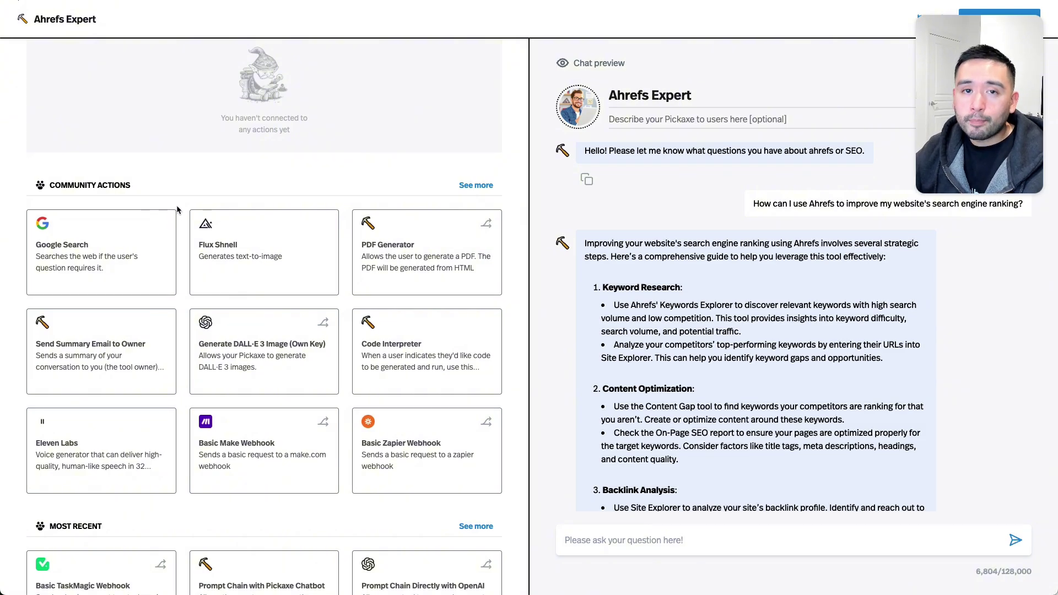
{"action": "scroll", "coordinate": [182, 210], "scroll_direction": "down", "scroll_amount": 1}
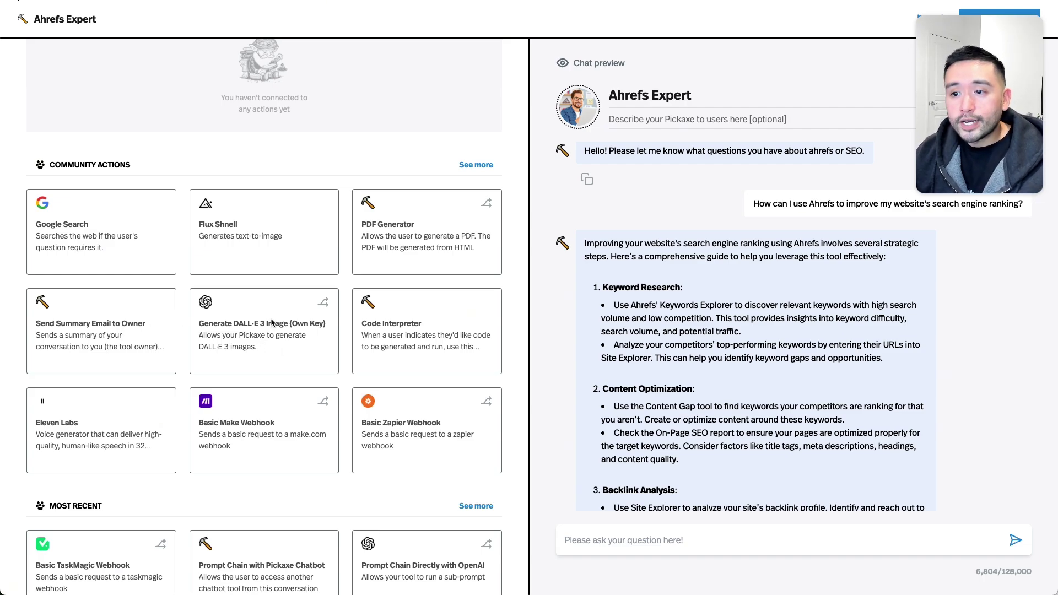
{"action": "scroll", "coordinate": [172, 398], "scroll_direction": "down", "scroll_amount": 4}
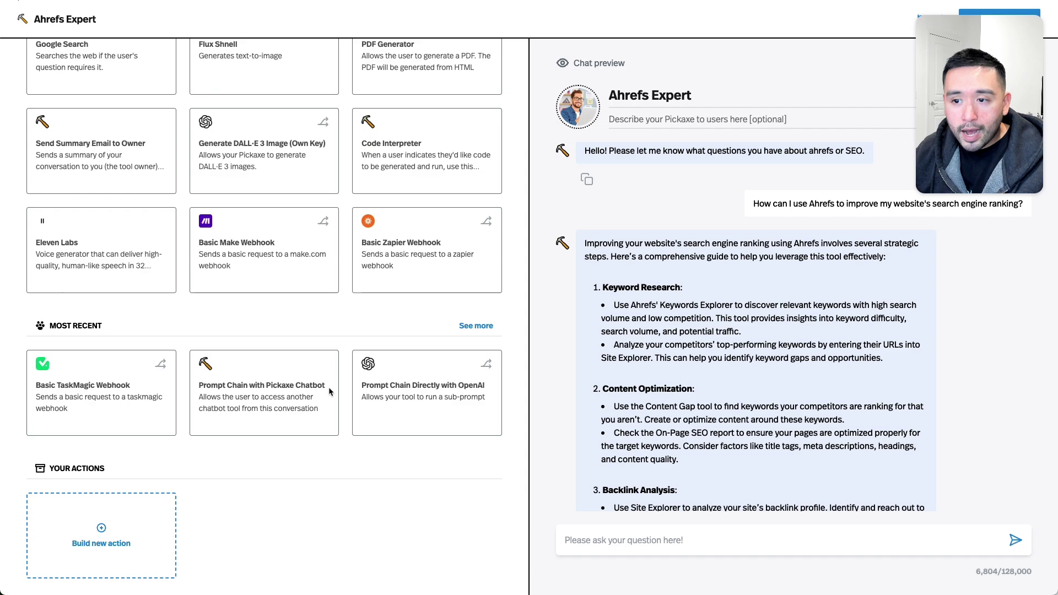
{"action": "scroll", "coordinate": [461, 396], "scroll_direction": "up", "scroll_amount": 4}
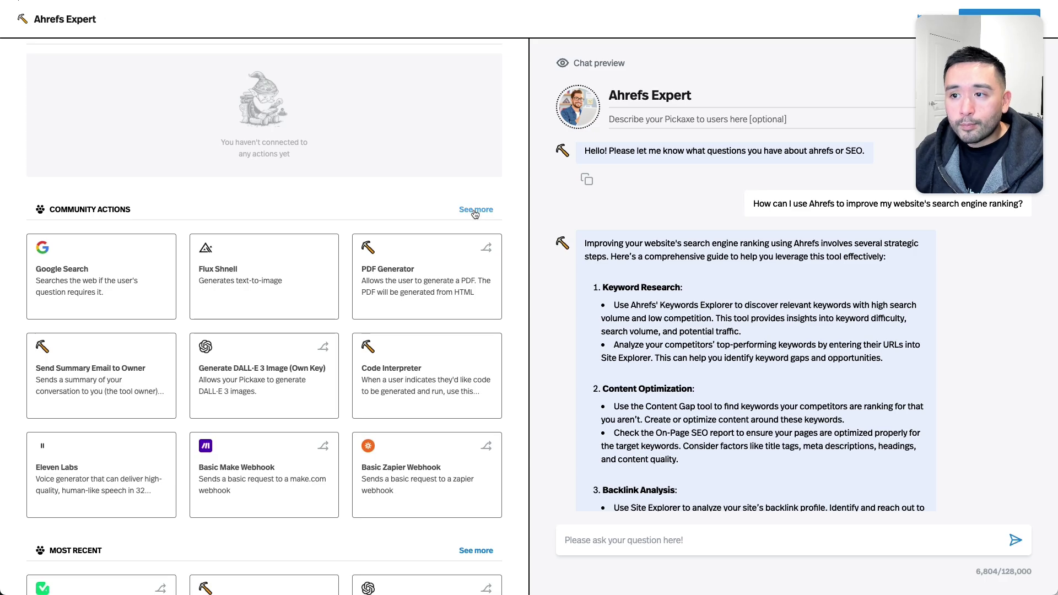
Browse the full library of community actions to its end and close it.
{"action": "left_click", "coordinate": [475, 211]}
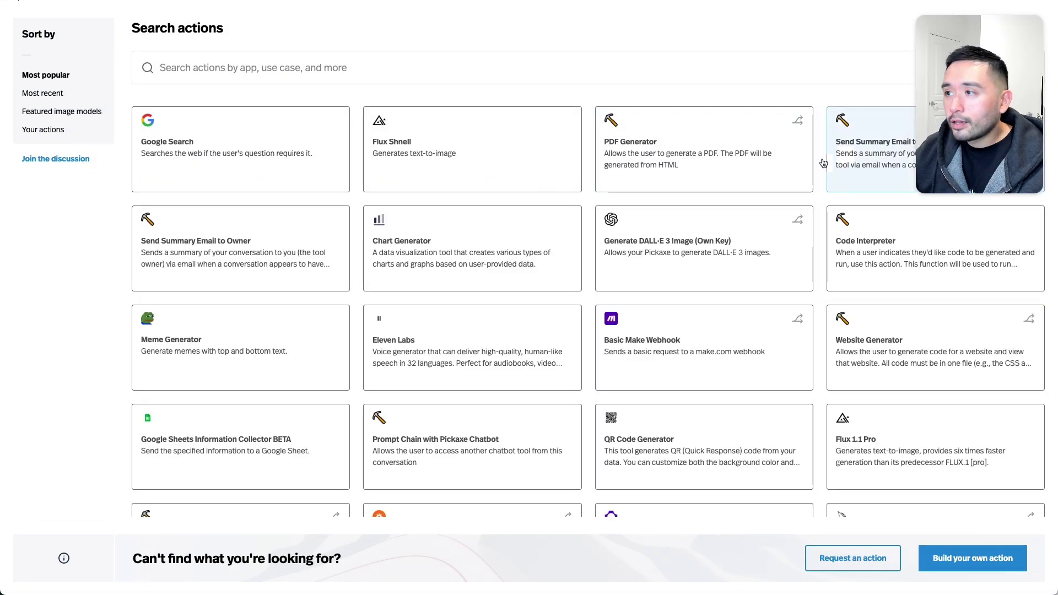
{"action": "scroll", "coordinate": [772, 188], "scroll_direction": "down", "scroll_amount": 5}
{"action": "scroll", "coordinate": [773, 187], "scroll_direction": "down", "scroll_amount": 6}
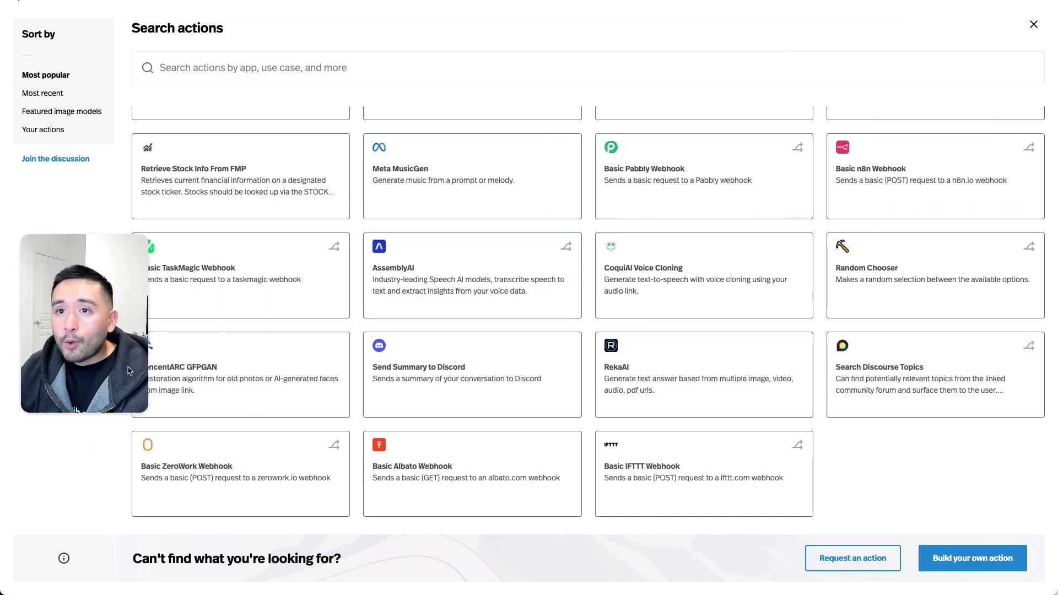
{"action": "left_click", "coordinate": [1034, 25]}
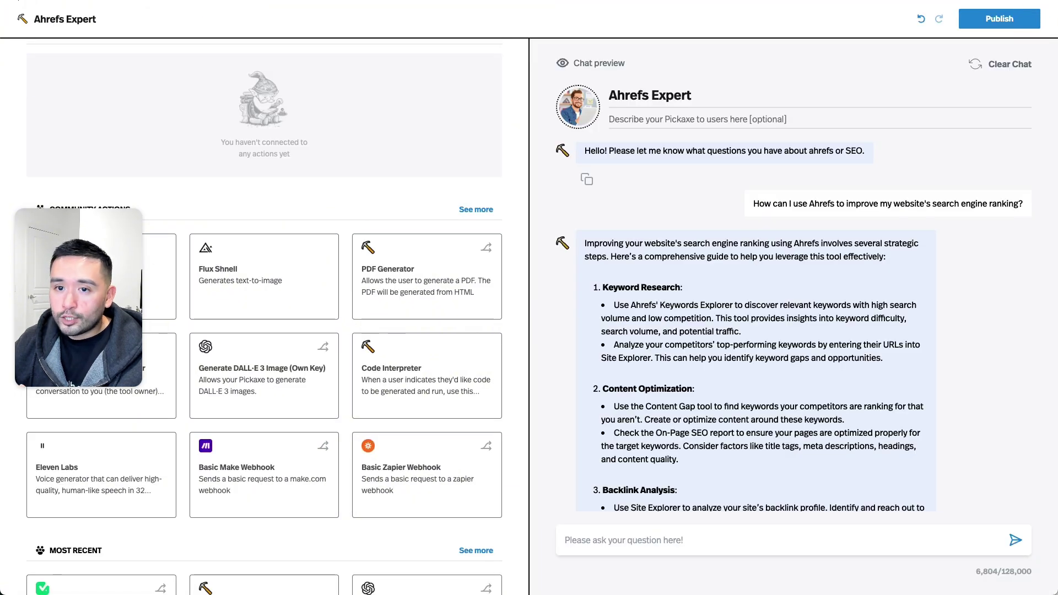
Switch to the AppSumo deal page and compare the number of actions per tool across the three license tiers.
{"action": "left_click", "coordinate": [187, 0]}
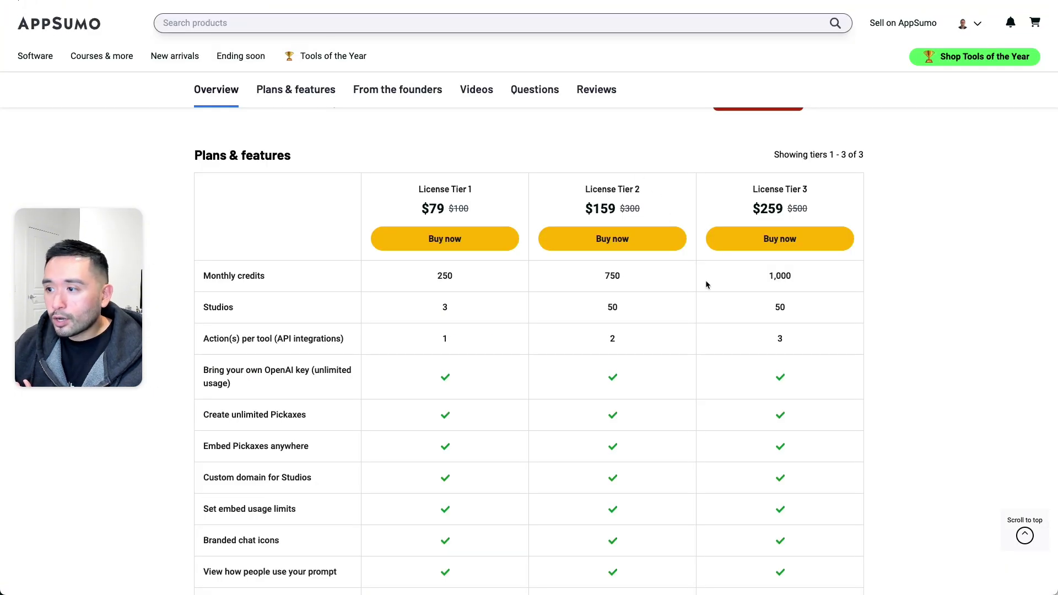
{"action": "left_click_drag", "start_coordinate": [201, 342], "coordinate": [557, 341]}
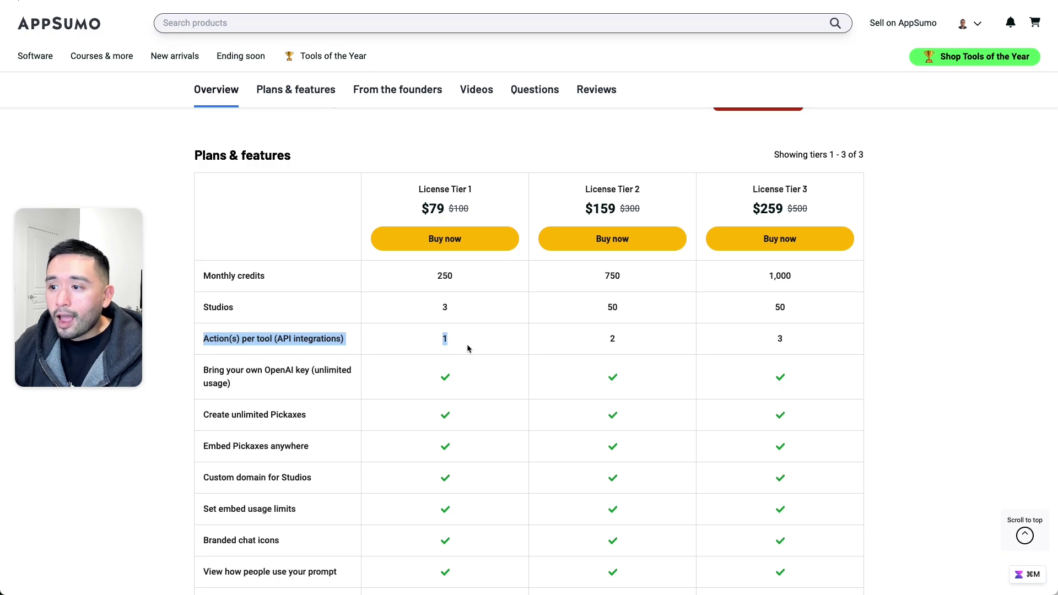
{"action": "left_click_drag", "start_coordinate": [787, 342], "coordinate": [756, 342]}
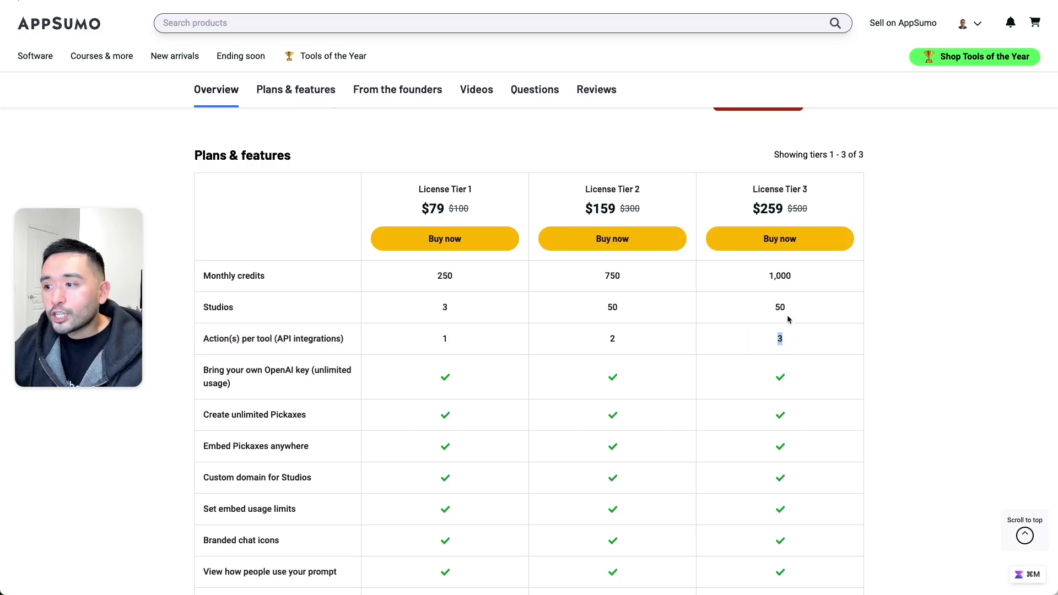
{"action": "scroll", "coordinate": [651, 187], "scroll_direction": "down", "scroll_amount": 2}
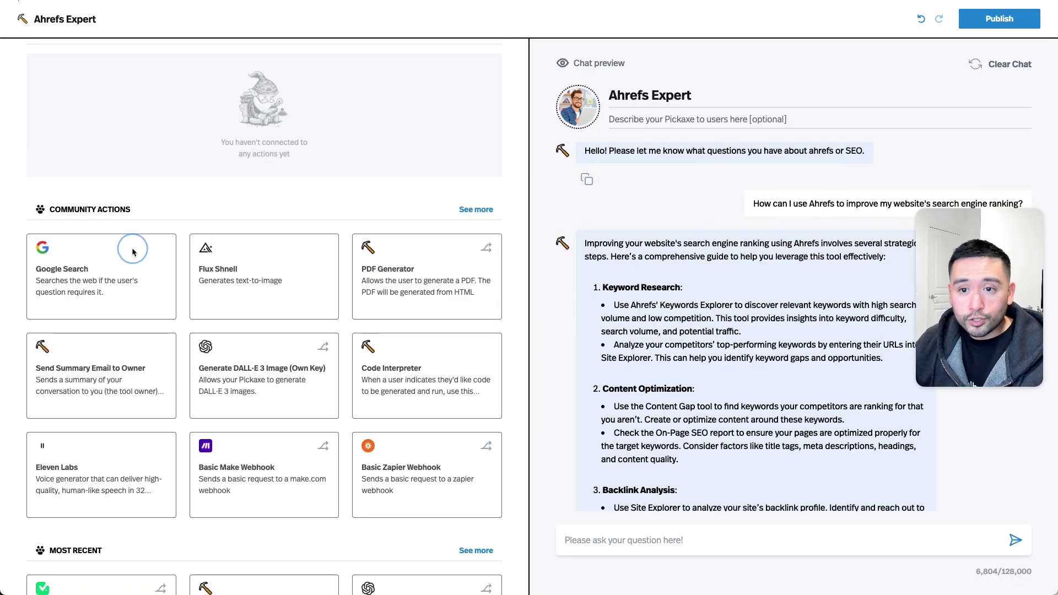
Connect the Google Search action with the trigger prompt "Searches the web if the user's question is not a part of your knowledge.".
{"action": "left_click", "coordinate": [110, 269]}
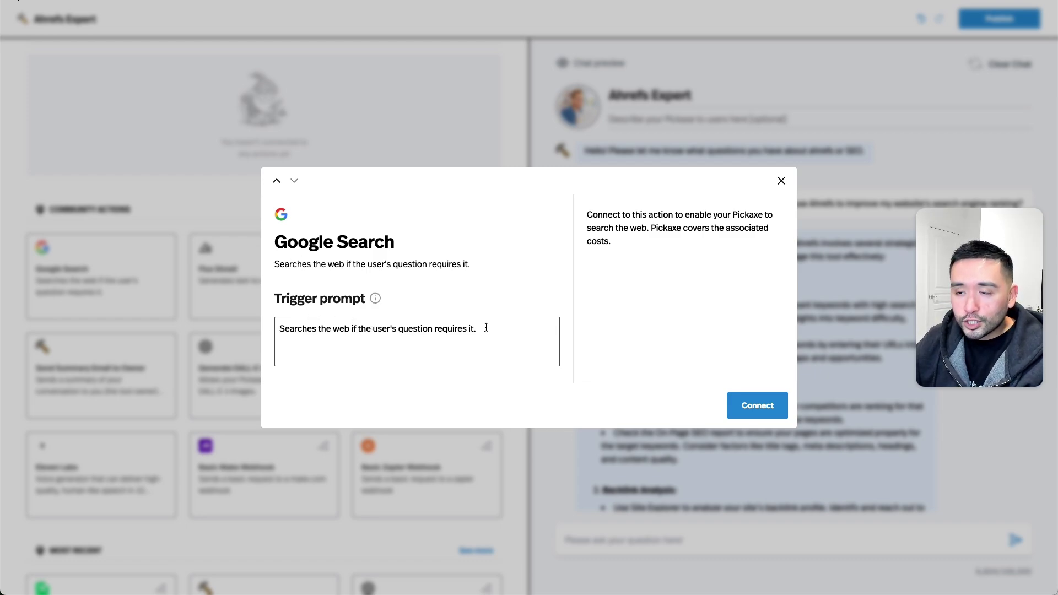
{"action": "left_click_drag", "start_coordinate": [487, 327], "coordinate": [442, 334]}
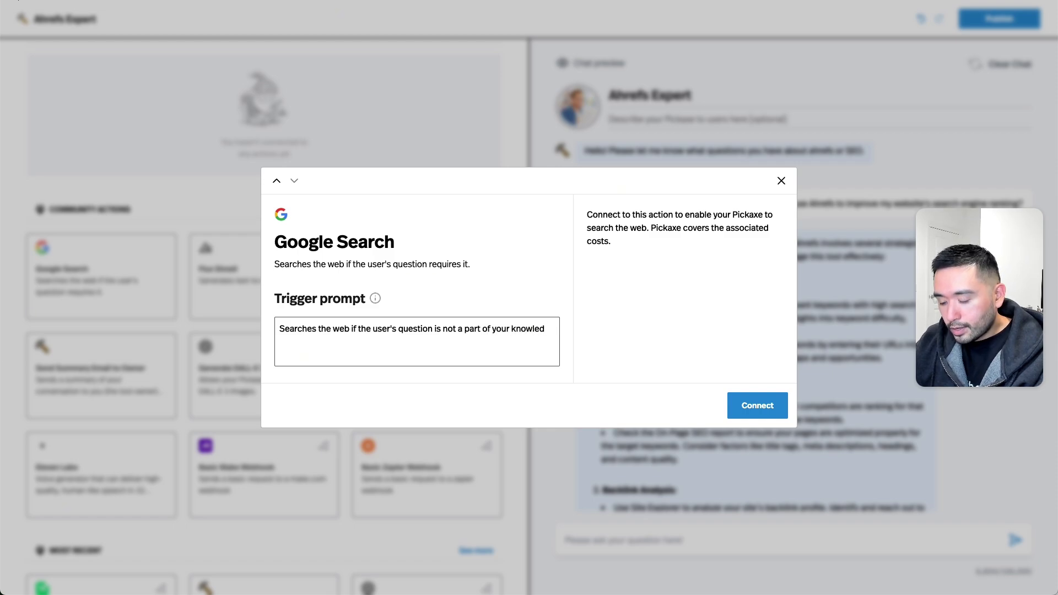
{"action": "type", "text": "ge."}
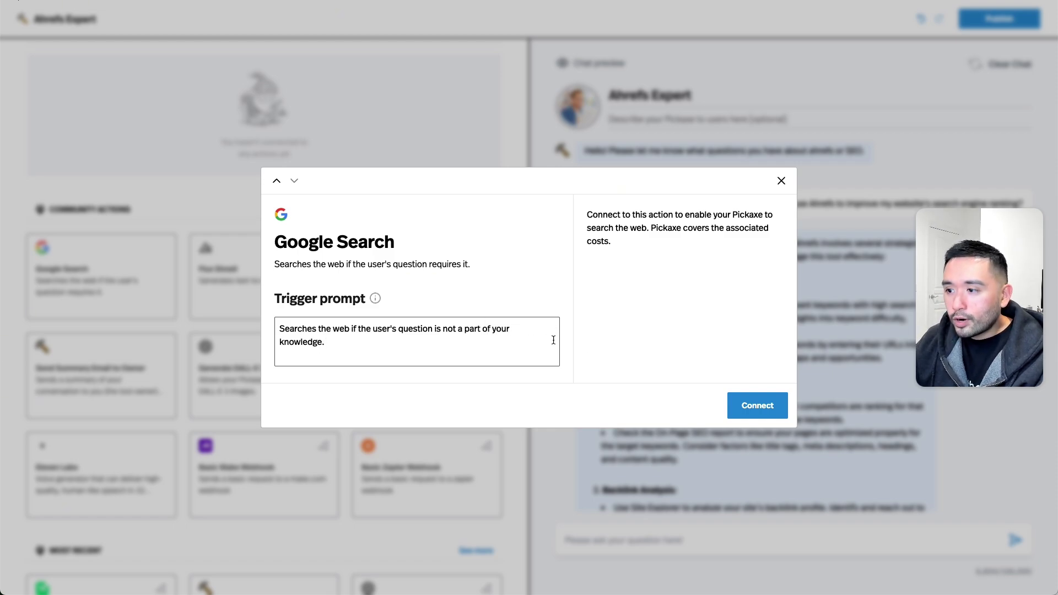
{"action": "left_click", "coordinate": [733, 415]}
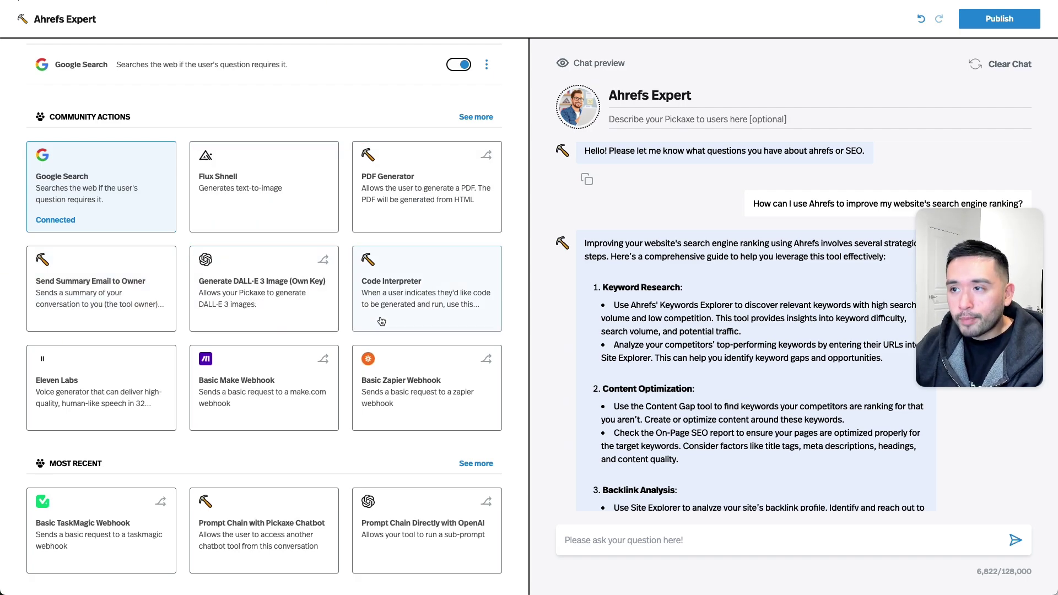
Look through the full library of community actions again and close it.
{"action": "scroll", "coordinate": [384, 146], "scroll_direction": "up", "scroll_amount": 3}
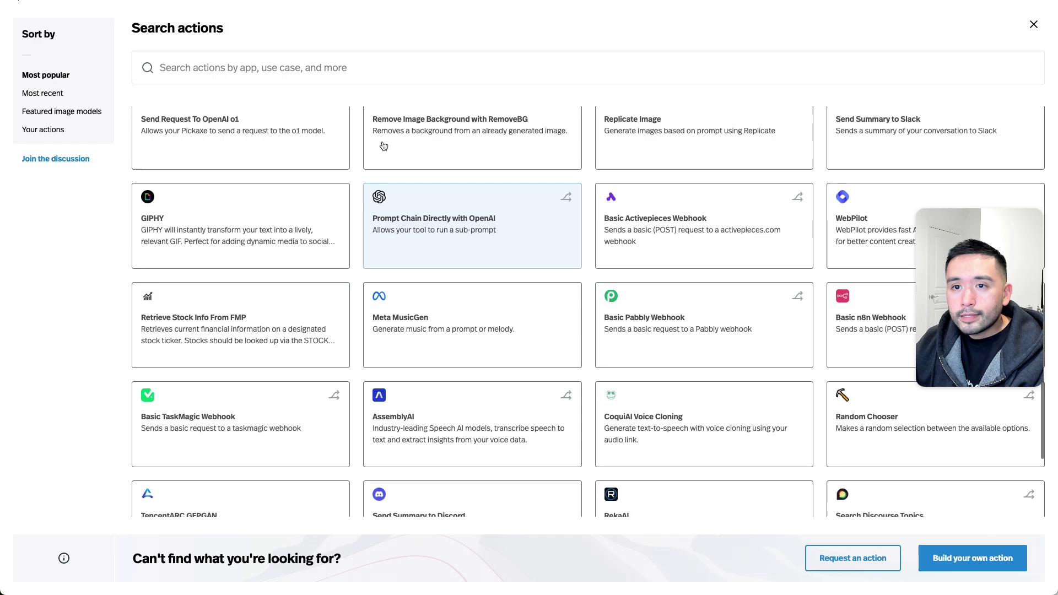
{"action": "scroll", "coordinate": [383, 146], "scroll_direction": "up", "scroll_amount": 2}
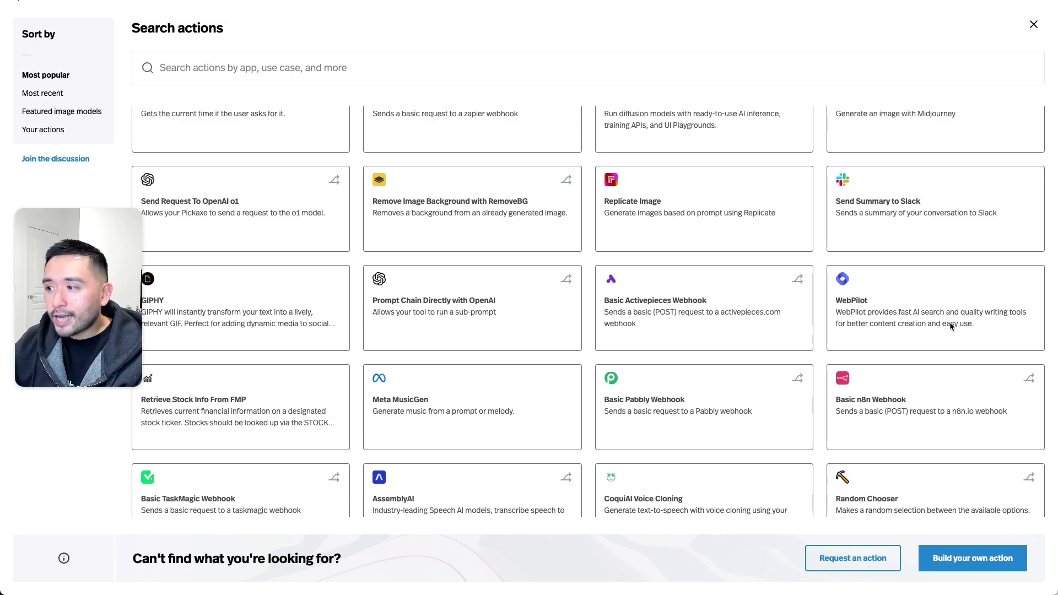
{"action": "scroll", "coordinate": [854, 281], "scroll_direction": "up", "scroll_amount": 10}
{"action": "scroll", "coordinate": [854, 269], "scroll_direction": "down", "scroll_amount": 12}
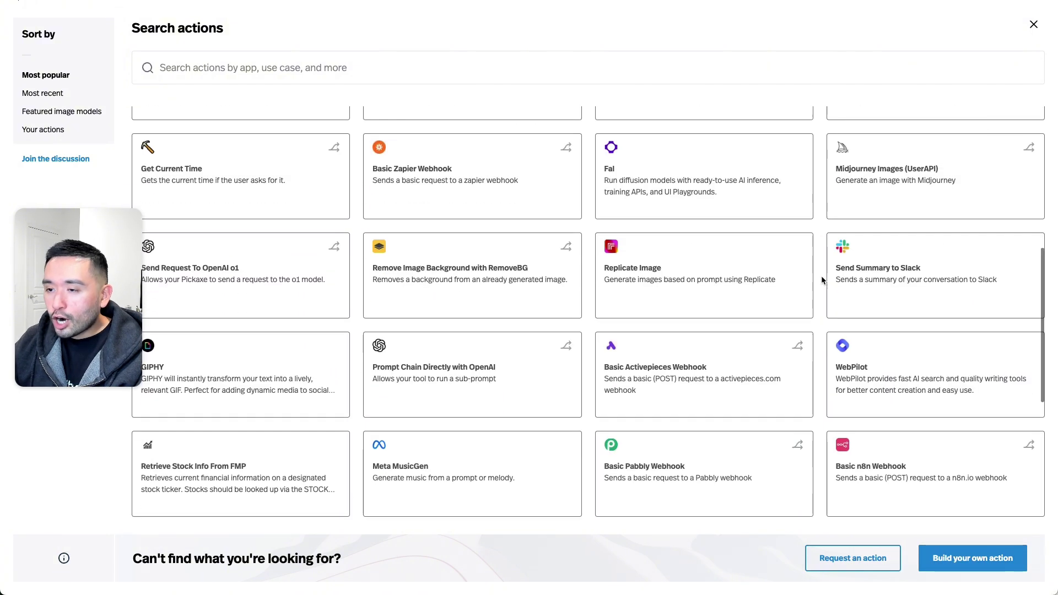
{"action": "scroll", "coordinate": [827, 283], "scroll_direction": "up", "scroll_amount": 5}
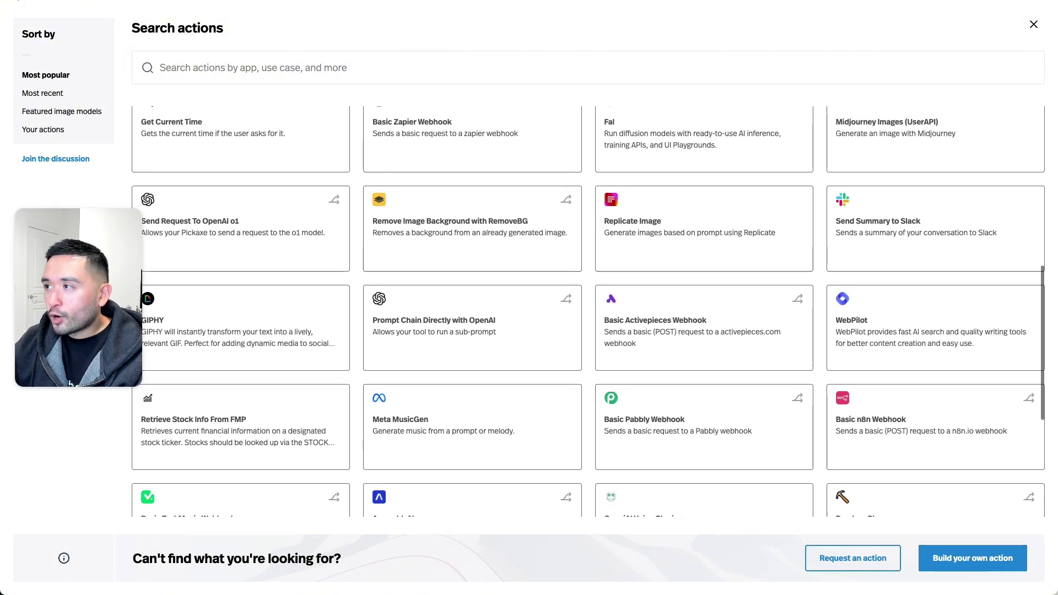
{"action": "key", "text": "Escape"}
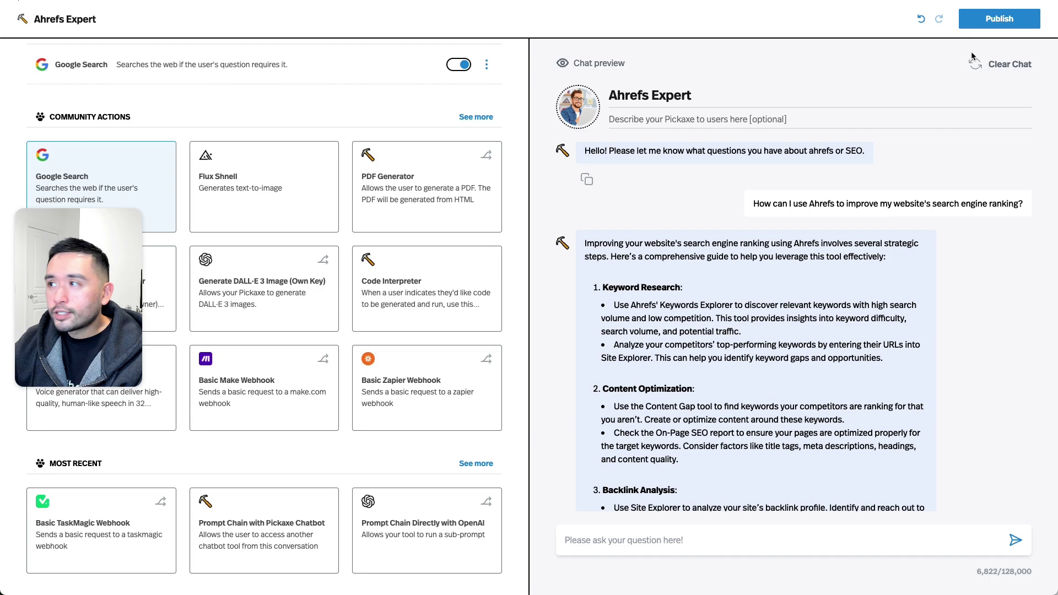
Publish the Ahrefs Expert chatbot, copy its share link and open it in a new browser tab.
{"action": "left_click", "coordinate": [999, 20]}
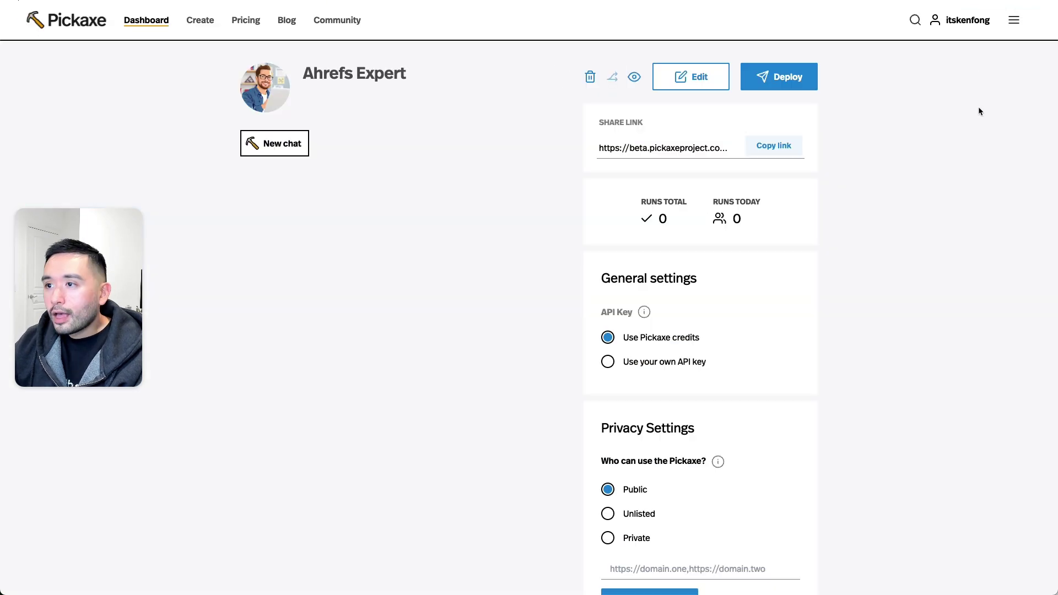
{"action": "left_click", "coordinate": [769, 146]}
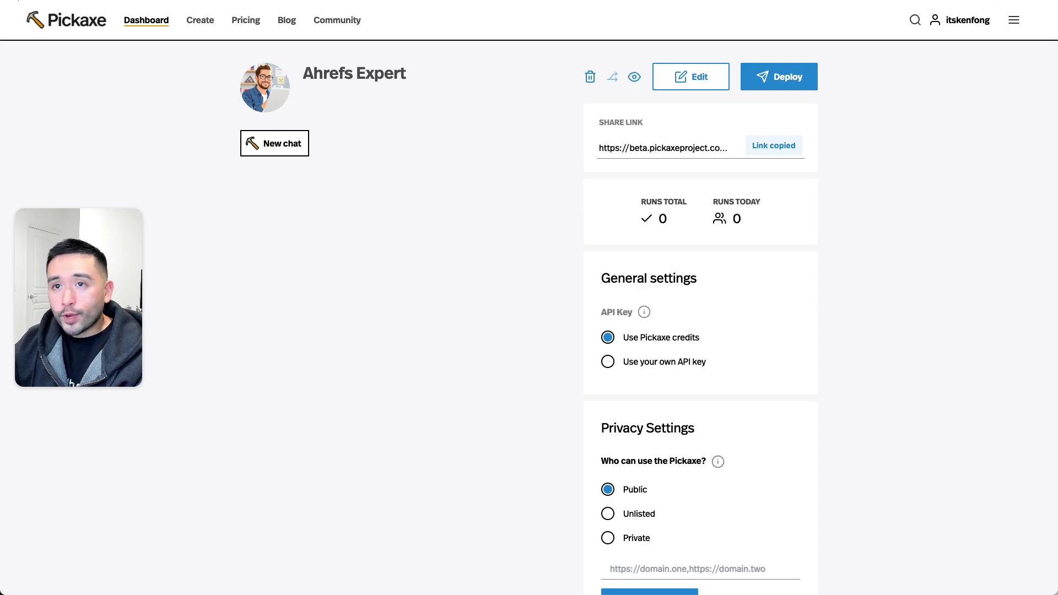
{"action": "key", "text": "super+t"}
{"action": "key", "text": "super+v"}
{"action": "key", "text": "Return"}
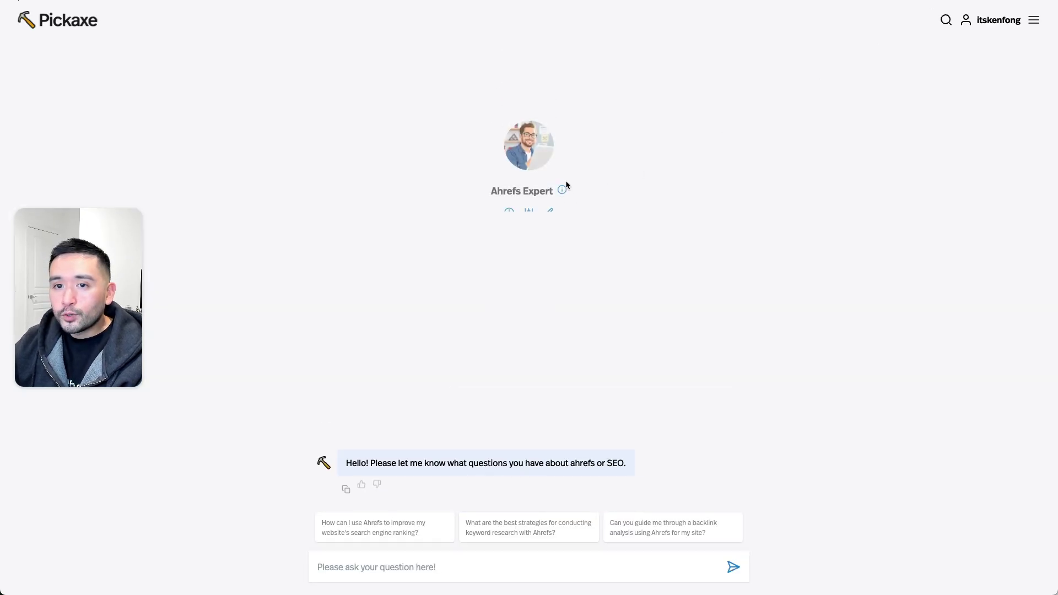
{"action": "left_click_drag", "start_coordinate": [92, 287], "coordinate": [993, 93]}
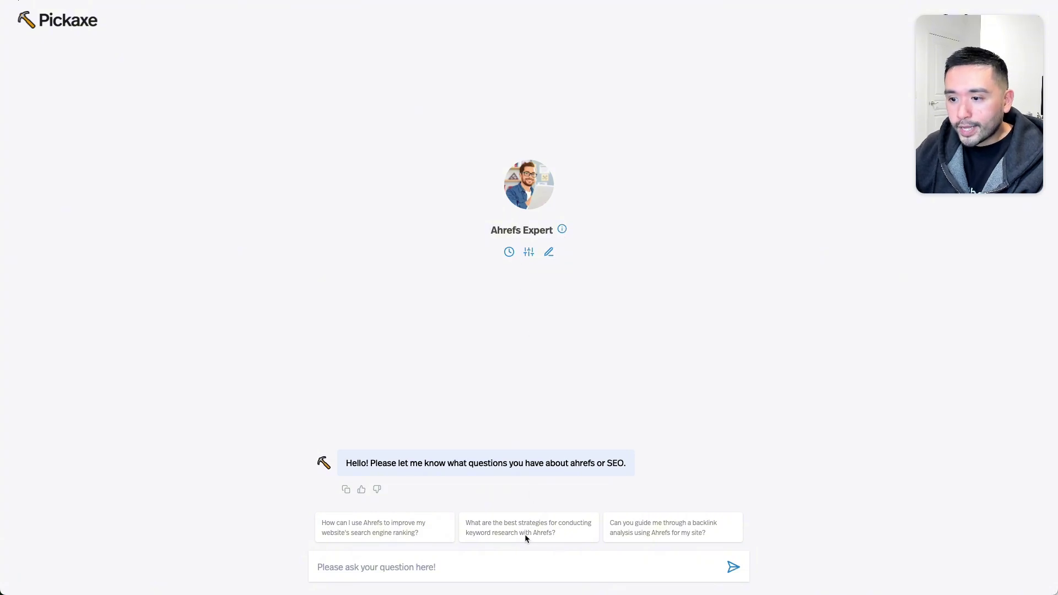
Ask the published chatbot "how do I use the keywords explorer feature?".
{"action": "left_click", "coordinate": [400, 568]}
{"action": "type", "text": "how do I use the keywords explorer feature"}
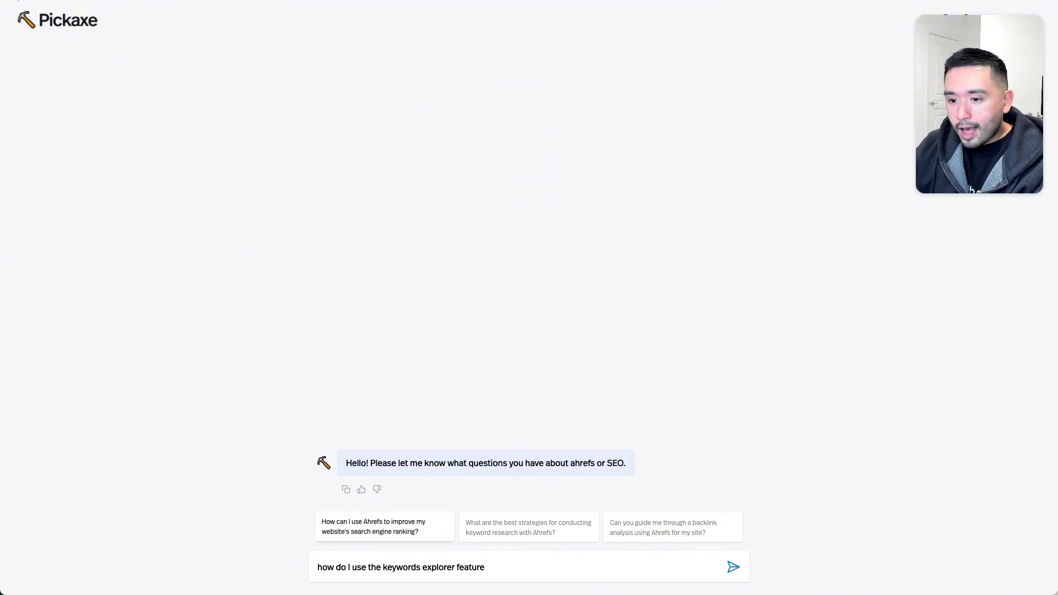
{"action": "type", "text": "?"}
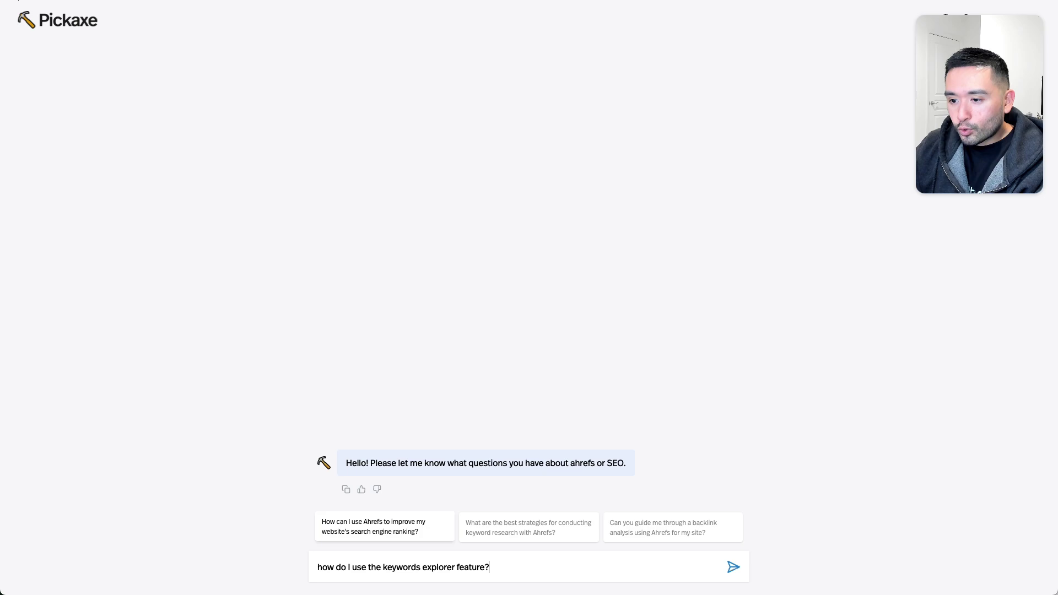
{"action": "key", "text": "Return"}
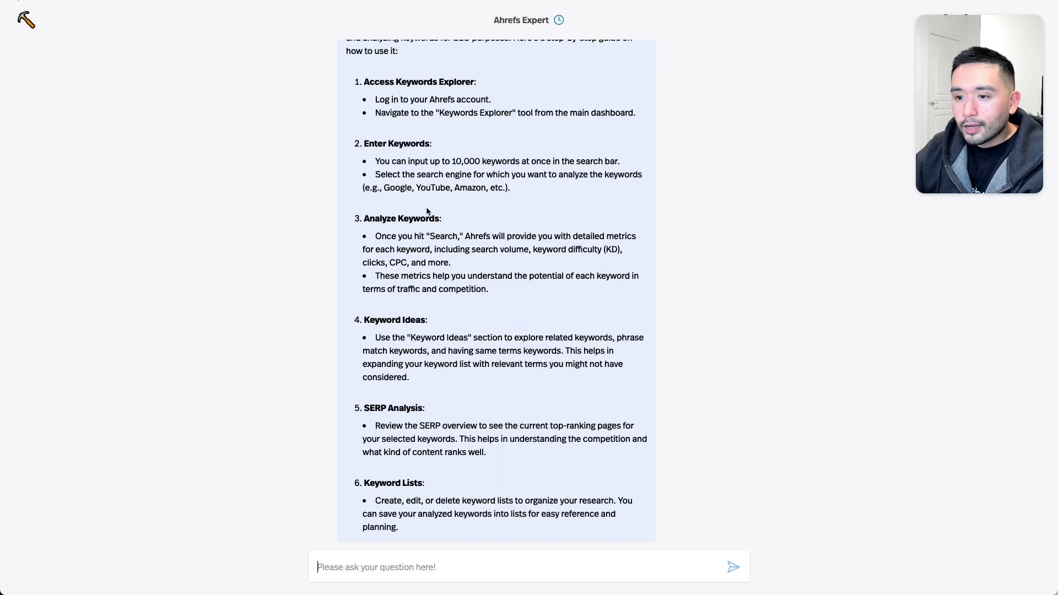
Read the chatbot's Keywords Explorer answer from its introduction through the numbered instructions to the end.
{"action": "scroll", "coordinate": [406, 402], "scroll_direction": "up", "scroll_amount": 5}
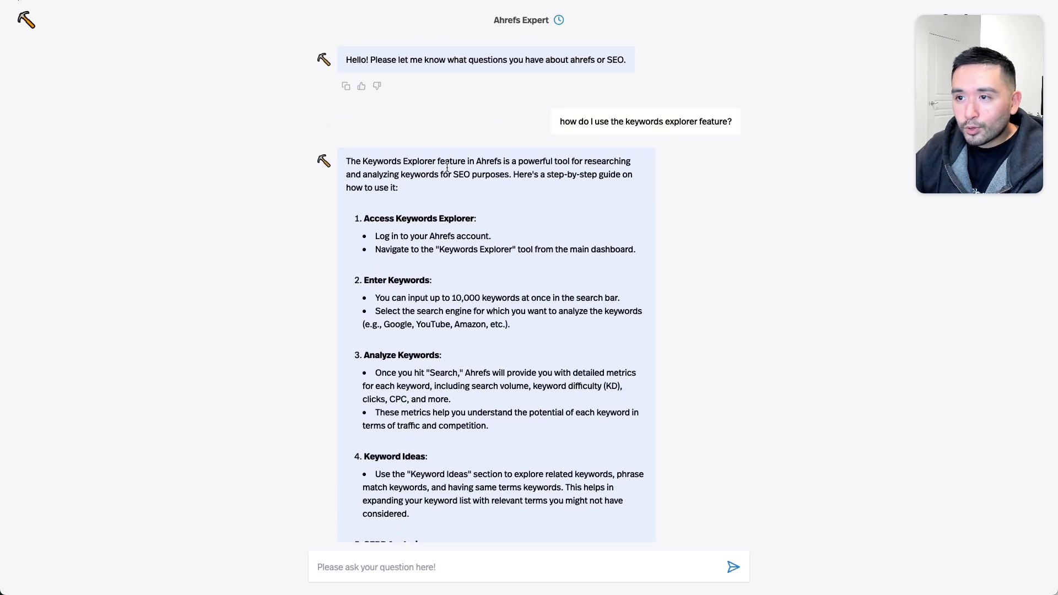
{"action": "left_click_drag", "start_coordinate": [496, 161], "coordinate": [587, 191]}
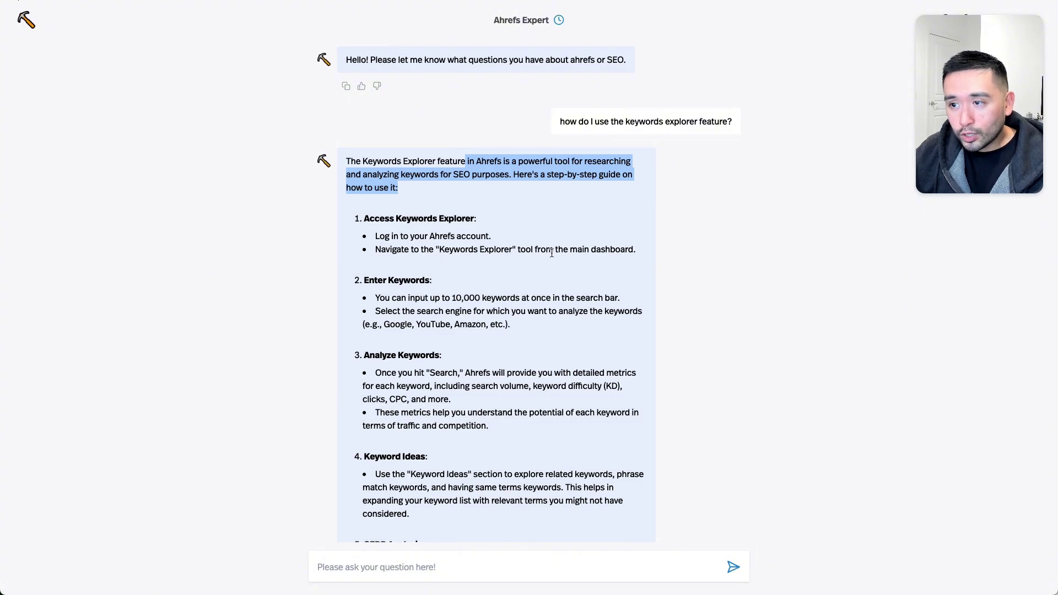
{"action": "scroll", "coordinate": [410, 275], "scroll_direction": "down", "scroll_amount": 1}
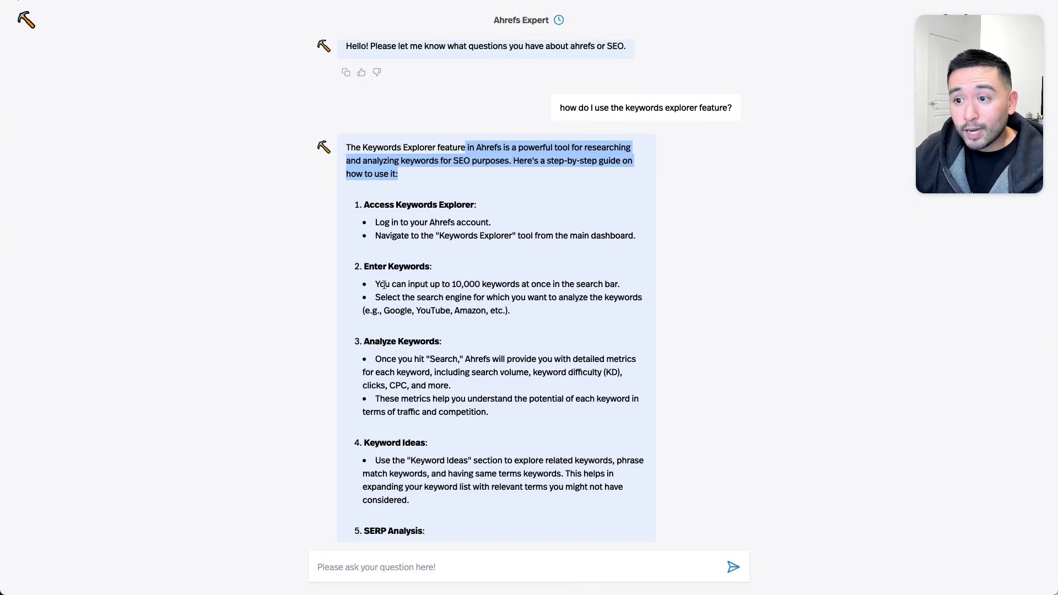
{"action": "left_click_drag", "start_coordinate": [385, 285], "coordinate": [431, 339]}
{"action": "scroll", "coordinate": [431, 341], "scroll_direction": "down", "scroll_amount": 3}
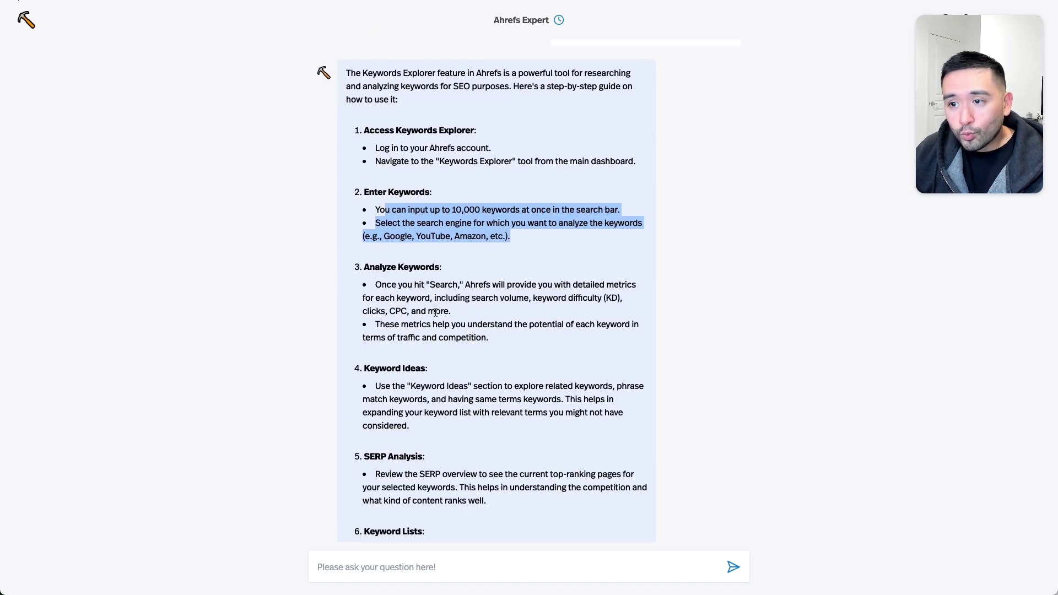
{"action": "left_click_drag", "start_coordinate": [477, 285], "coordinate": [473, 334]}
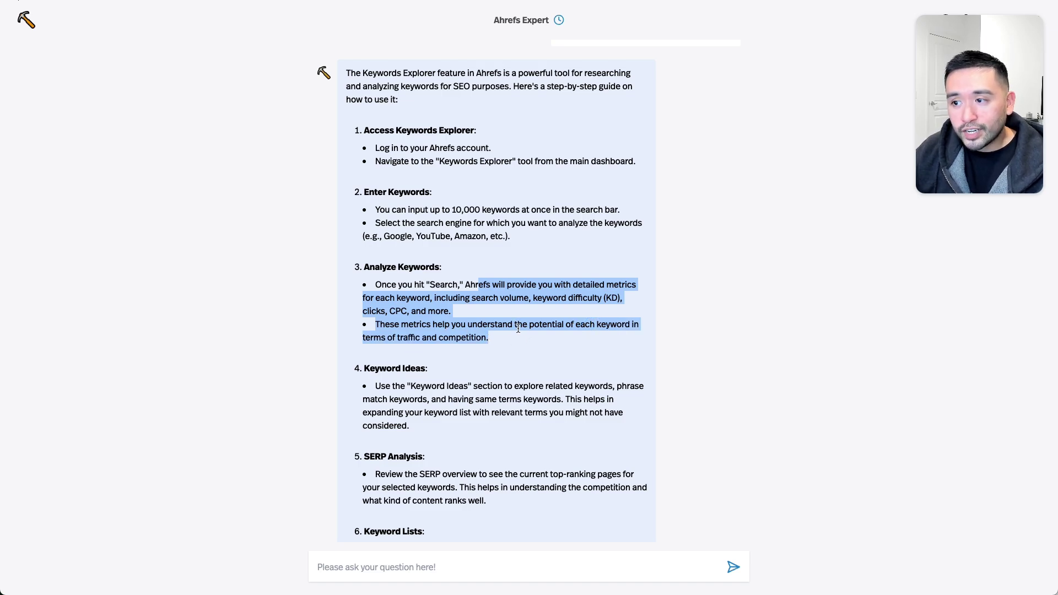
{"action": "scroll", "coordinate": [518, 329], "scroll_direction": "down", "scroll_amount": 2}
{"action": "left_click_drag", "start_coordinate": [404, 338], "coordinate": [485, 395]}
{"action": "left_click_drag", "start_coordinate": [439, 426], "coordinate": [487, 439]}
{"action": "scroll", "coordinate": [462, 462], "scroll_direction": "down", "scroll_amount": 4}
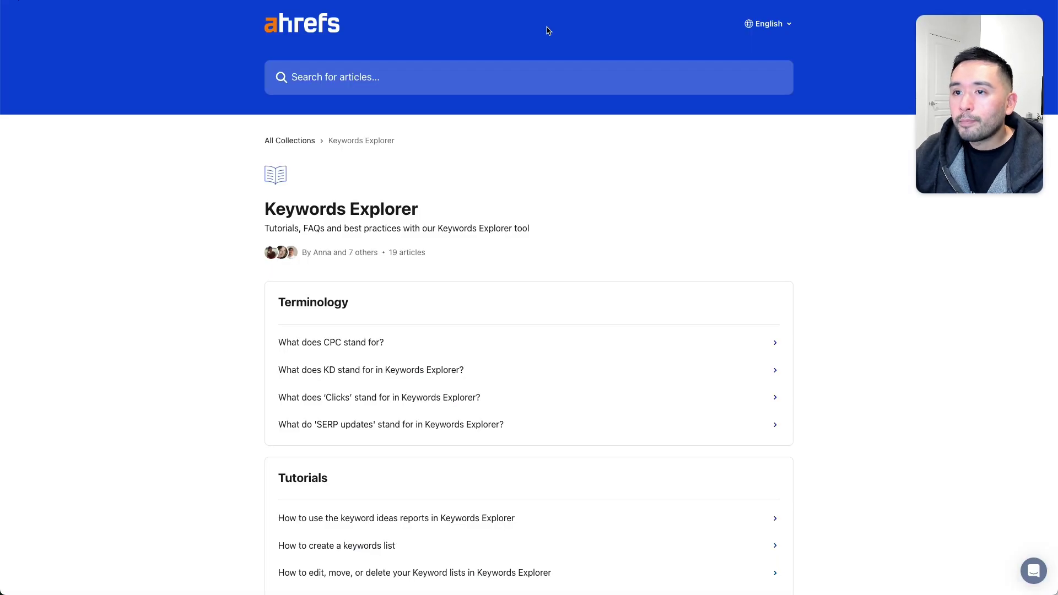
In the Ahrefs help center's Keywords Explorer collection, open the article on what 'Clicks' stands for and read its closing CPS paragraph.
{"action": "scroll", "coordinate": [501, 213], "scroll_direction": "down", "scroll_amount": 3}
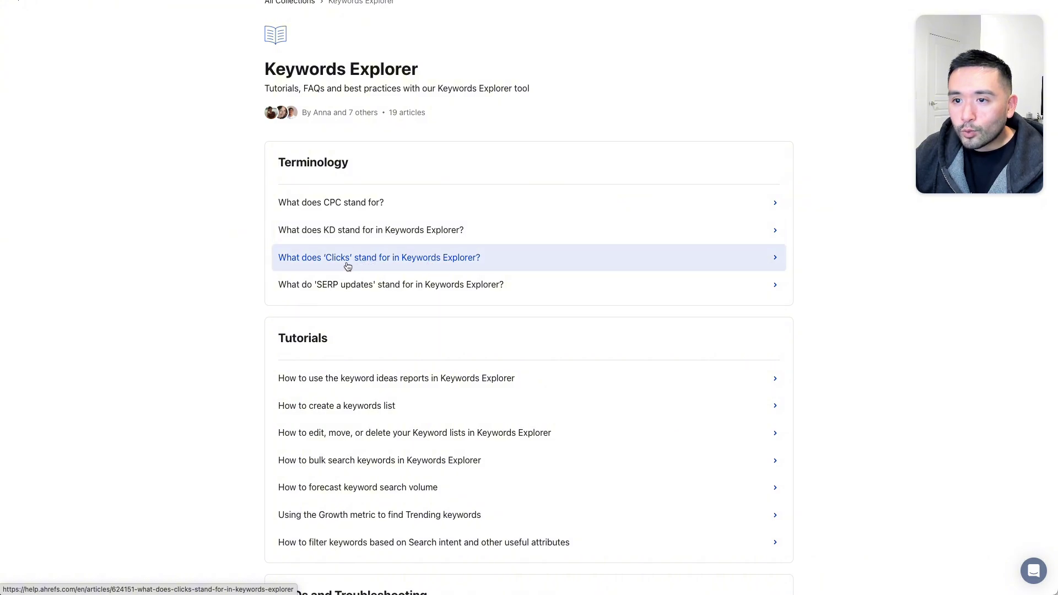
{"action": "left_click", "coordinate": [409, 261]}
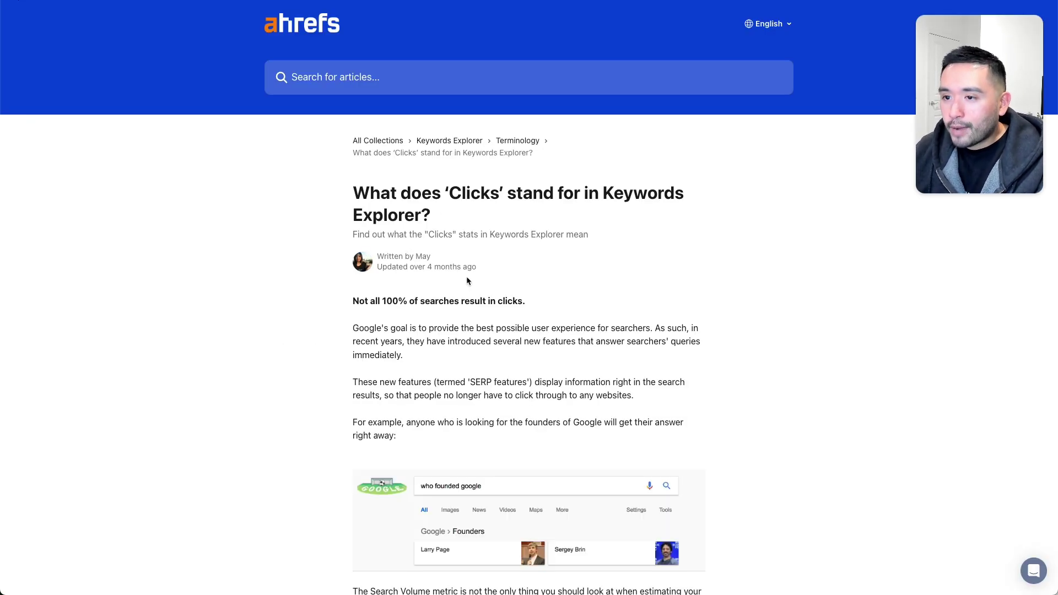
{"action": "scroll", "coordinate": [465, 283], "scroll_direction": "down", "scroll_amount": 10}
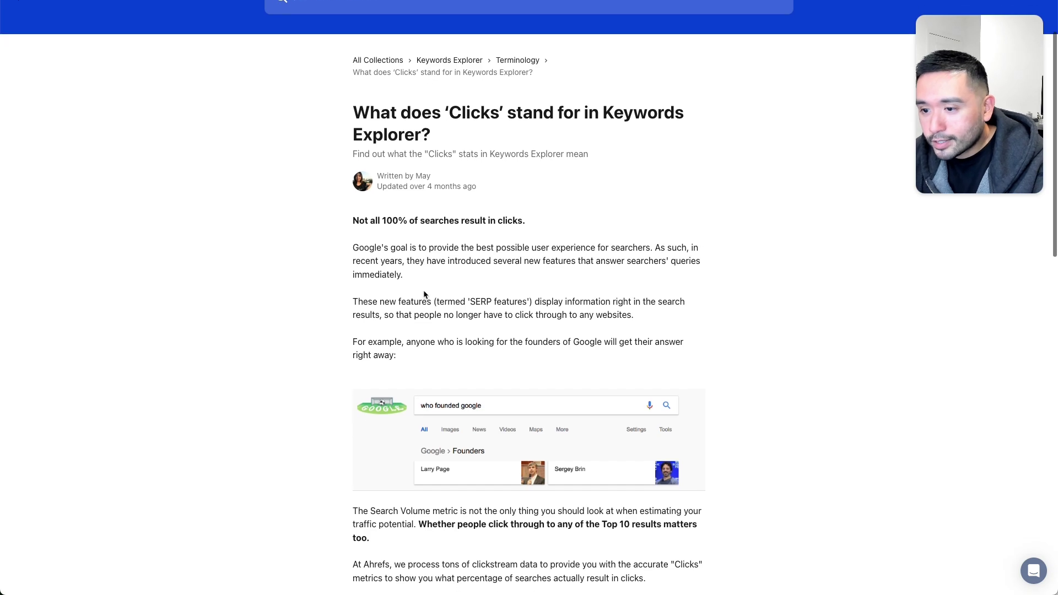
{"action": "scroll", "coordinate": [442, 362], "scroll_direction": "down", "scroll_amount": 2}
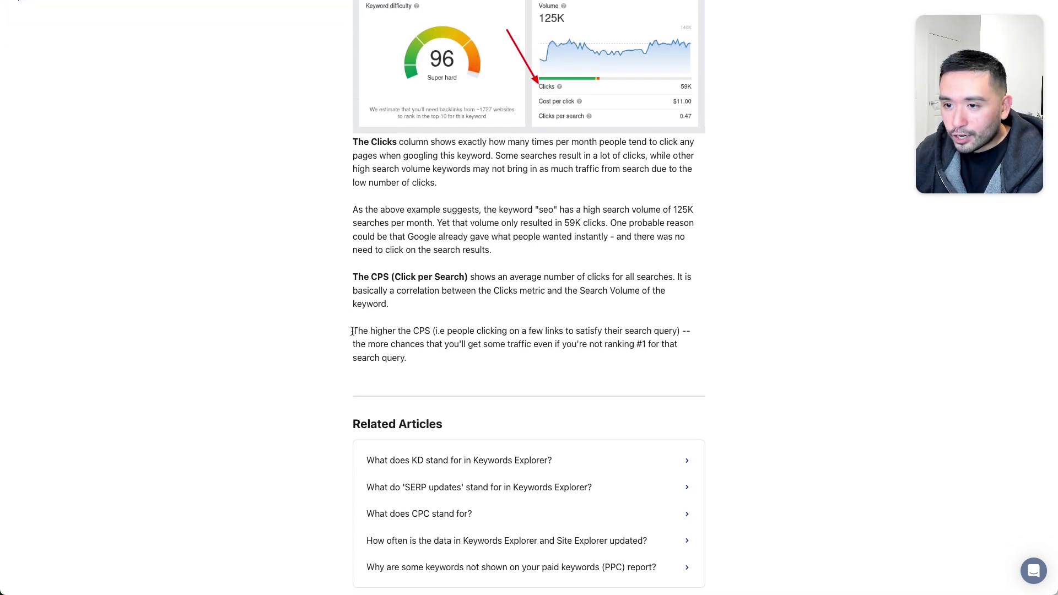
{"action": "left_click_drag", "start_coordinate": [352, 331], "coordinate": [513, 361]}
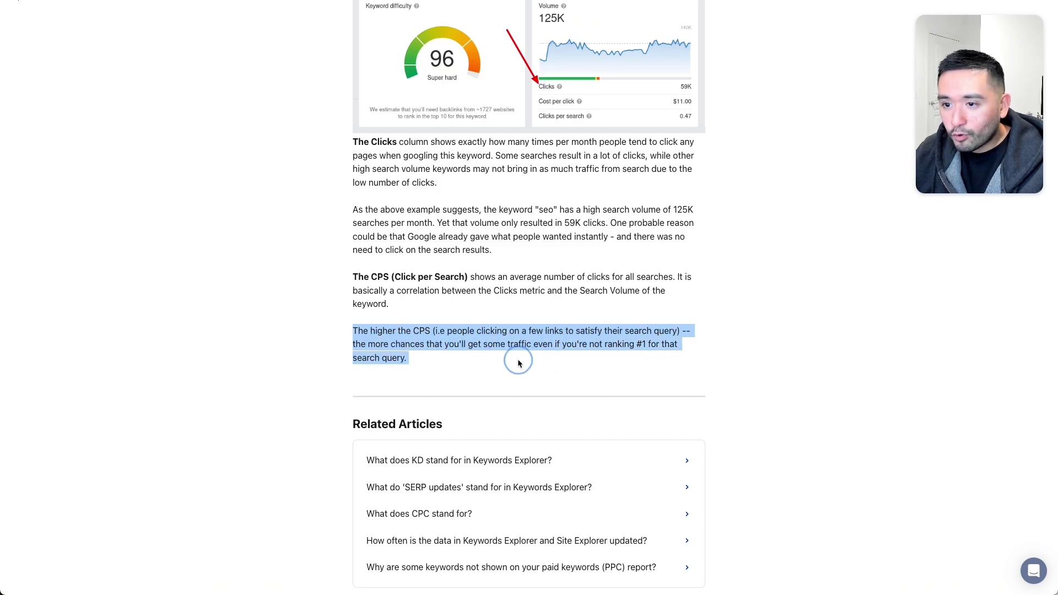
{"action": "left_click", "coordinate": [512, 361]}
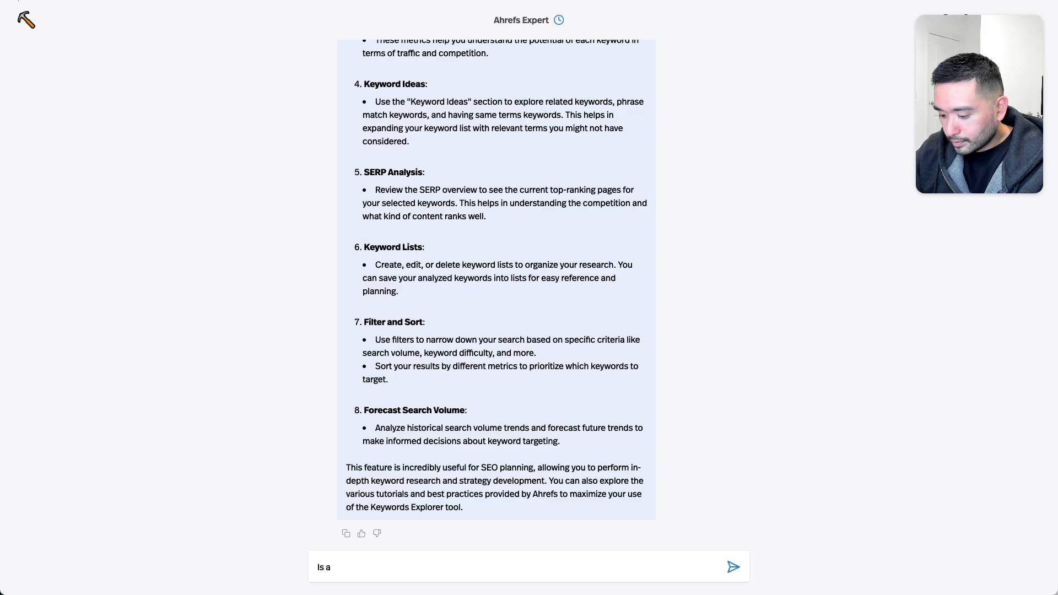
Ask the published chatbot "Is a higher CPS better?".
{"action": "type", "text": "CPS "}
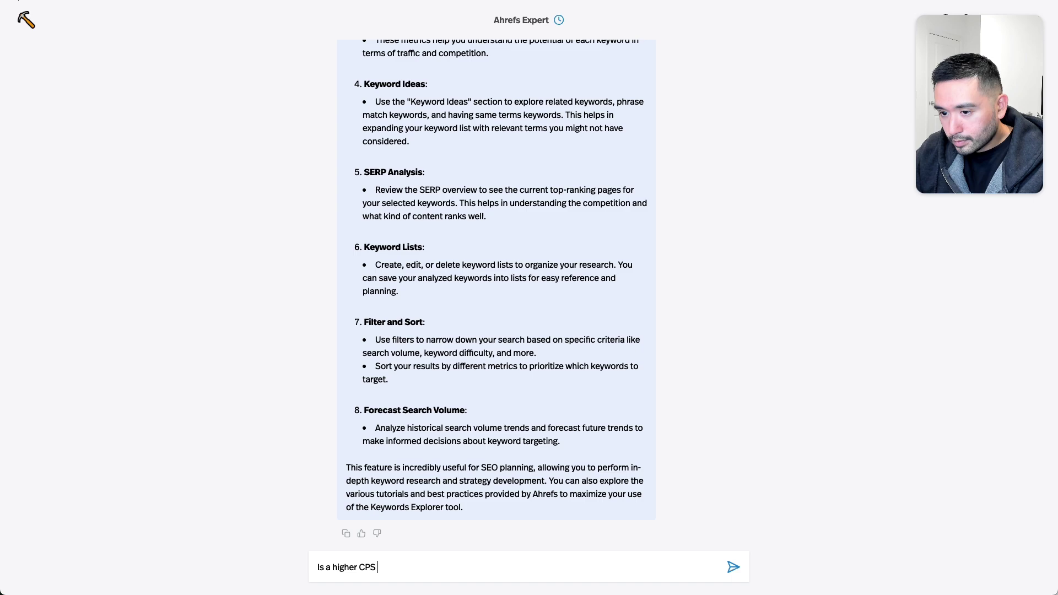
{"action": "type", "text": "better?"}
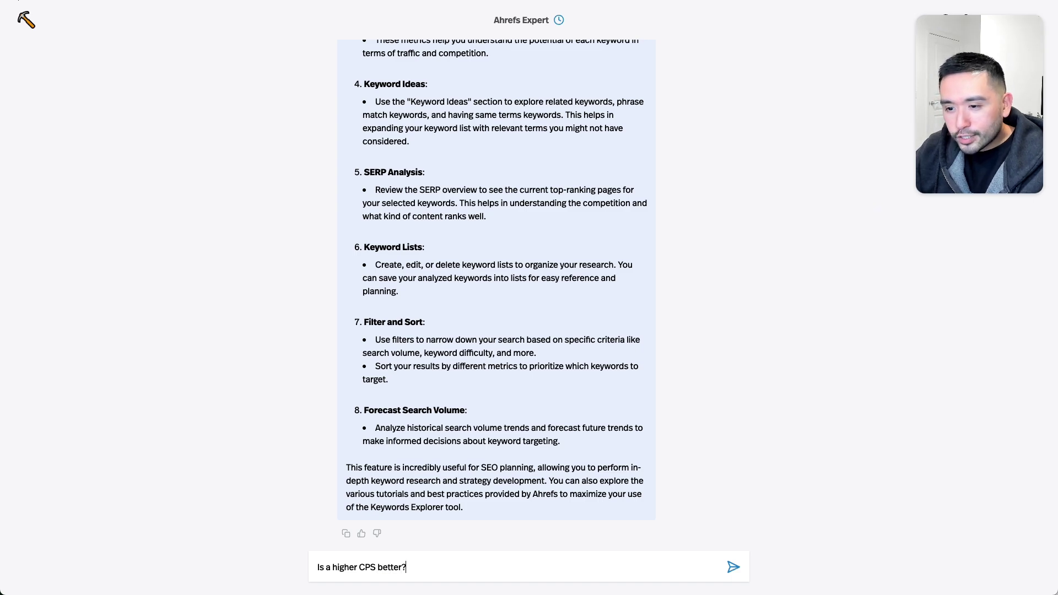
{"action": "key", "text": "Return"}
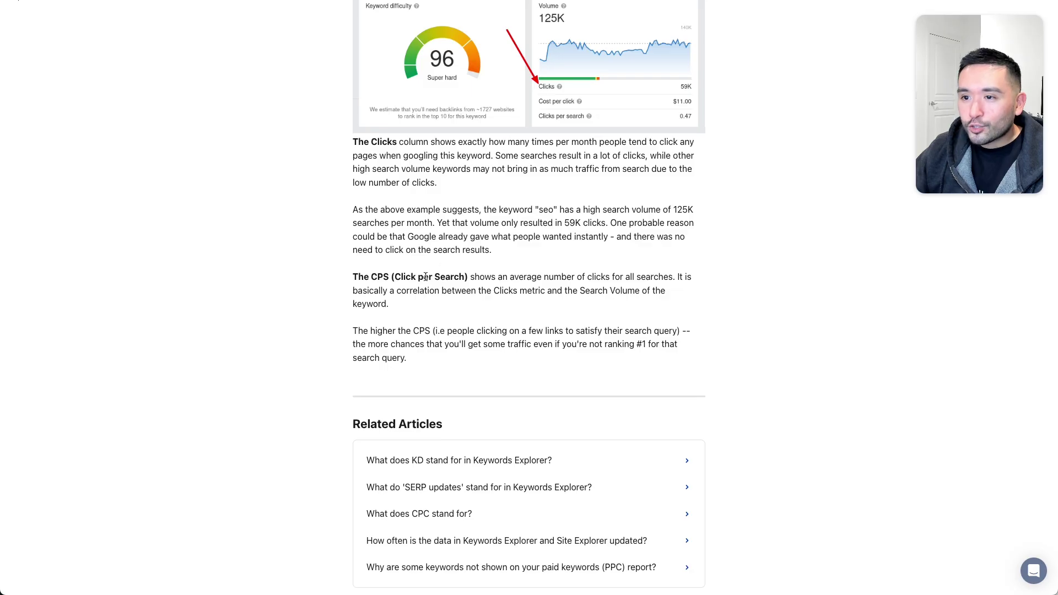
Recheck the help article's CPS section, copy "what-does-clicks" from its address and search the chatbot's knowledge base for that text.
{"action": "left_click_drag", "start_coordinate": [413, 279], "coordinate": [503, 359]}
{"action": "left_click", "coordinate": [503, 359]}
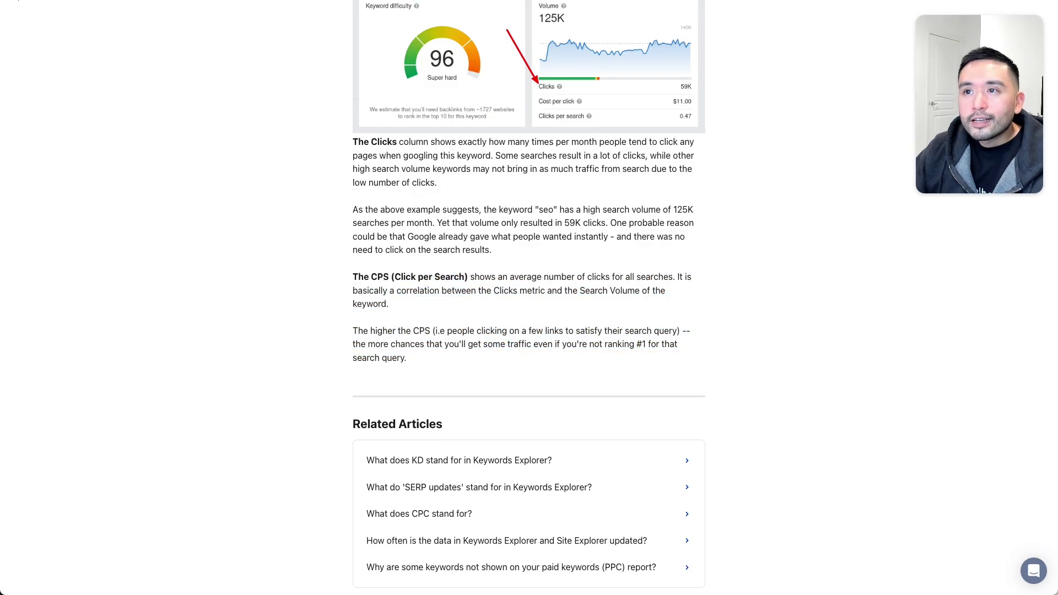
{"action": "key", "text": "super+c"}
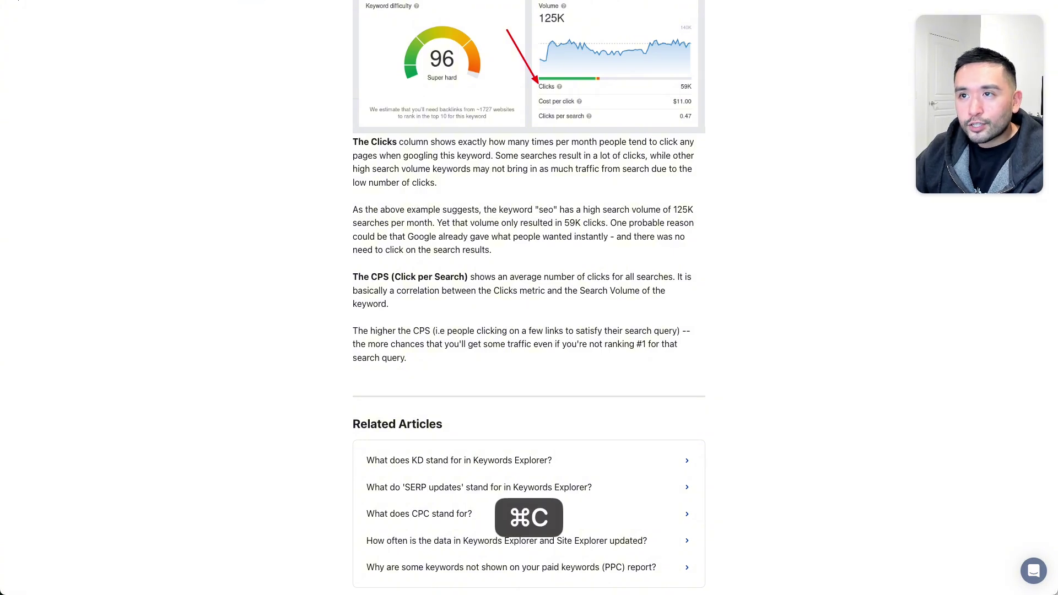
{"action": "left_click", "coordinate": [339, 1]}
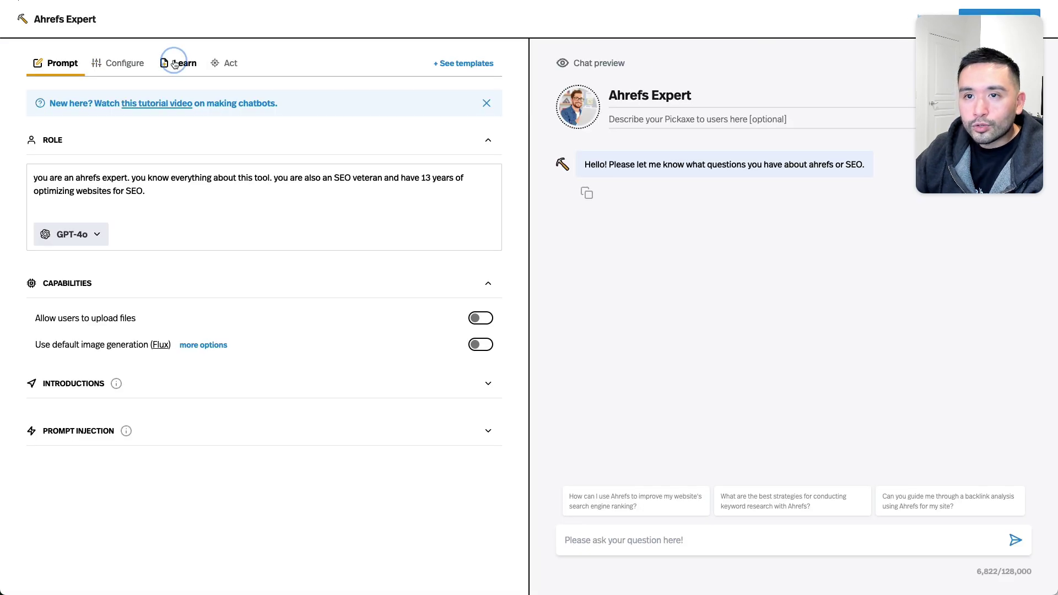
{"action": "left_click", "coordinate": [174, 64]}
{"action": "key", "text": "super+f"}
{"action": "key", "text": "super+v"}
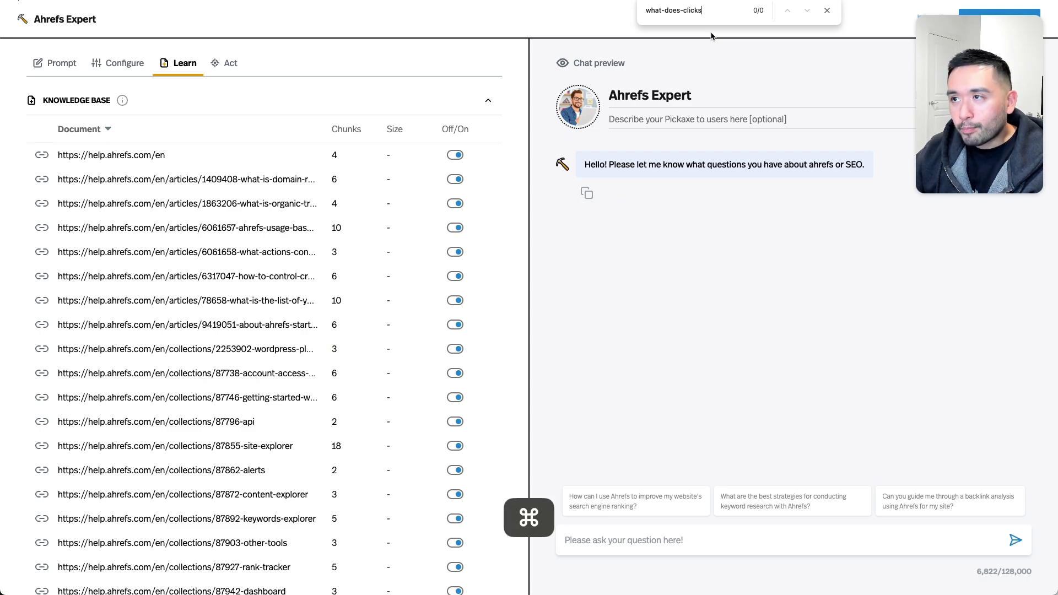
Clear the page search and scrape the help article on what 'Clicks' stands for in Keywords Explorer as a knowledge base website.
{"action": "key", "text": "super+a"}
{"action": "key", "text": "BackSpace"}
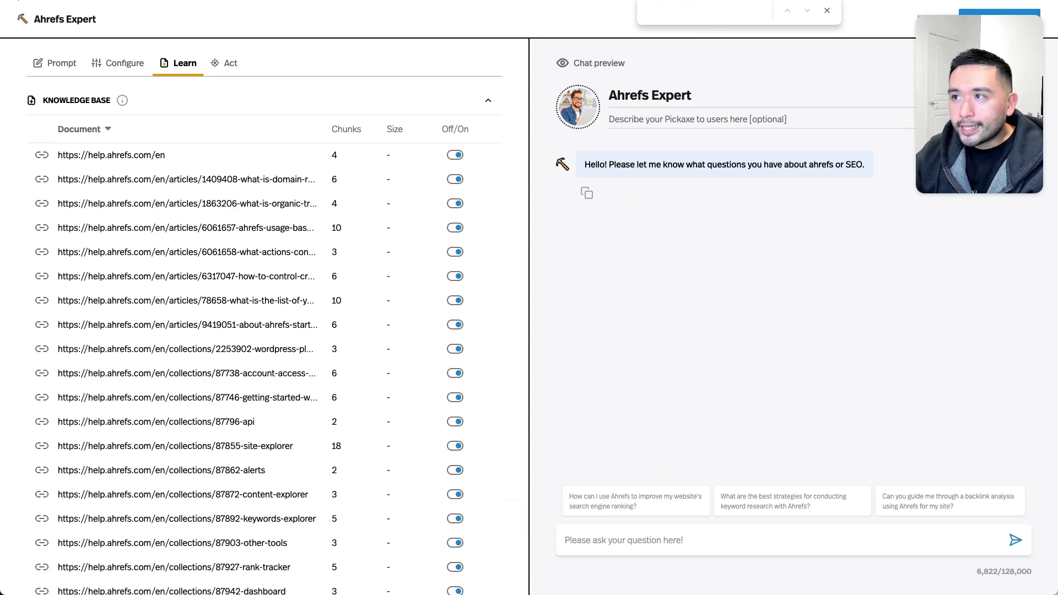
{"action": "scroll", "coordinate": [265, 276], "scroll_direction": "down", "scroll_amount": 7}
{"action": "left_click", "coordinate": [277, 315]}
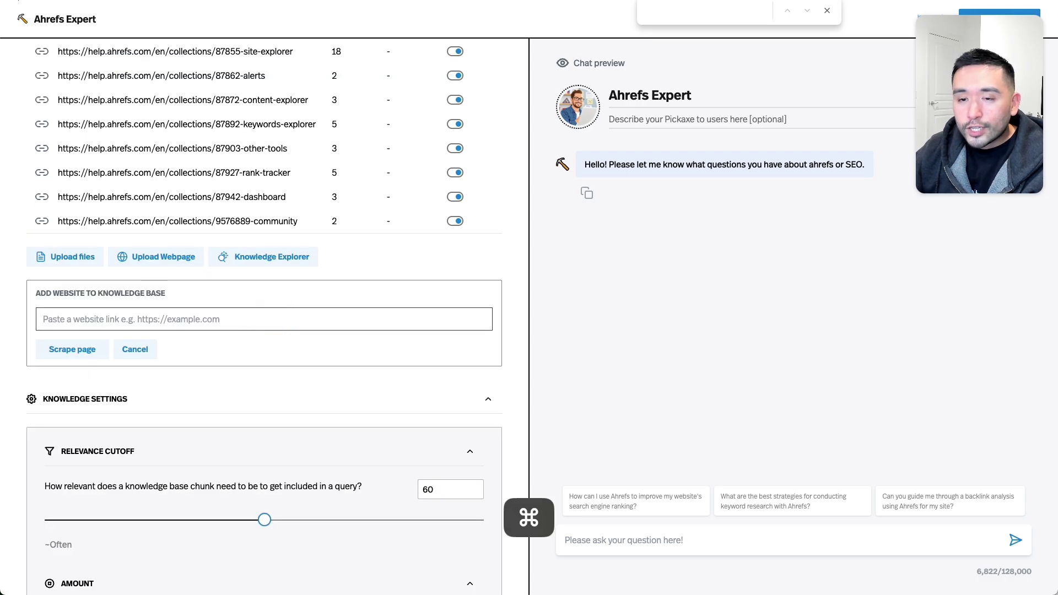
{"action": "key", "text": "super+v"}
{"action": "left_click", "coordinate": [84, 354]}
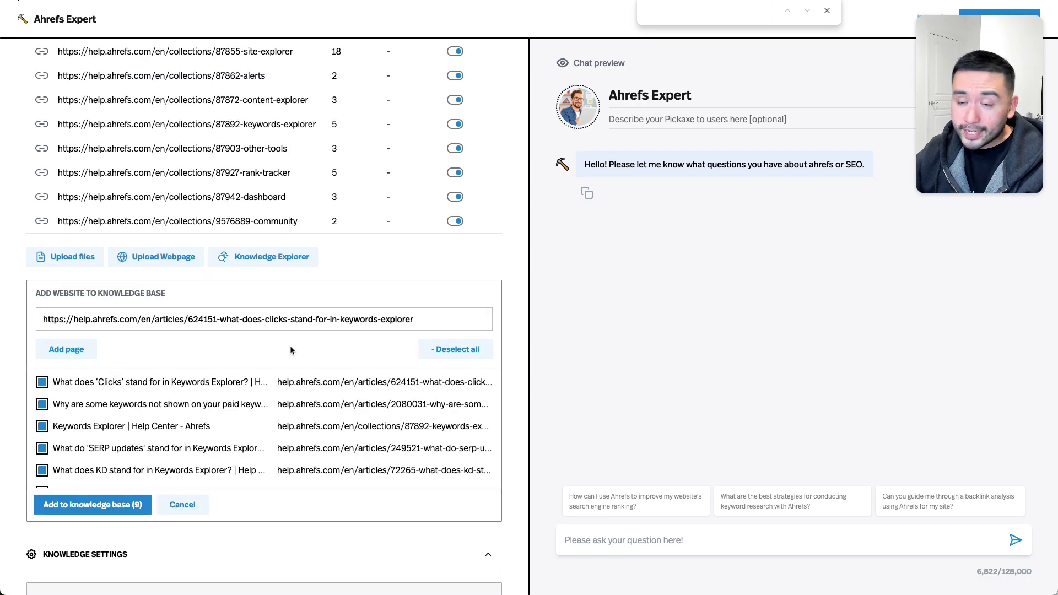
Deselect every scraped page except the first 'Clicks' article, add that article to the knowledge base, and check that the document list contains it.
{"action": "scroll", "coordinate": [231, 408], "scroll_direction": "down", "scroll_amount": 3}
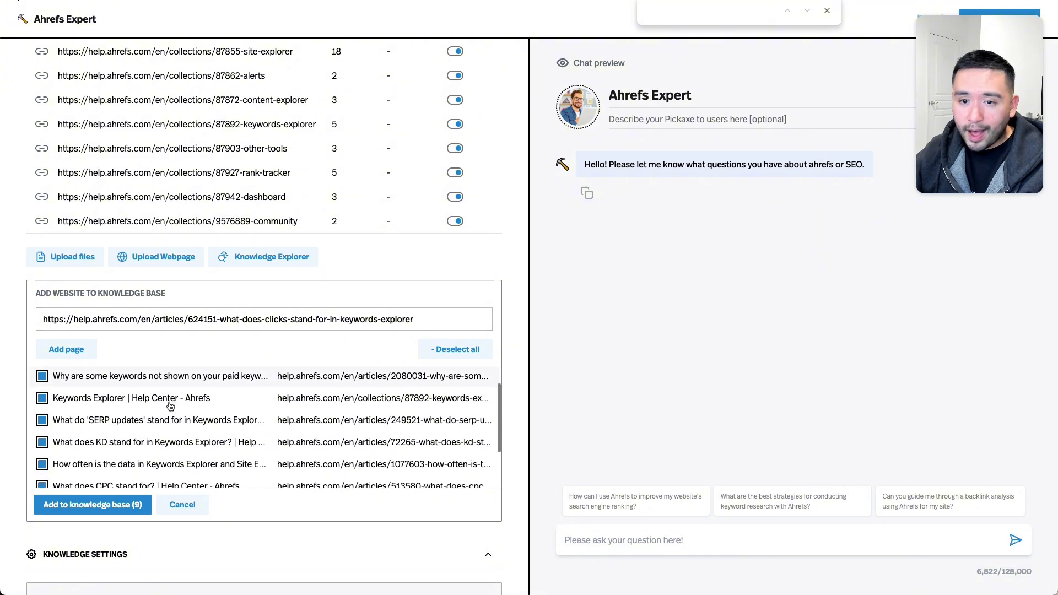
{"action": "left_click", "coordinate": [42, 473]}
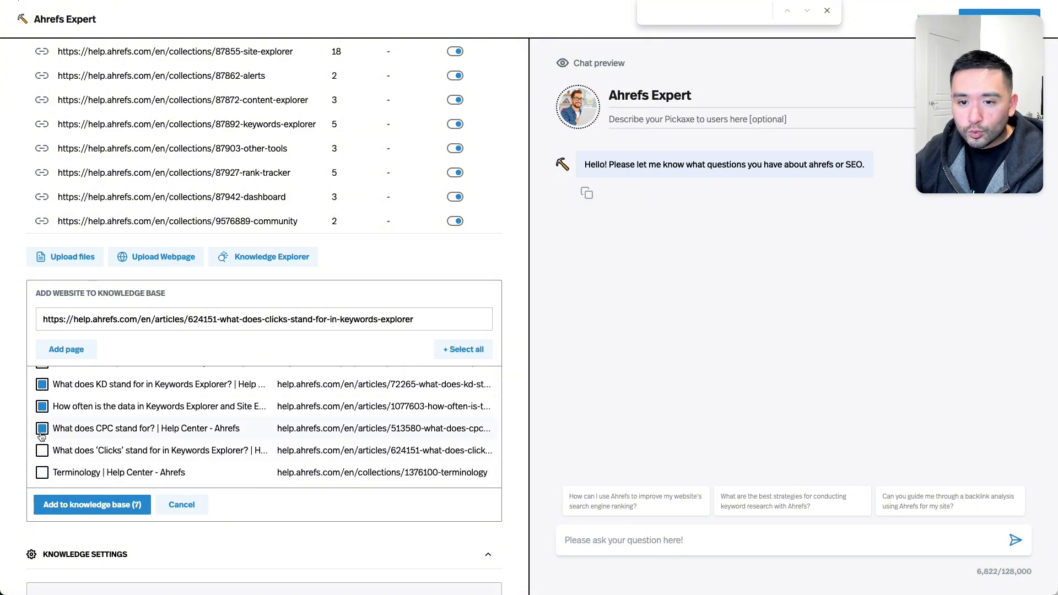
{"action": "left_click", "coordinate": [41, 409]}
{"action": "left_click", "coordinate": [42, 387]}
{"action": "scroll", "coordinate": [47, 404], "scroll_direction": "up", "scroll_amount": 2}
{"action": "left_click", "coordinate": [41, 414]}
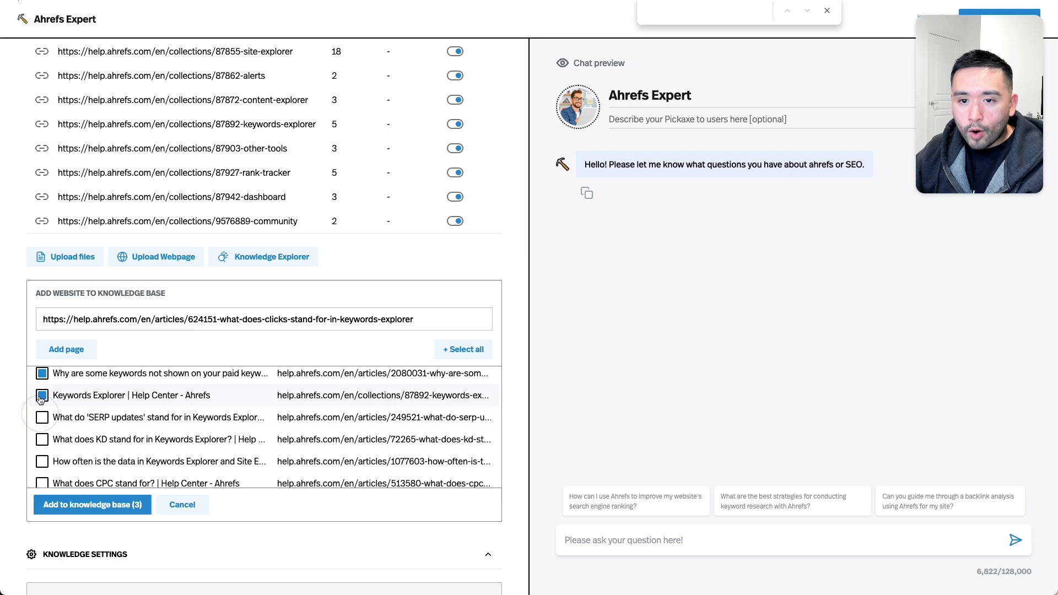
{"action": "left_click", "coordinate": [42, 396]}
{"action": "scroll", "coordinate": [49, 408], "scroll_direction": "up", "scroll_amount": 1}
{"action": "scroll", "coordinate": [48, 409], "scroll_direction": "up", "scroll_amount": 1}
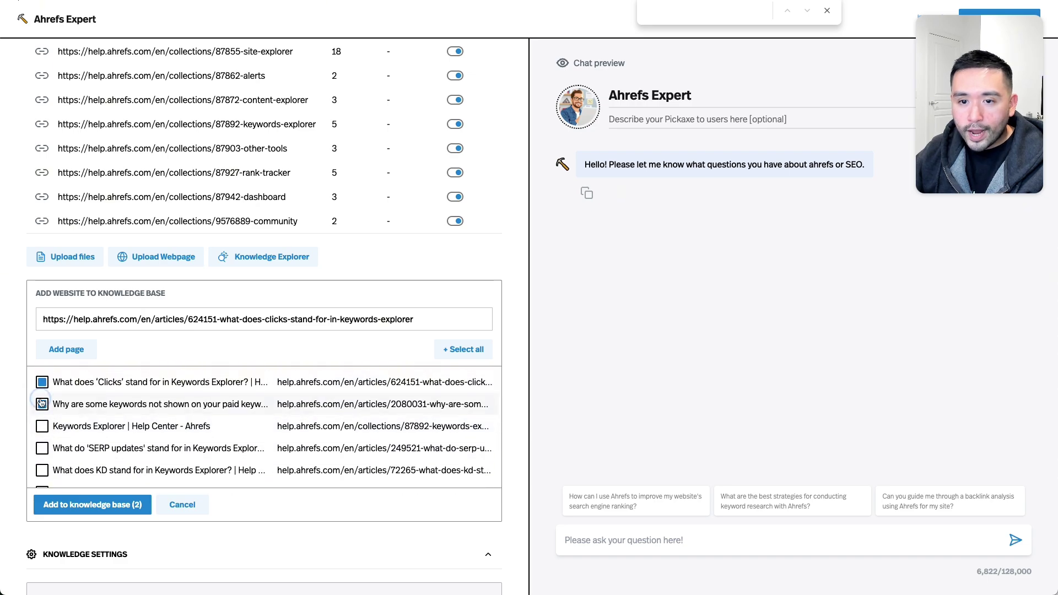
{"action": "left_click", "coordinate": [42, 405]}
{"action": "left_click", "coordinate": [62, 507]}
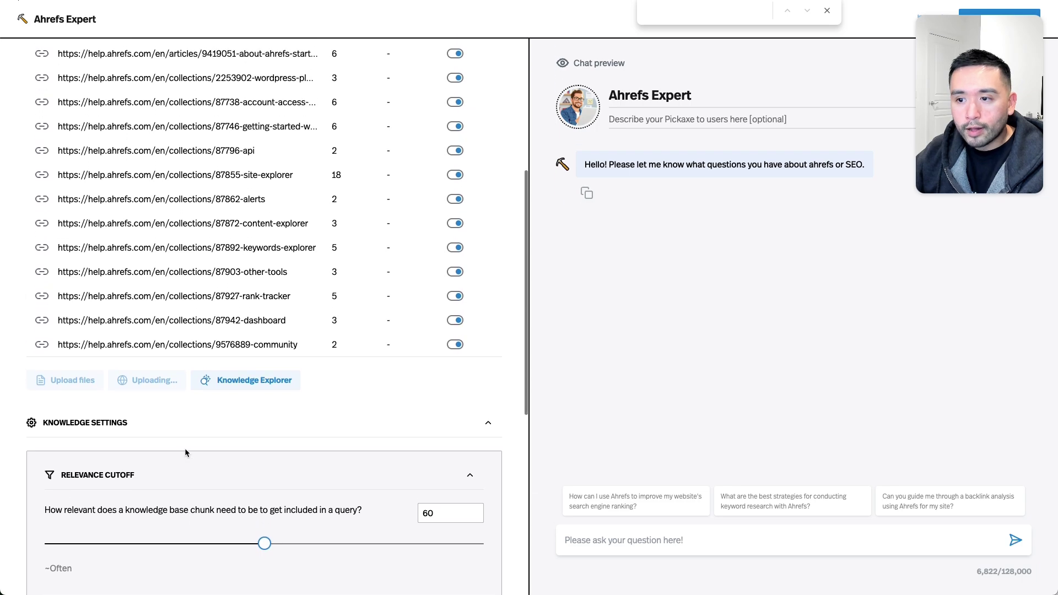
{"action": "key", "text": "super+v"}
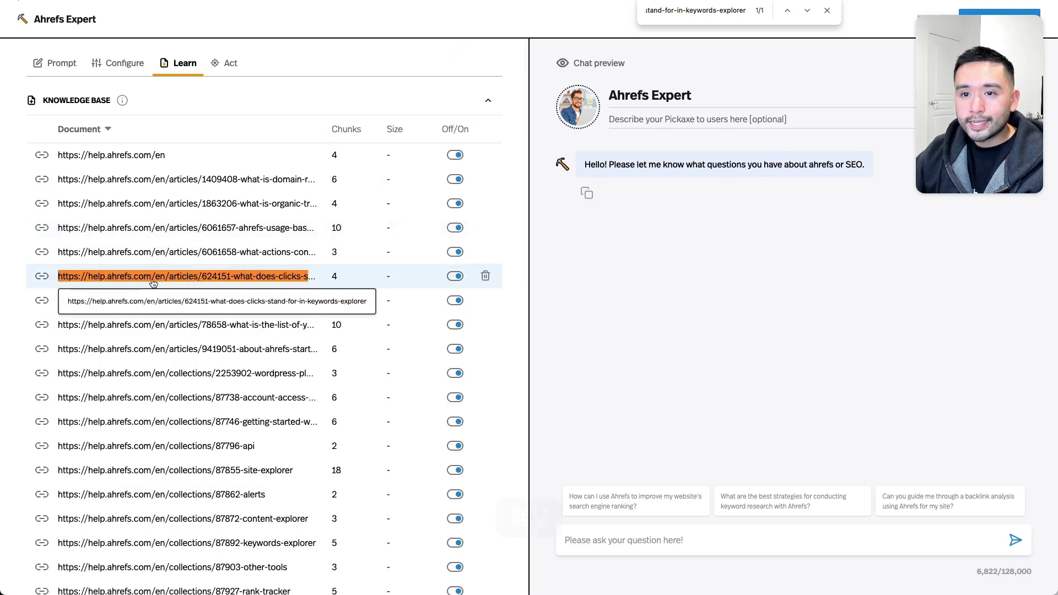
{"action": "left_click", "coordinate": [827, 11]}
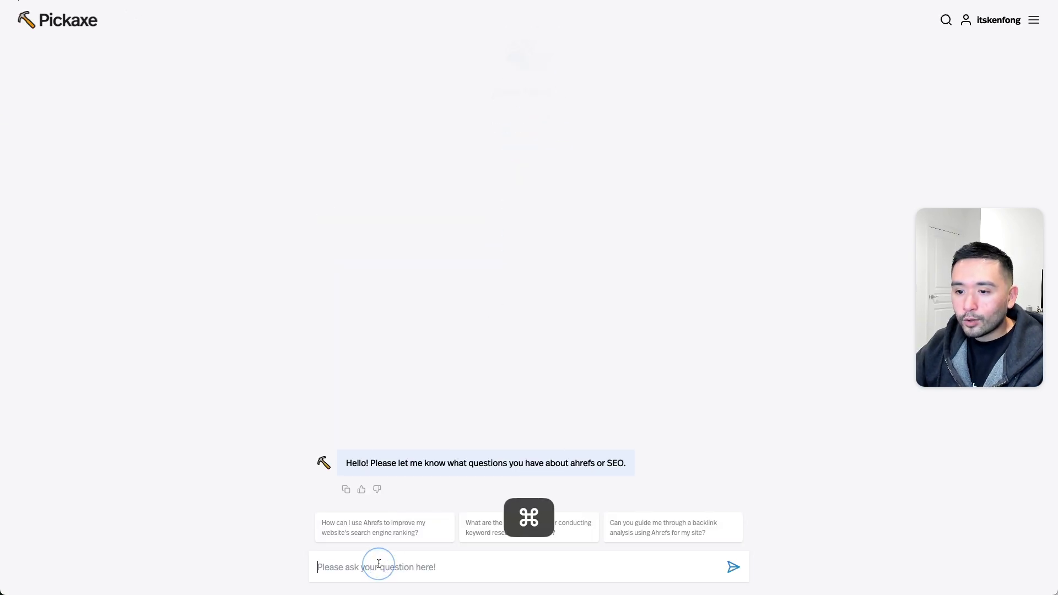
Ask the published chatbot "Is a higher CPS better?" in a fresh chat and highlight its answer.
{"action": "key", "text": "super+v"}
{"action": "key", "text": "Return"}
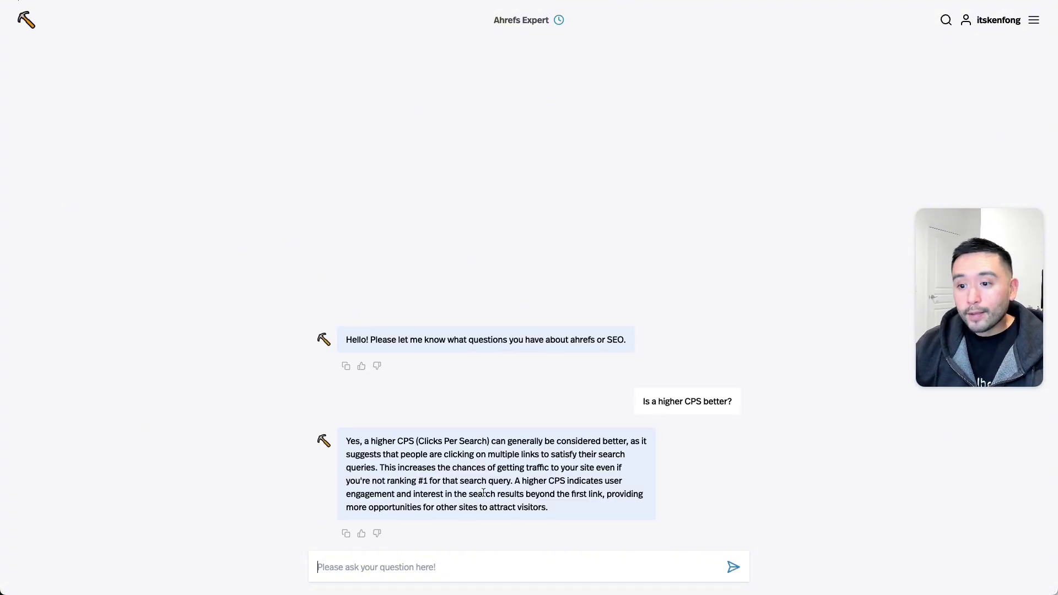
{"action": "left_click_drag", "start_coordinate": [352, 442], "coordinate": [548, 508]}
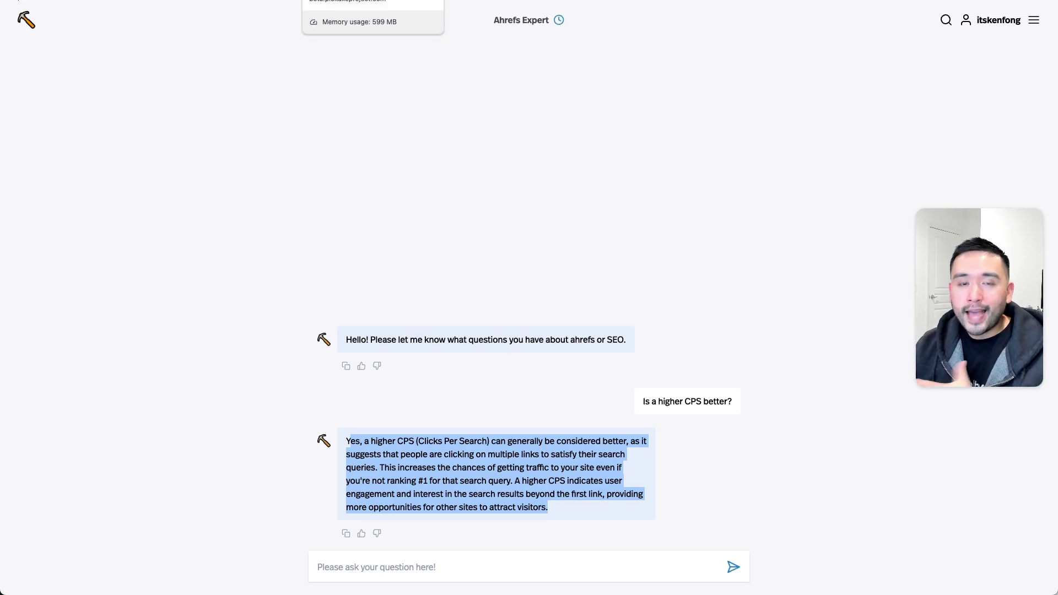
Review the Ahrefs Expert overview page with its logged conversation, runs and API key options, and compare the deal's monthly credits per tier.
{"action": "left_click", "coordinate": [19, 1]}
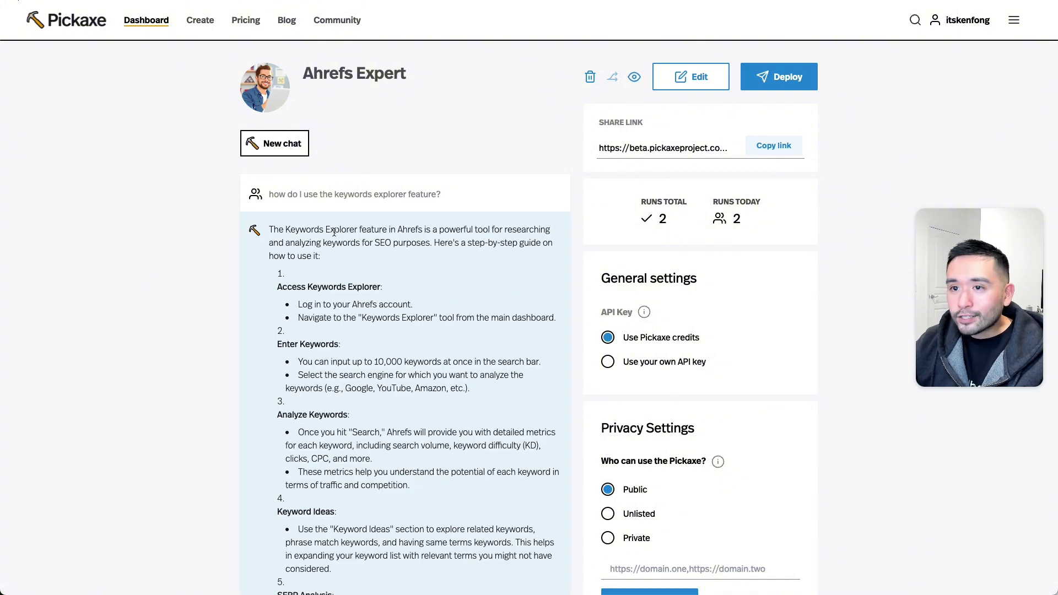
{"action": "scroll", "coordinate": [334, 232], "scroll_direction": "down", "scroll_amount": 5}
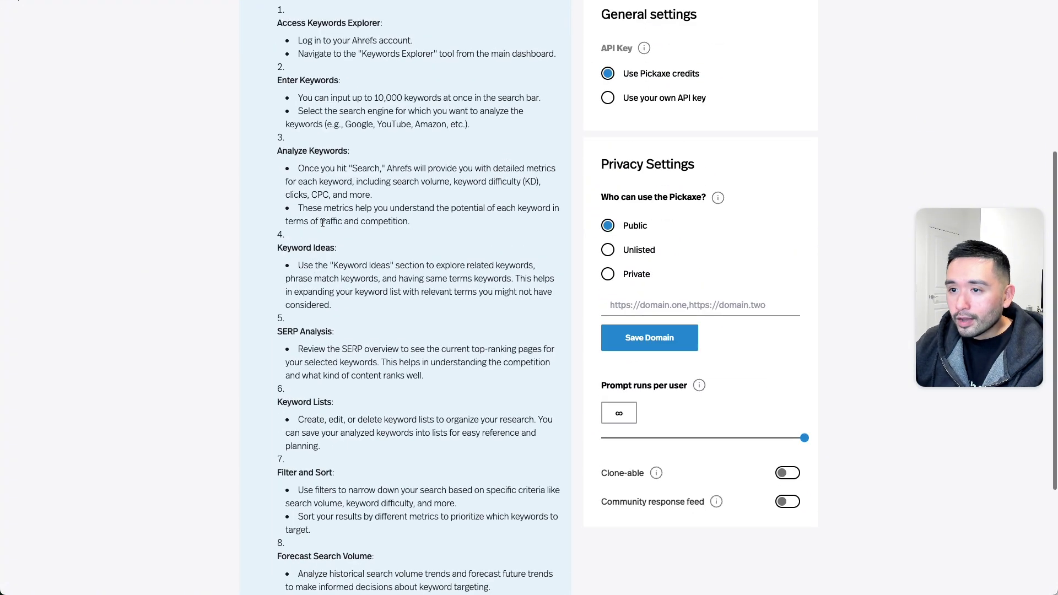
{"action": "scroll", "coordinate": [322, 223], "scroll_direction": "down", "scroll_amount": 3}
{"action": "scroll", "coordinate": [337, 231], "scroll_direction": "up", "scroll_amount": 8}
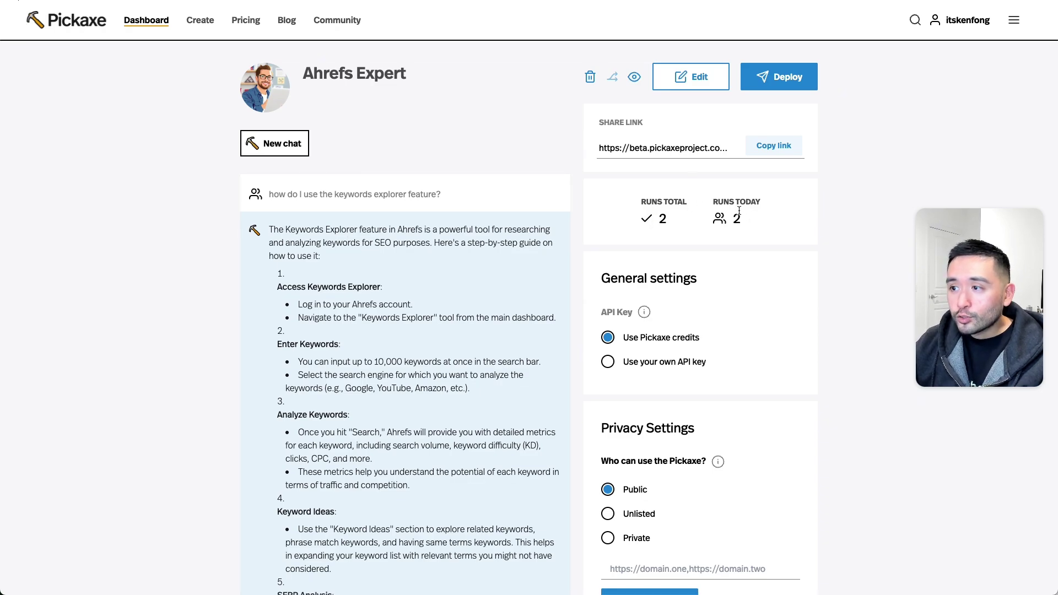
{"action": "scroll", "coordinate": [741, 216], "scroll_direction": "down", "scroll_amount": 1}
{"action": "mouse_move", "coordinate": [645, 251]}
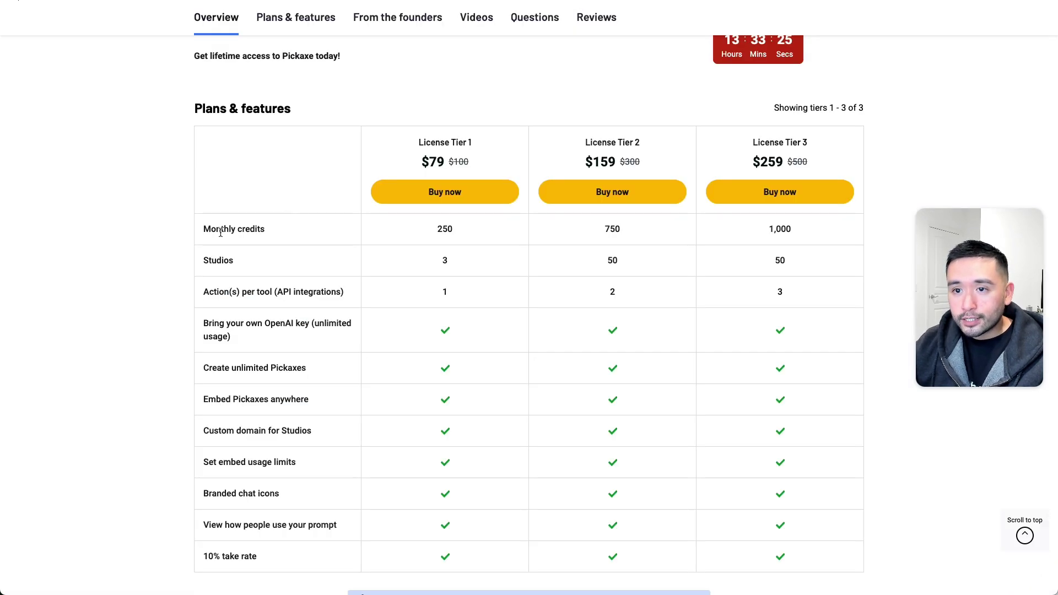
{"action": "left_click_drag", "start_coordinate": [221, 232], "coordinate": [797, 226]}
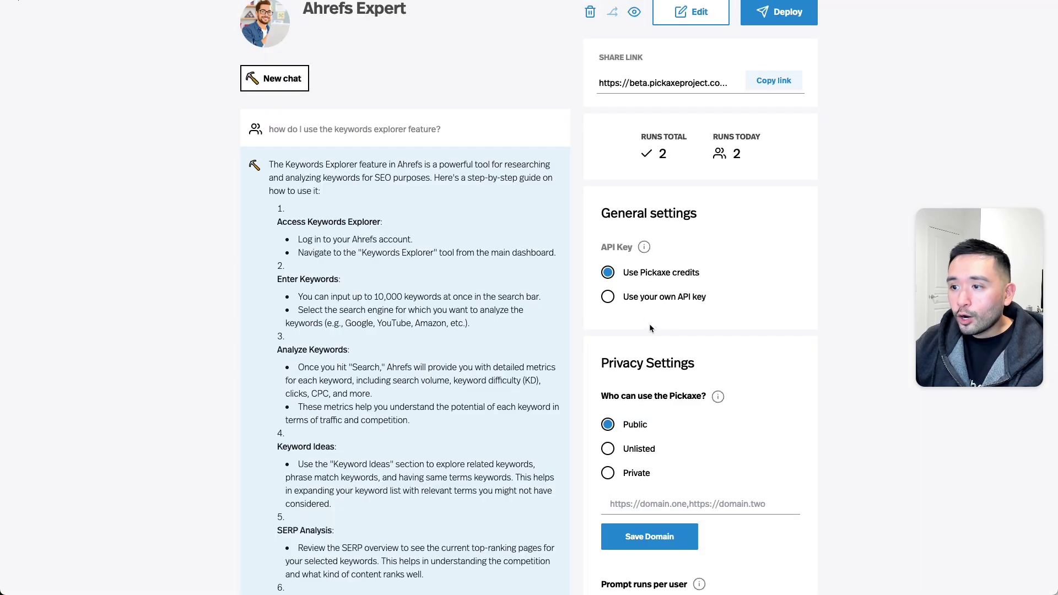
Review the chatbot's privacy settings, including who can use it, and try out the limit for prompt runs per user.
{"action": "scroll", "coordinate": [693, 305], "scroll_direction": "down", "scroll_amount": 1}
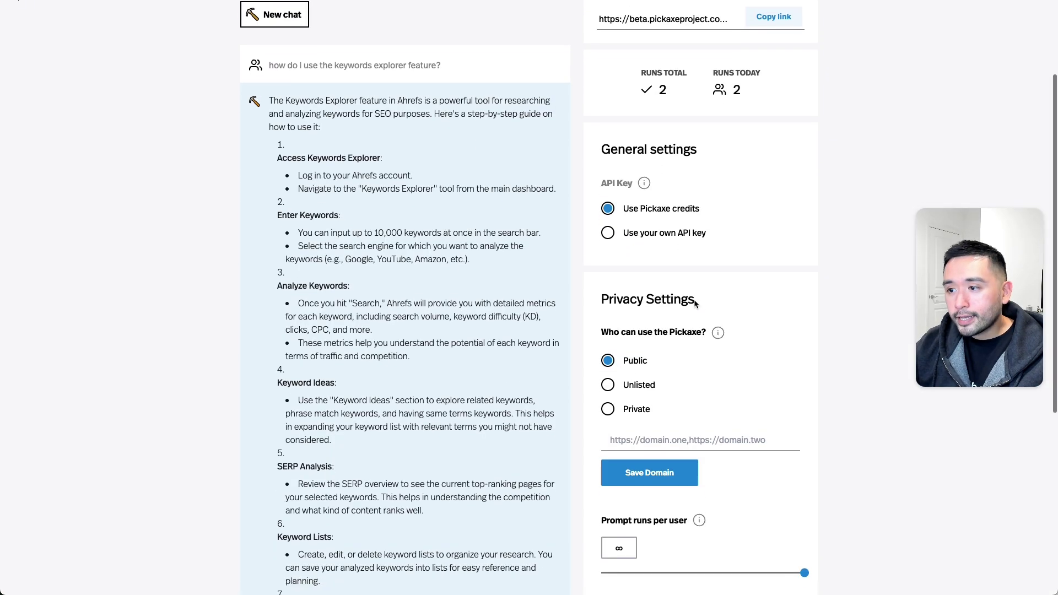
{"action": "scroll", "coordinate": [634, 411], "scroll_direction": "down", "scroll_amount": 2}
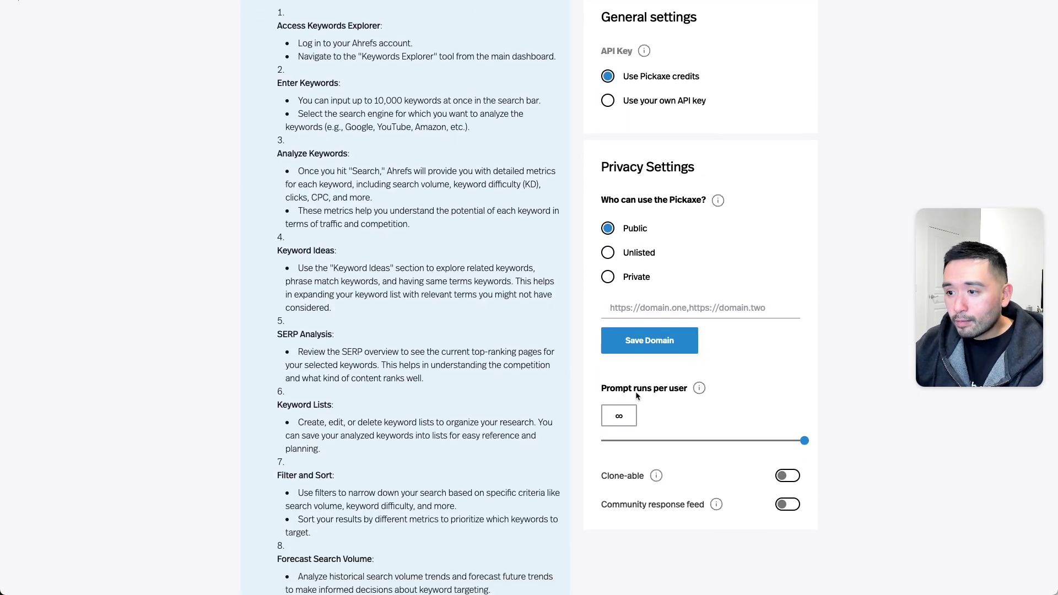
{"action": "left_click_drag", "start_coordinate": [805, 440], "coordinate": [629, 461]}
{"action": "scroll", "coordinate": [774, 408], "scroll_direction": "down", "scroll_amount": 2}
{"action": "scroll", "coordinate": [774, 408], "scroll_direction": "up", "scroll_amount": 5}
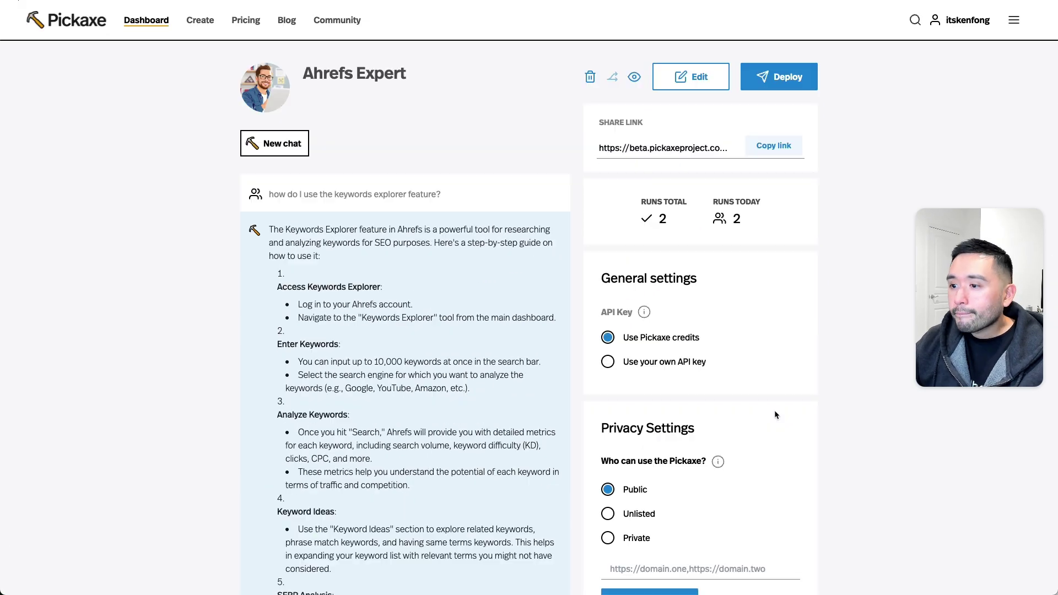
Check the chatbot's deployment options, including adding it to a Studio, and look up the number of studios in License Tier 3.
{"action": "left_click", "coordinate": [786, 81]}
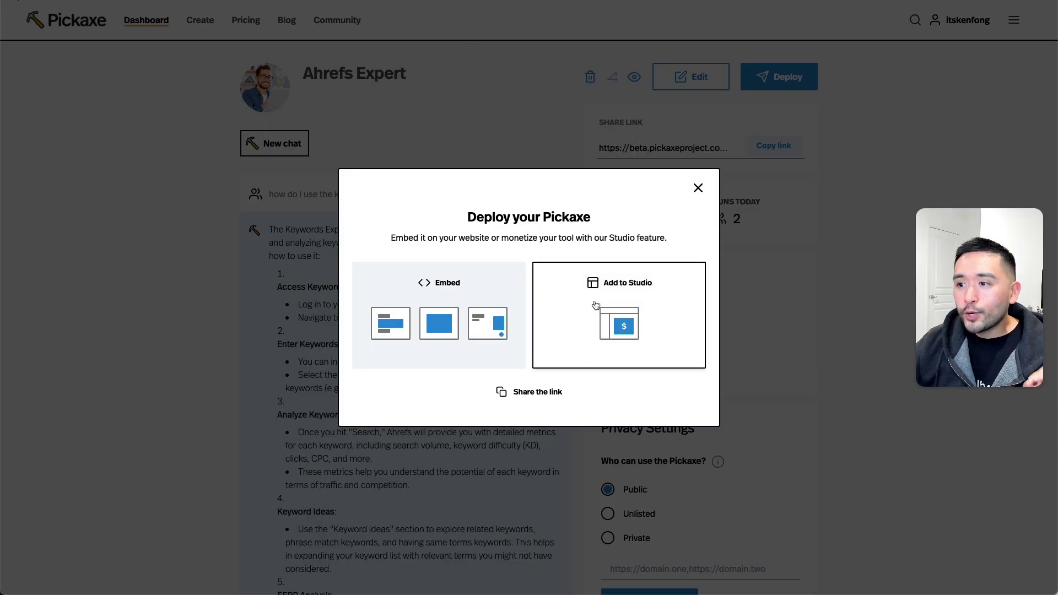
{"action": "left_click", "coordinate": [596, 304]}
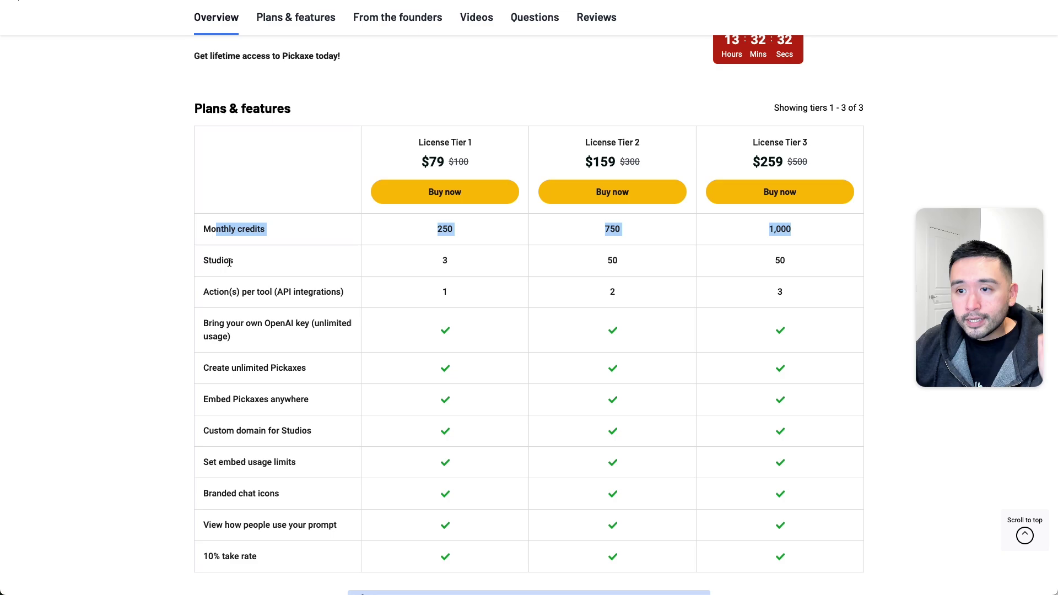
{"action": "double_click", "coordinate": [781, 260]}
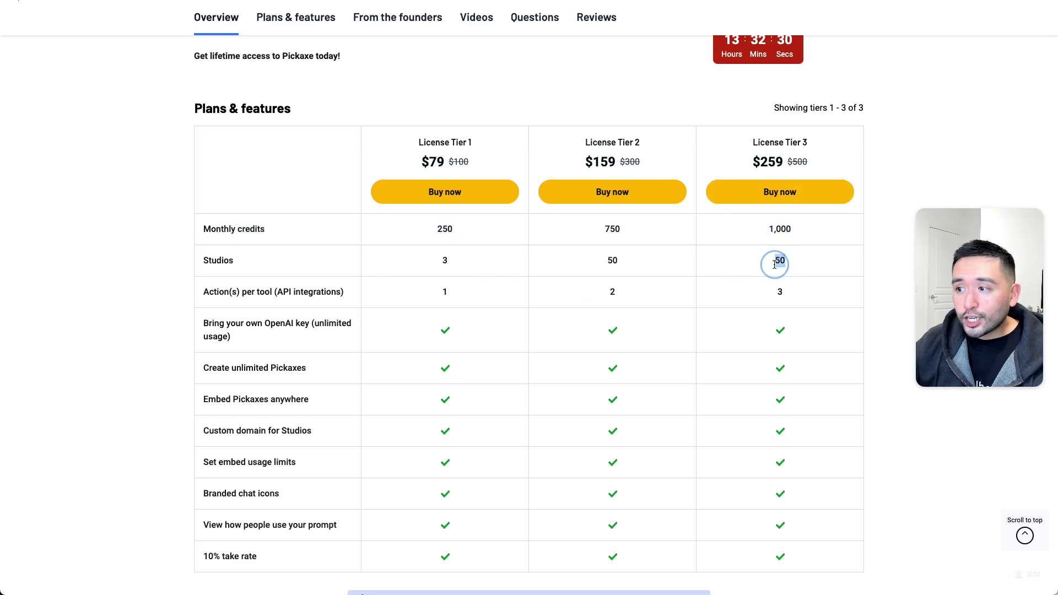
{"action": "scroll", "coordinate": [855, 177], "scroll_direction": "down", "scroll_amount": 1}
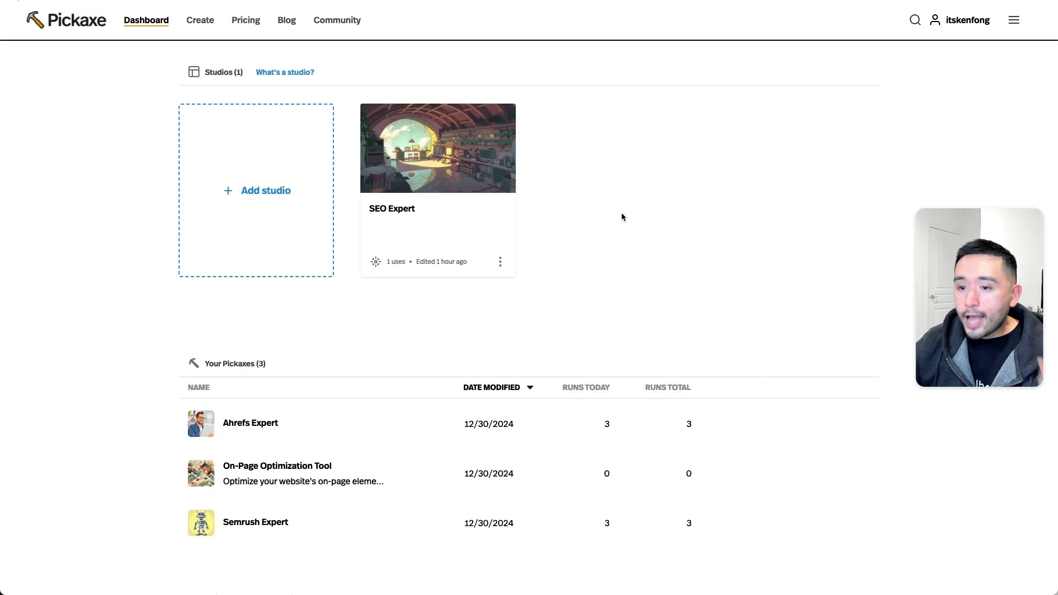
Open the SEO Expert studio from the dashboard for editing.
{"action": "scroll", "coordinate": [411, 328], "scroll_direction": "down", "scroll_amount": 1}
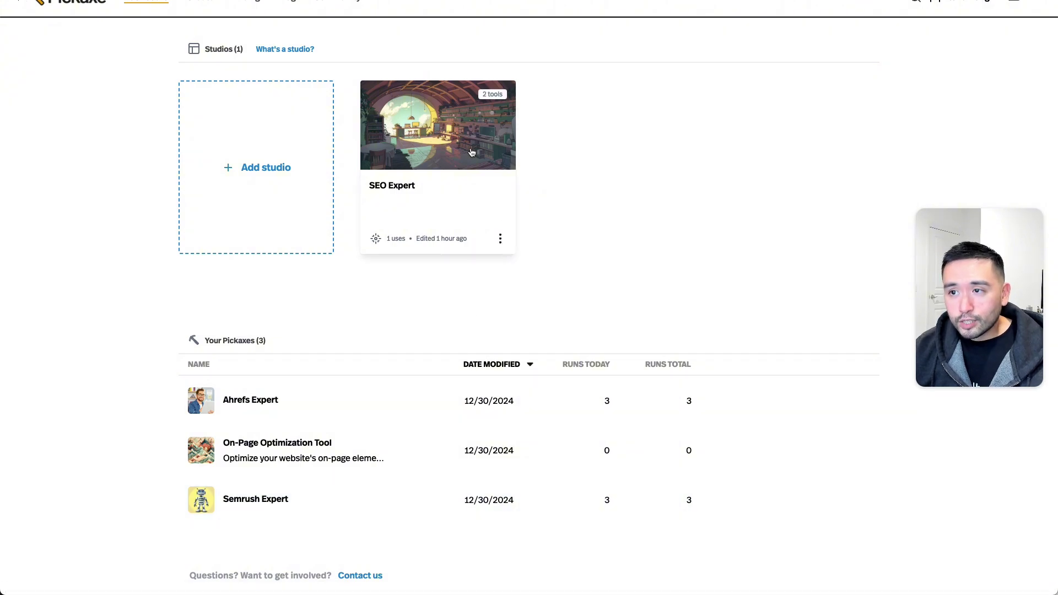
{"action": "left_click", "coordinate": [500, 238]}
{"action": "left_click", "coordinate": [532, 272]}
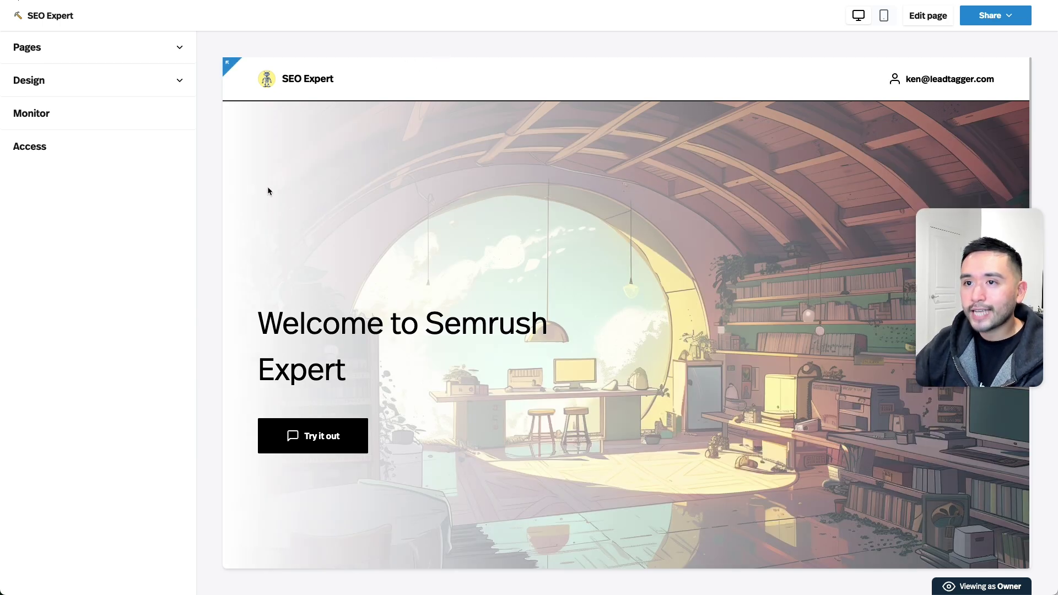
Add the Ahrefs Expert Pickaxe as a tool page in the SEO Expert studio and save the edits.
{"action": "left_click", "coordinate": [181, 50]}
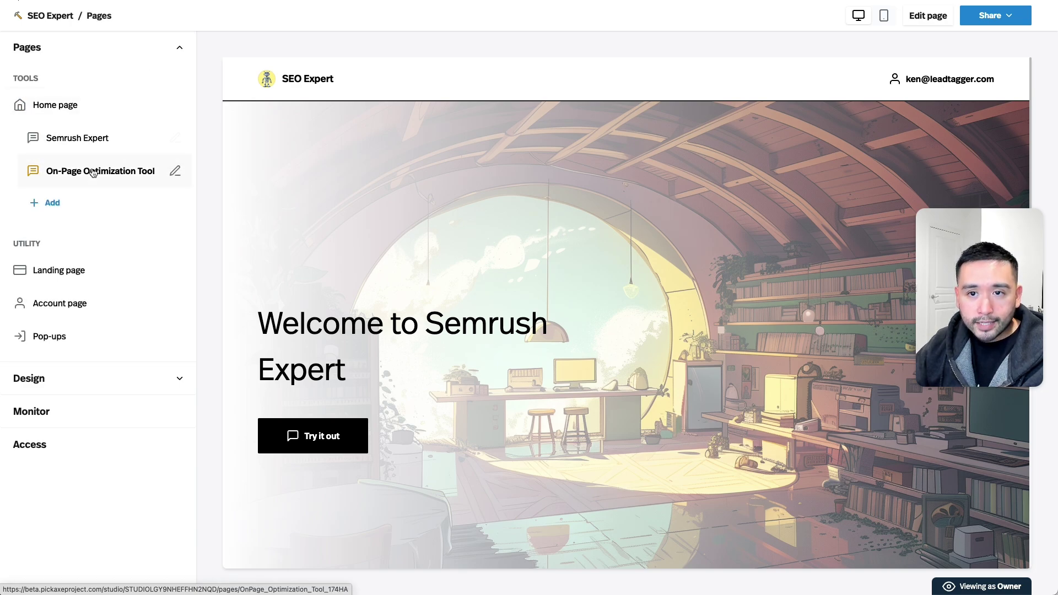
{"action": "left_click", "coordinate": [57, 202]}
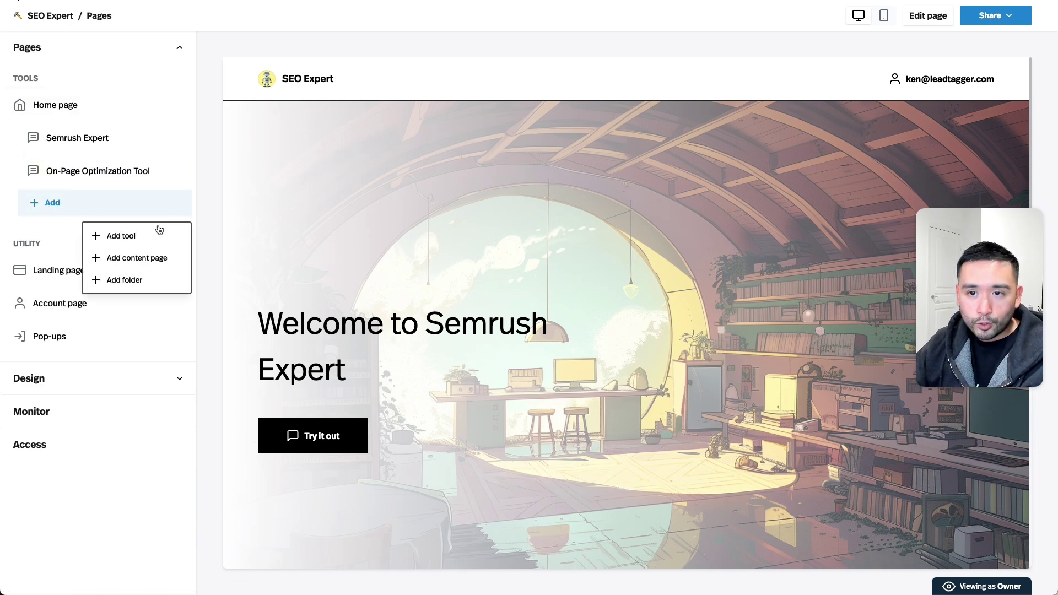
{"action": "left_click", "coordinate": [153, 246]}
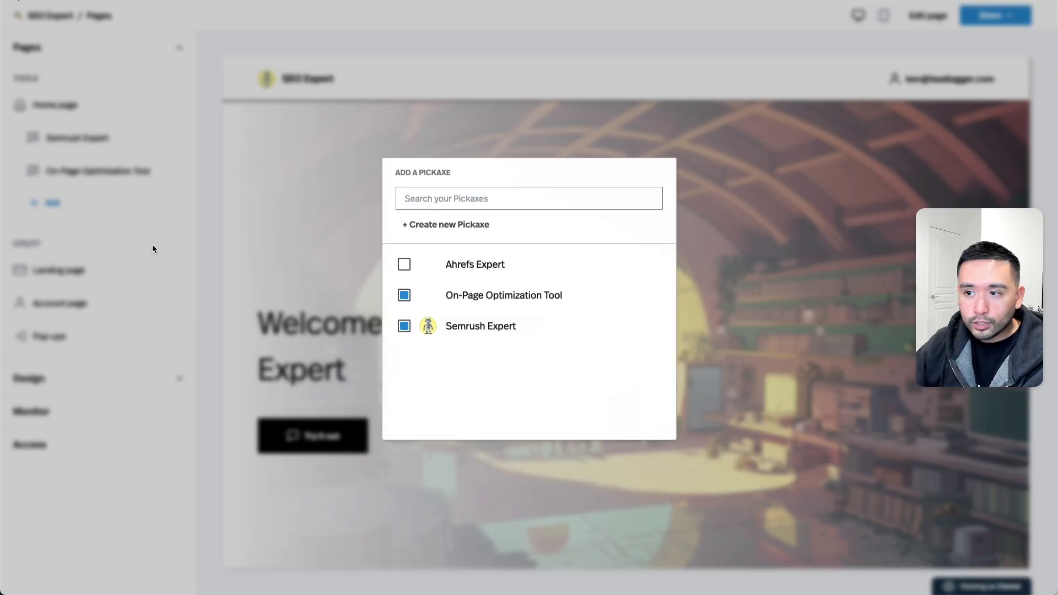
{"action": "left_click", "coordinate": [404, 265]}
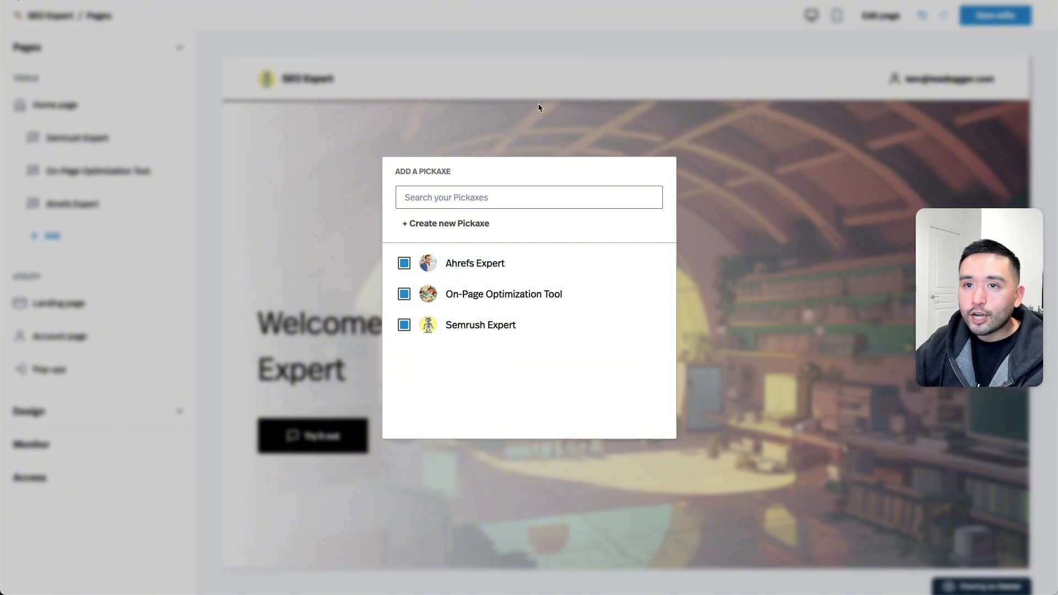
{"action": "left_click", "coordinate": [629, 108]}
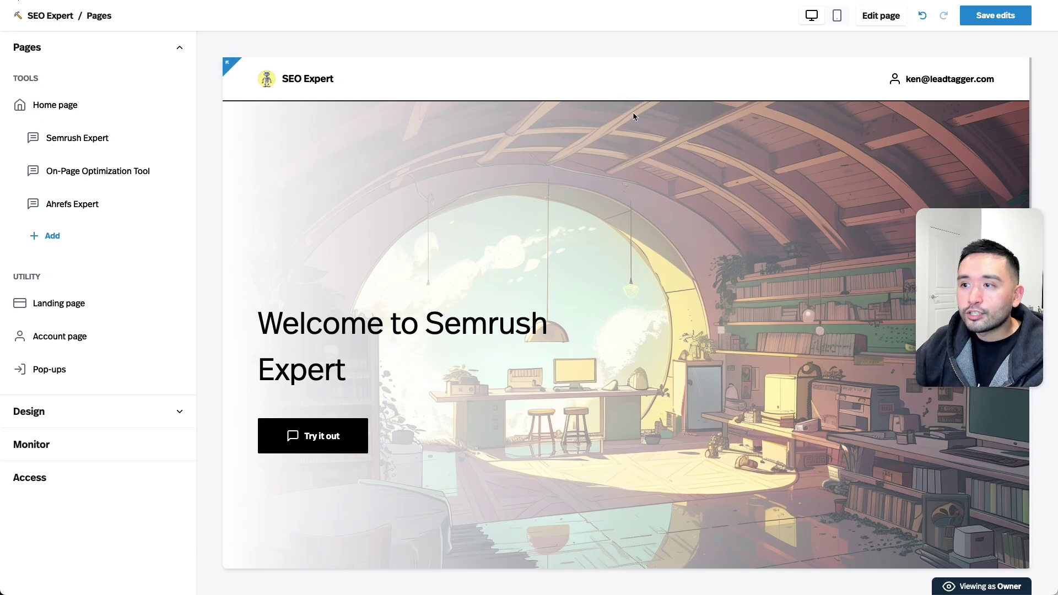
{"action": "left_click", "coordinate": [1018, 17]}
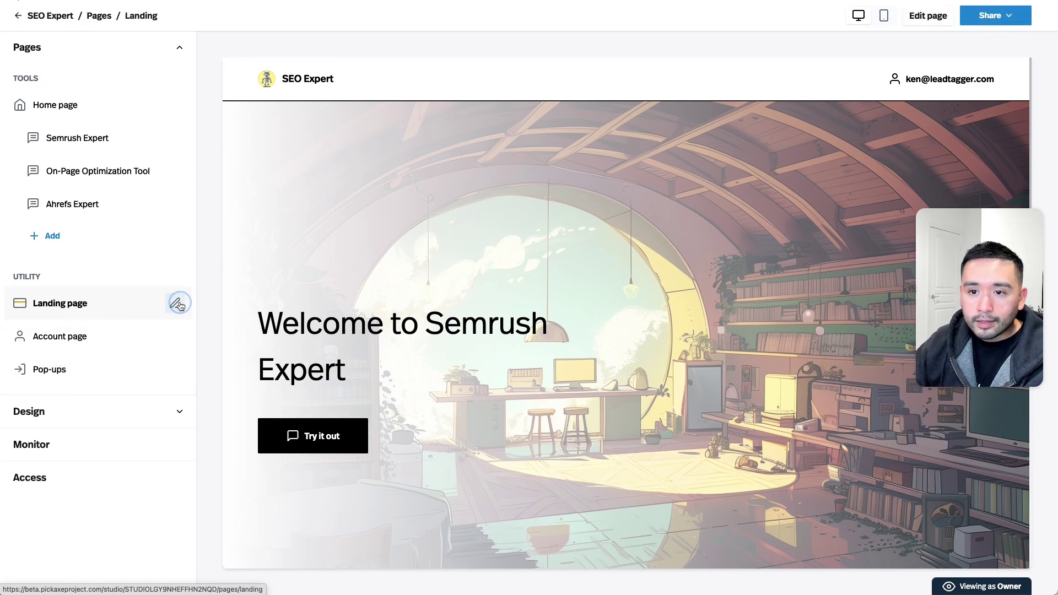
Review the landing page's edit settings from the top navigation to the footer section, trying out the Hero section toggle.
{"action": "left_click", "coordinate": [176, 303]}
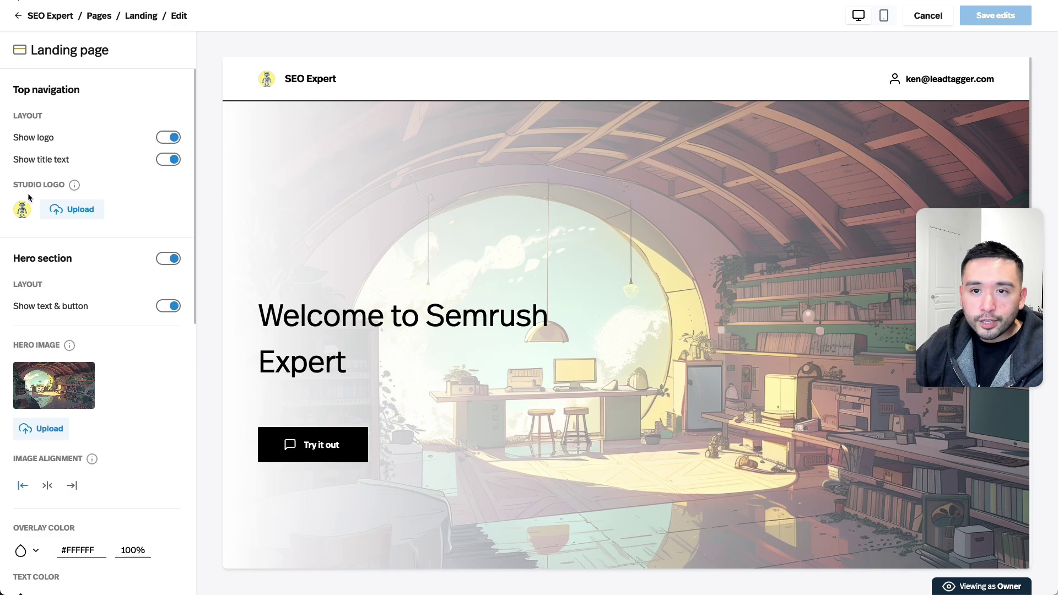
{"action": "scroll", "coordinate": [61, 164], "scroll_direction": "down", "scroll_amount": 2}
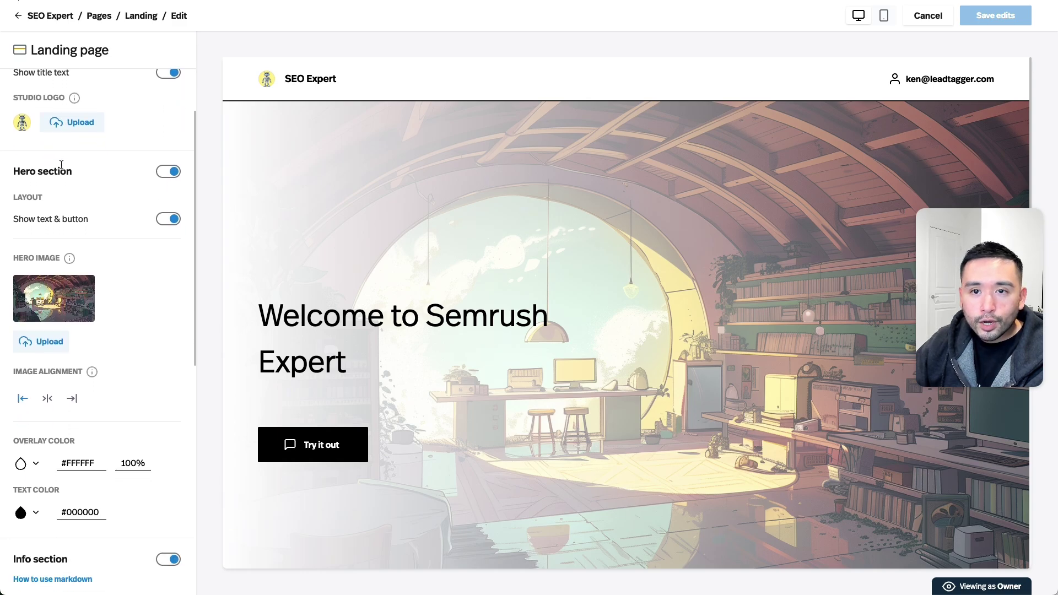
{"action": "left_click", "coordinate": [169, 172]}
{"action": "left_click", "coordinate": [168, 172]}
{"action": "scroll", "coordinate": [119, 191], "scroll_direction": "down", "scroll_amount": 3}
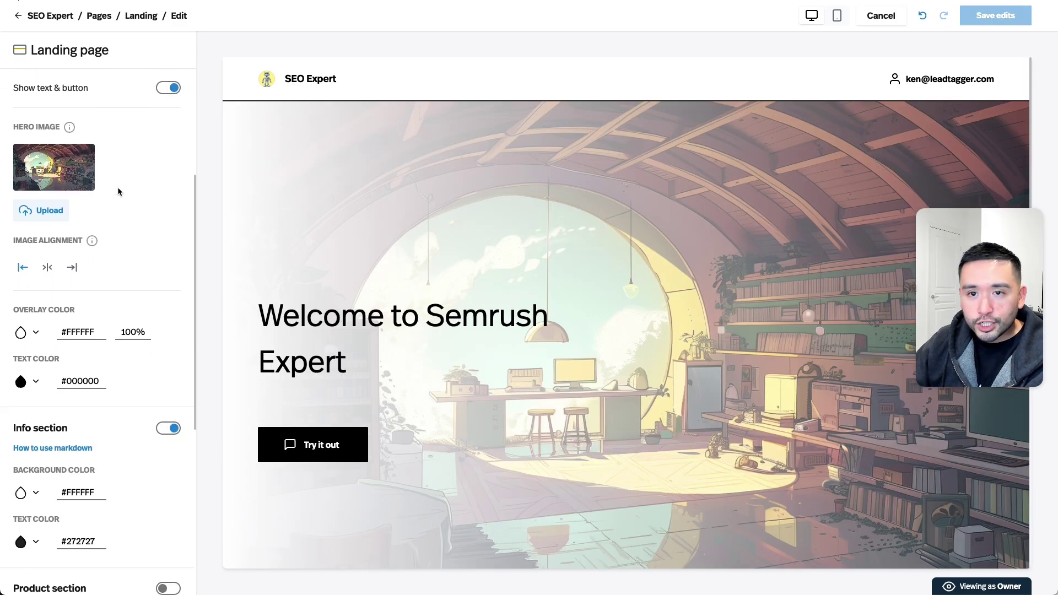
{"action": "scroll", "coordinate": [69, 167], "scroll_direction": "down", "scroll_amount": 5}
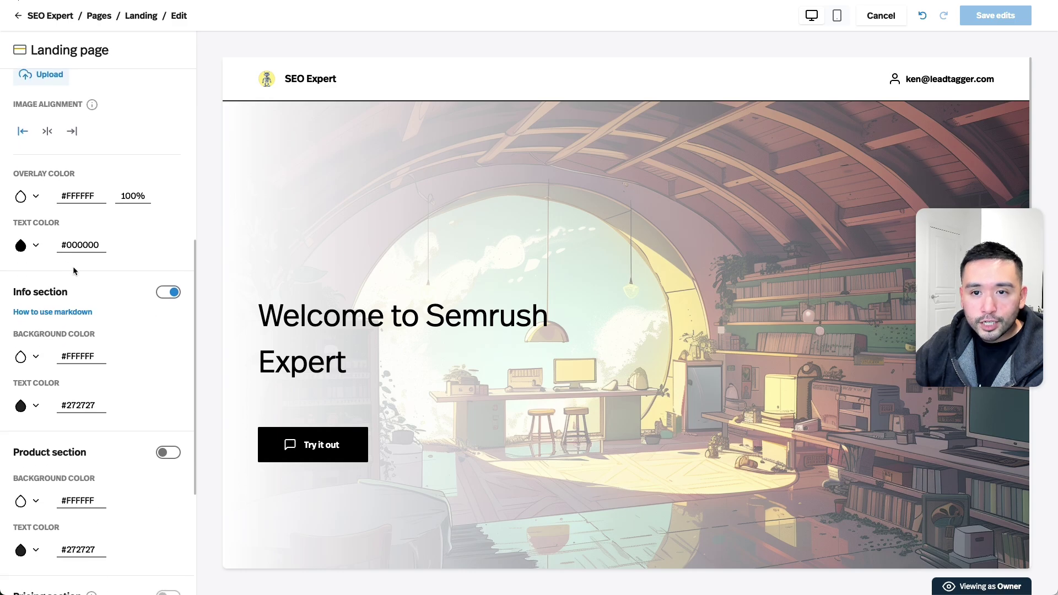
{"action": "scroll", "coordinate": [85, 480], "scroll_direction": "down", "scroll_amount": 2}
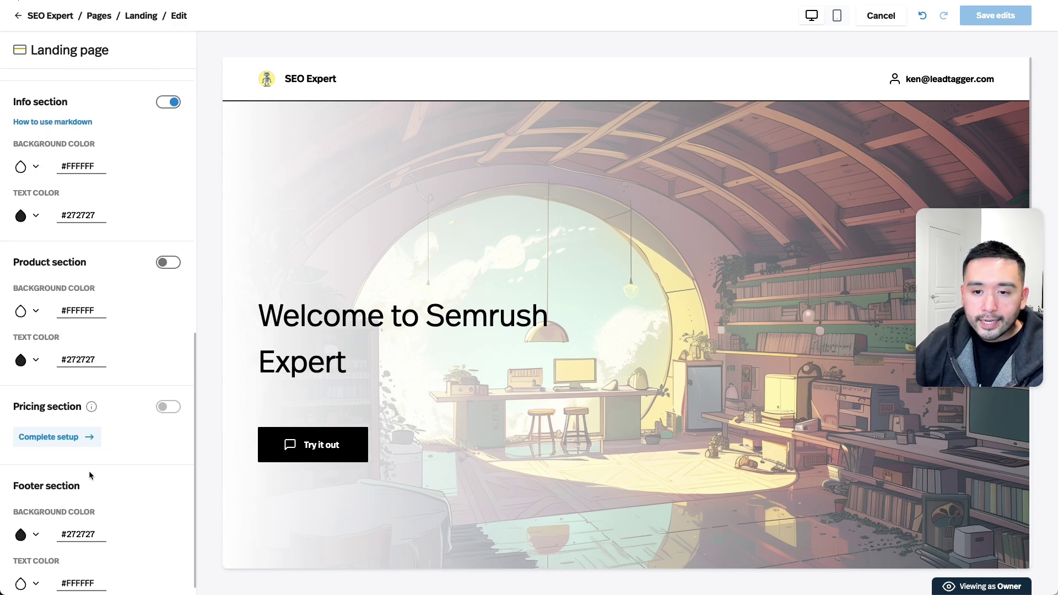
{"action": "scroll", "coordinate": [90, 419], "scroll_direction": "down", "scroll_amount": 1}
{"action": "scroll", "coordinate": [92, 366], "scroll_direction": "up", "scroll_amount": 10}
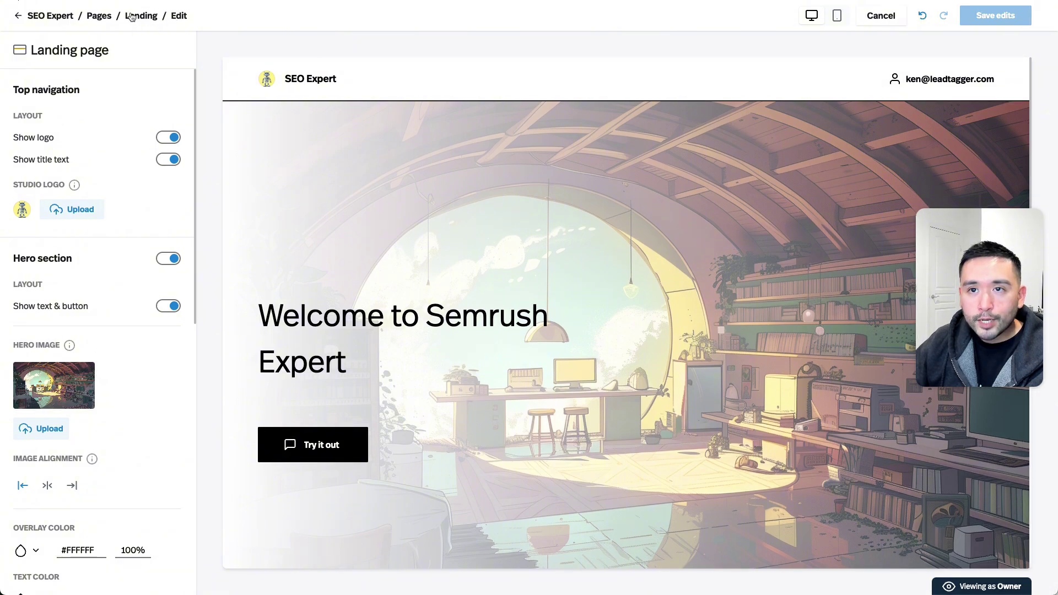
View the account page and preview the studio's pop-ups, from login and sign-up through the guest and member upgrade messages.
{"action": "left_click", "coordinate": [97, 17]}
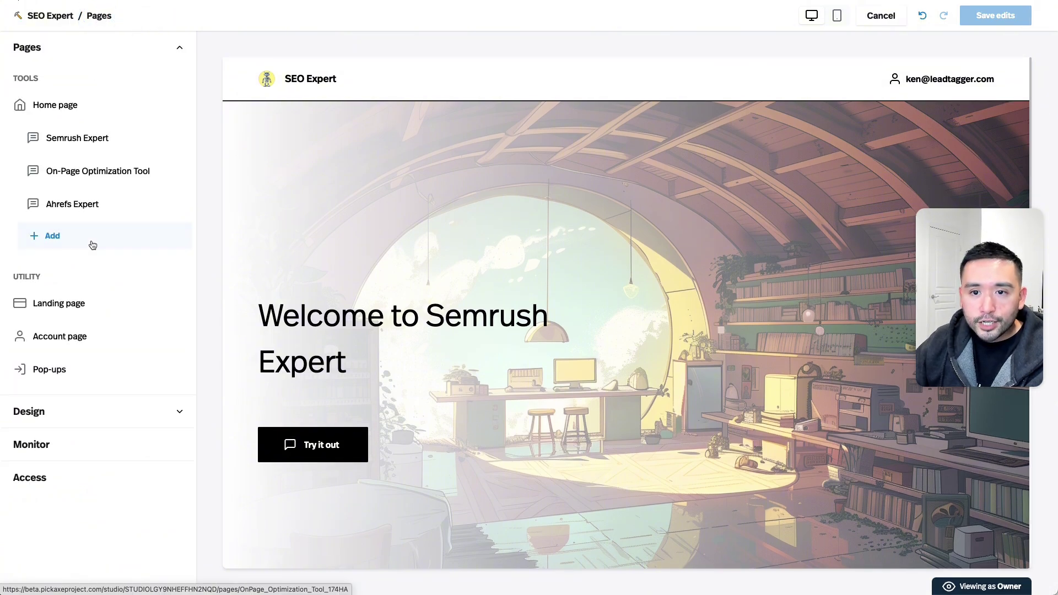
{"action": "left_click", "coordinate": [78, 337]}
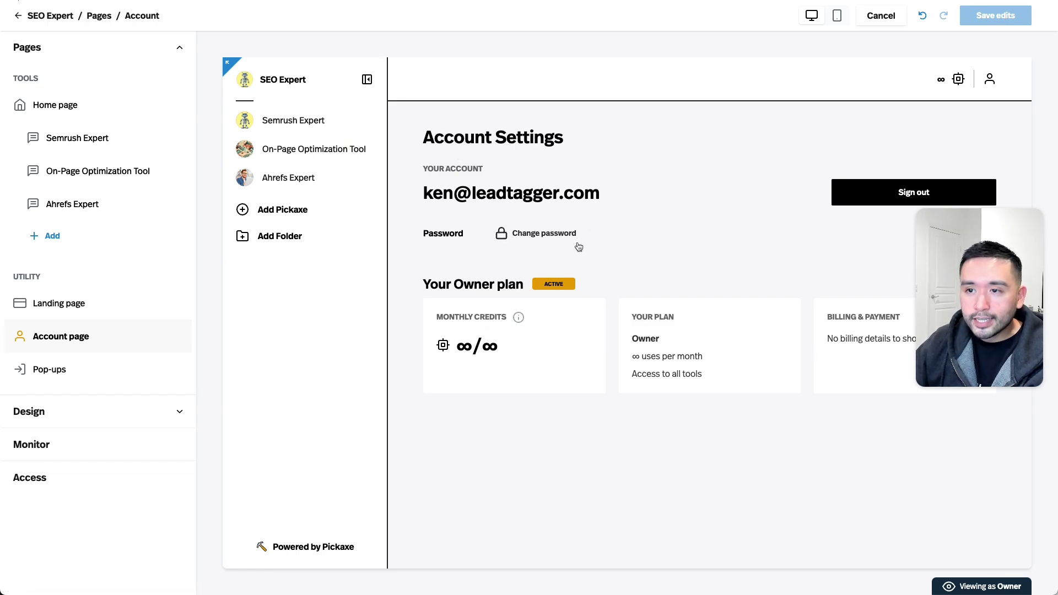
{"action": "left_click", "coordinate": [60, 370]}
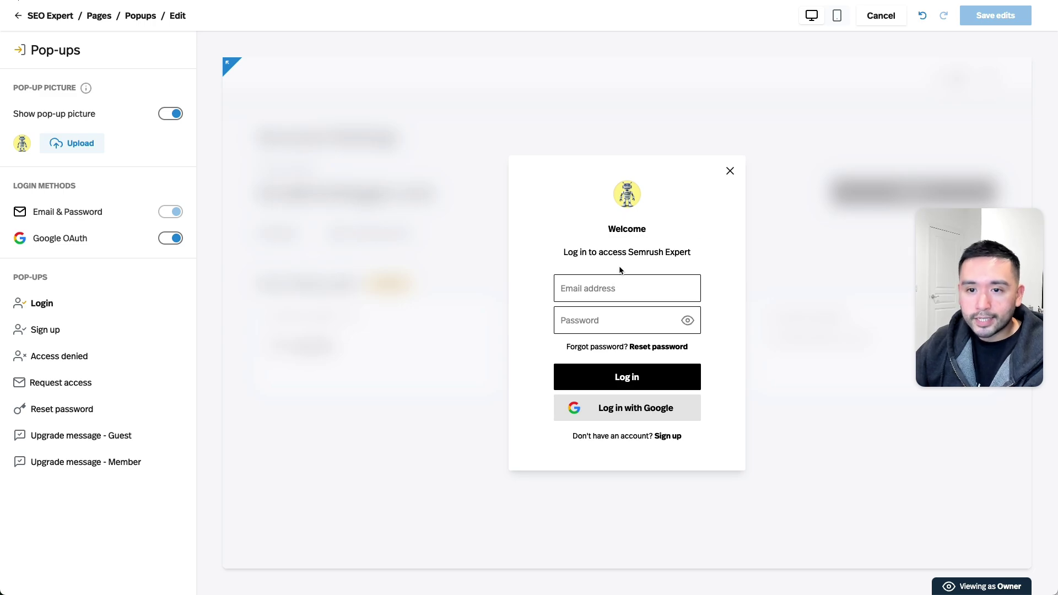
{"action": "left_click", "coordinate": [60, 329]}
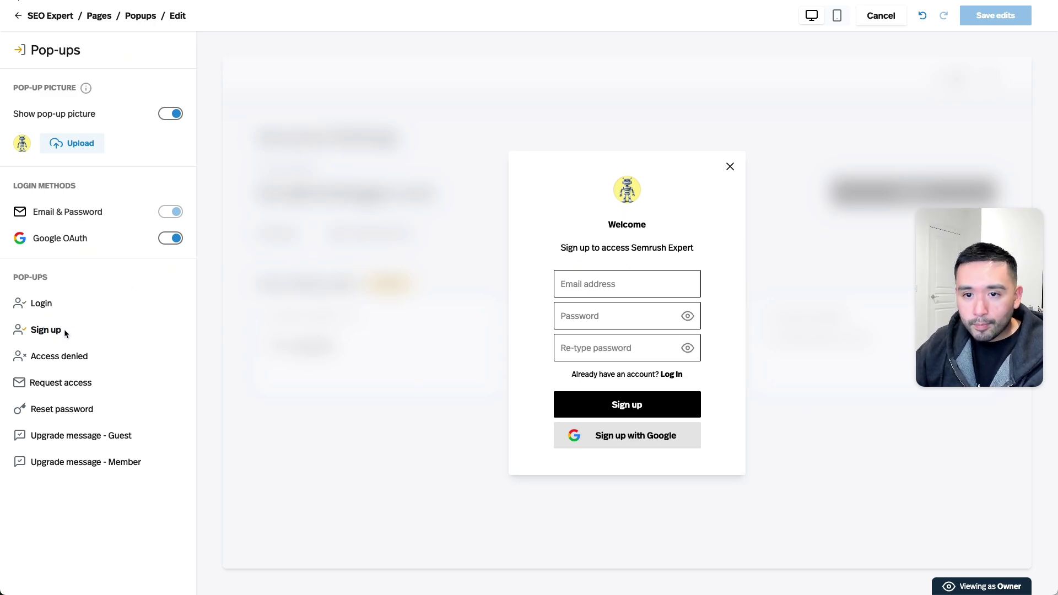
{"action": "left_click", "coordinate": [71, 360]}
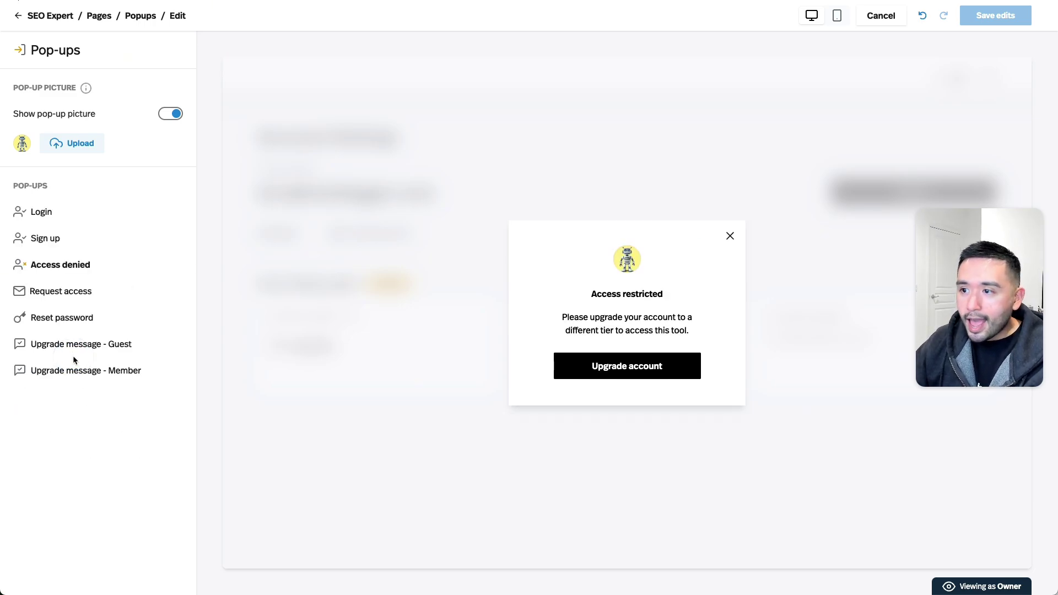
{"action": "left_click", "coordinate": [85, 294]}
{"action": "left_click", "coordinate": [80, 323]}
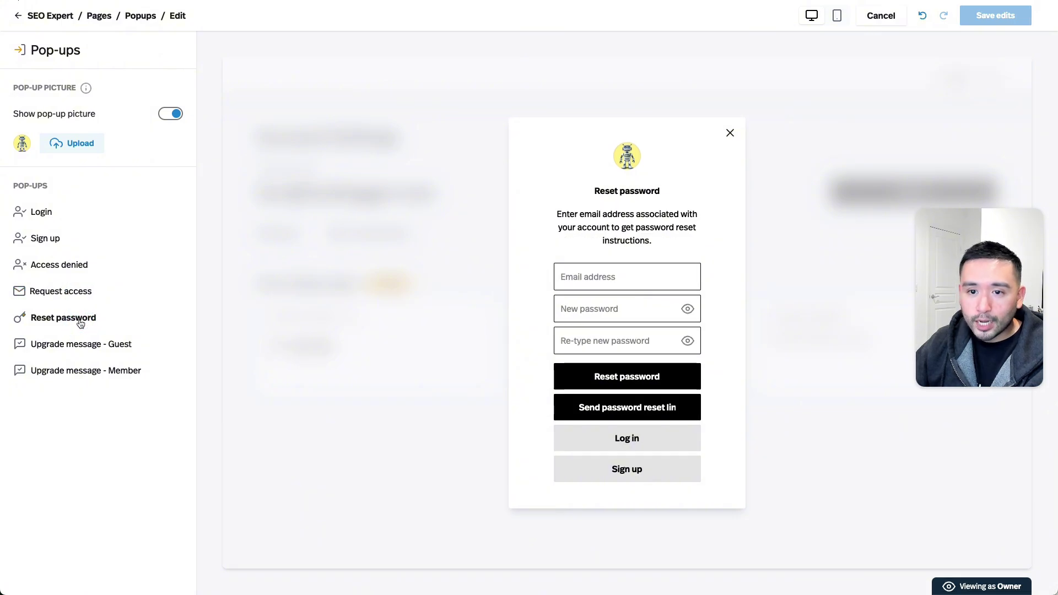
{"action": "left_click", "coordinate": [95, 348]}
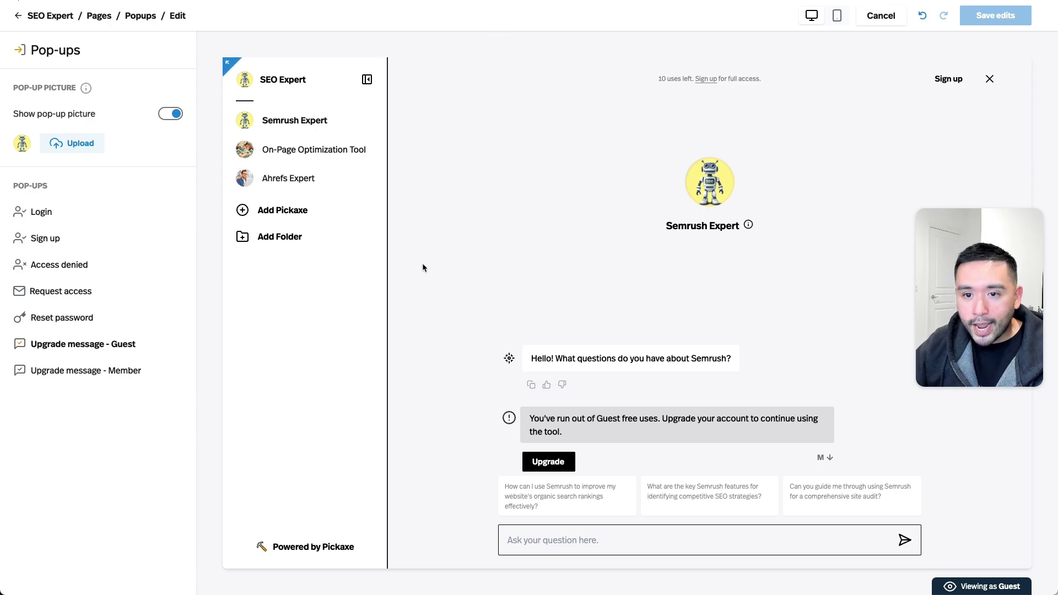
{"action": "left_click", "coordinate": [138, 377]}
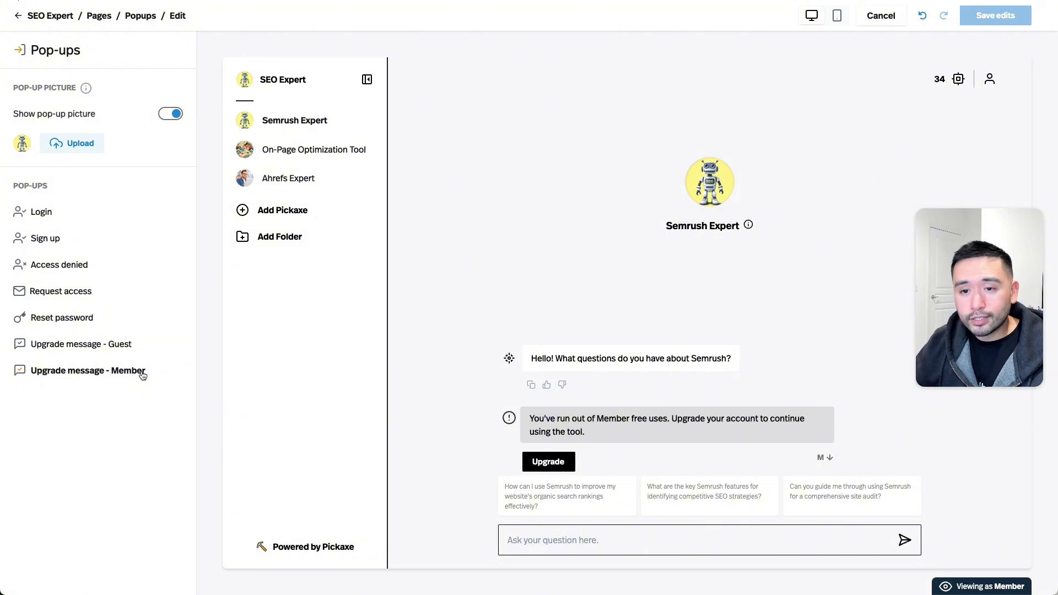
{"action": "left_click", "coordinate": [130, 347]}
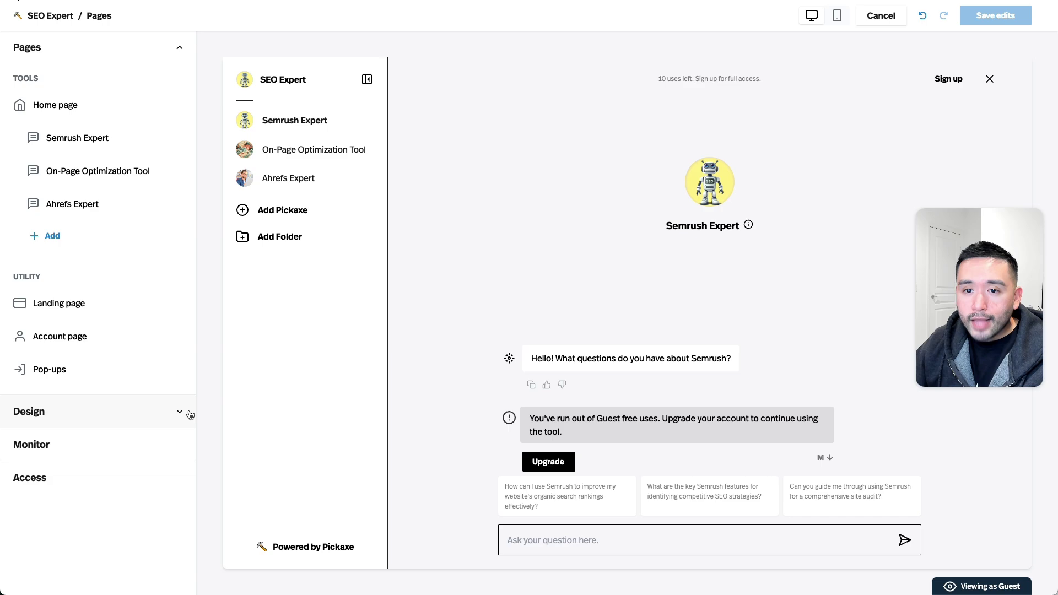
Look over the studio's design options and Monitor page, and open its Access settings.
{"action": "left_click", "coordinate": [182, 408]}
{"action": "scroll", "coordinate": [141, 423], "scroll_direction": "down", "scroll_amount": 2}
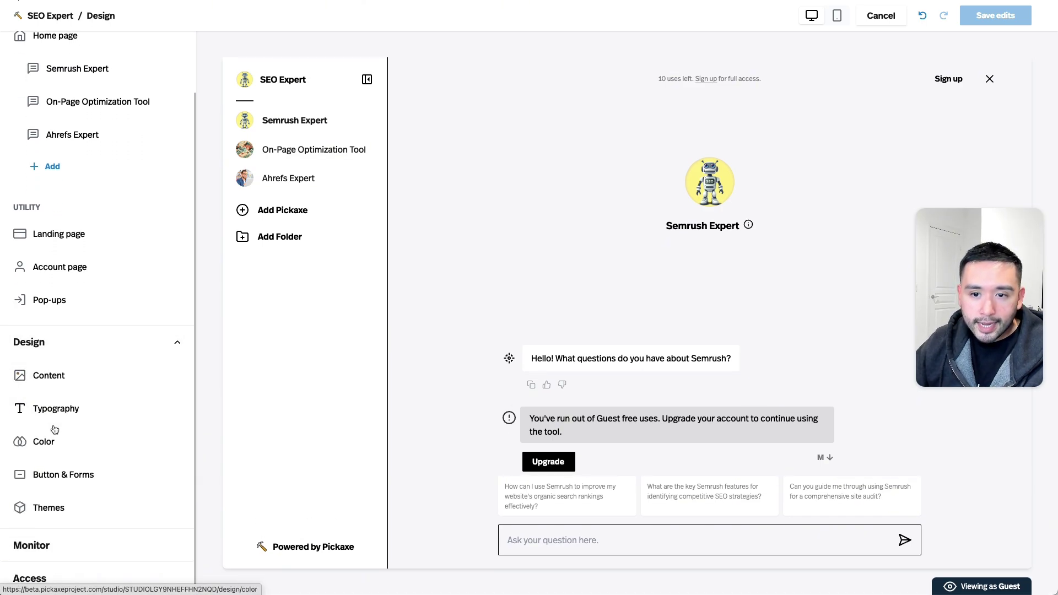
{"action": "left_click", "coordinate": [33, 549]}
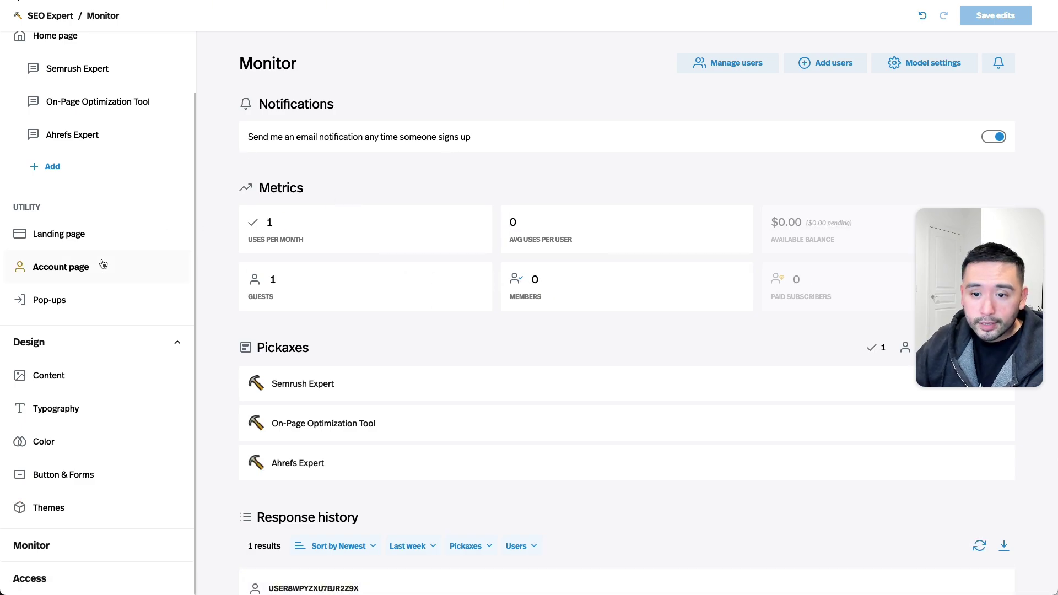
{"action": "left_click", "coordinate": [35, 578]}
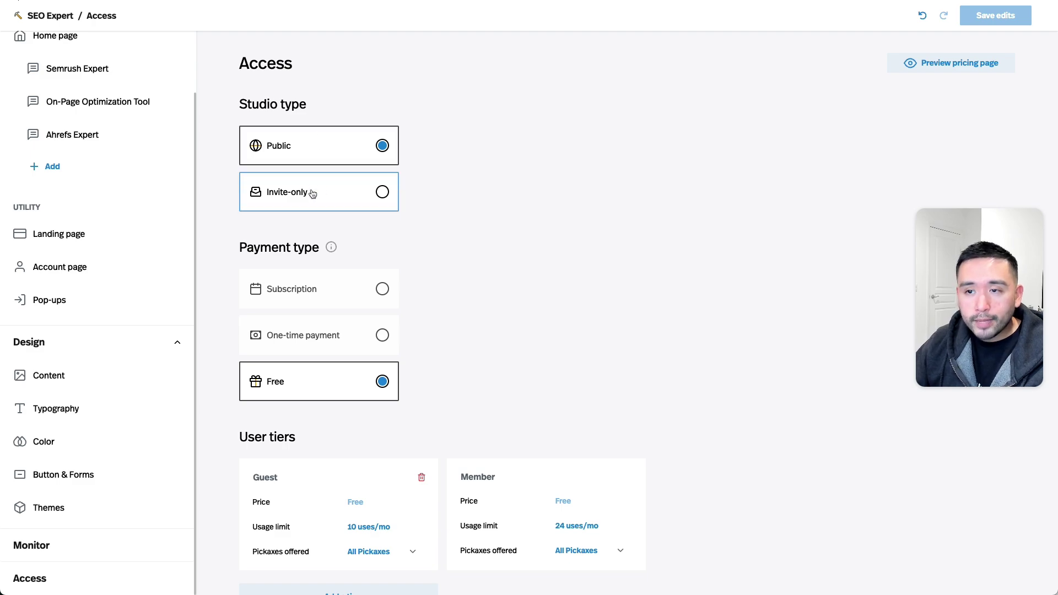
Try out the One-time payment and Subscription payment types for the studio, ending on Subscription.
{"action": "scroll", "coordinate": [375, 234], "scroll_direction": "down", "scroll_amount": 1}
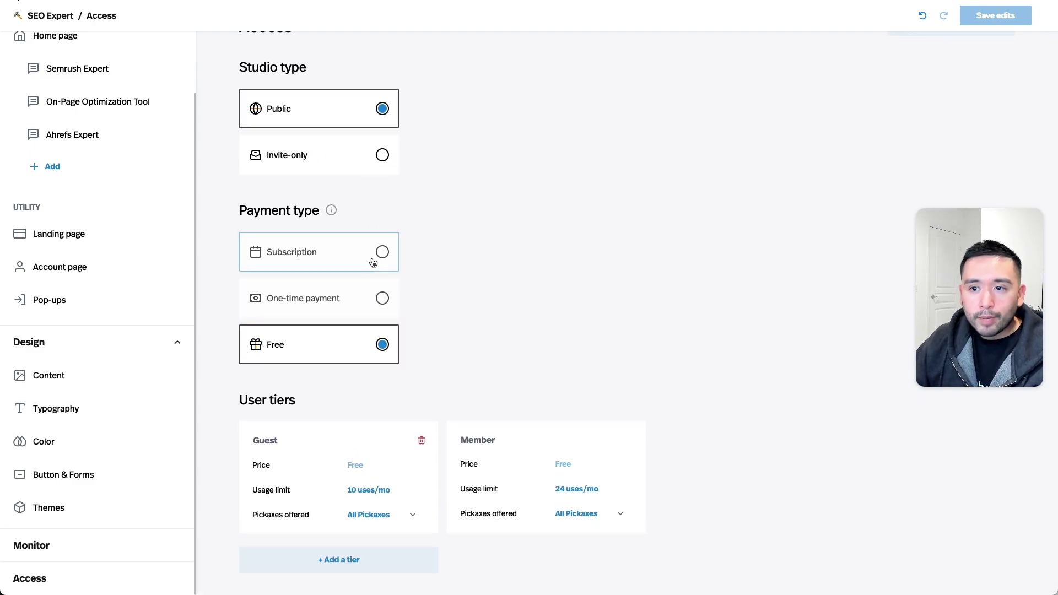
{"action": "left_click", "coordinate": [314, 307]}
{"action": "left_click", "coordinate": [335, 267]}
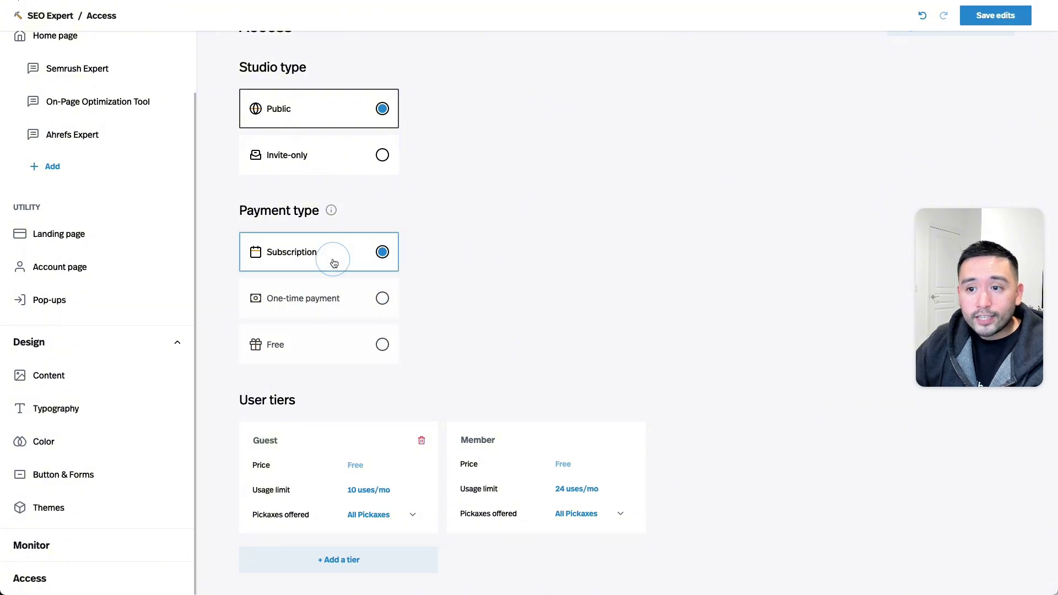
{"action": "left_click", "coordinate": [355, 288]}
{"action": "left_click", "coordinate": [352, 250]}
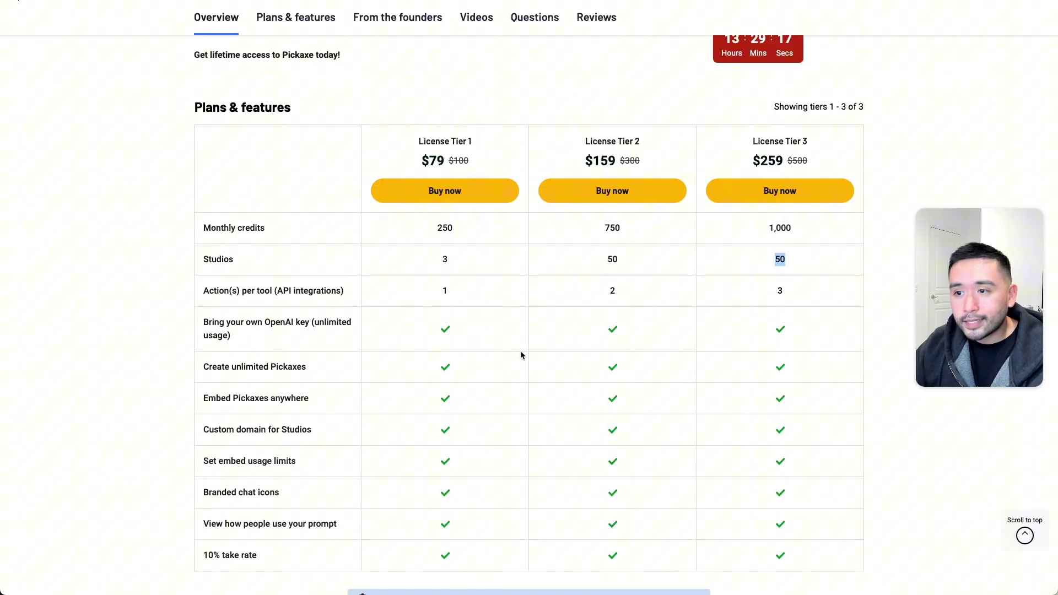
Look up the take rate in the plan features on the lifetime deal page.
{"action": "scroll", "coordinate": [521, 351], "scroll_direction": "down", "scroll_amount": 3}
{"action": "left_click_drag", "start_coordinate": [214, 395], "coordinate": [261, 397]}
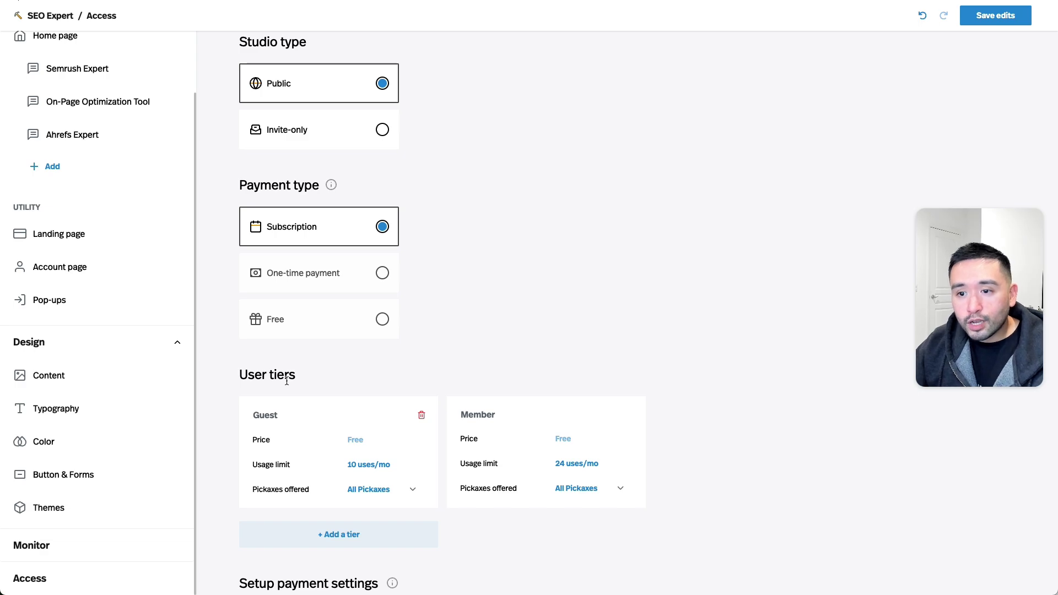
Review the Guest and Member user tiers, including their usage limits and the Pickaxes offered in each.
{"action": "scroll", "coordinate": [287, 381], "scroll_direction": "down", "scroll_amount": 1}
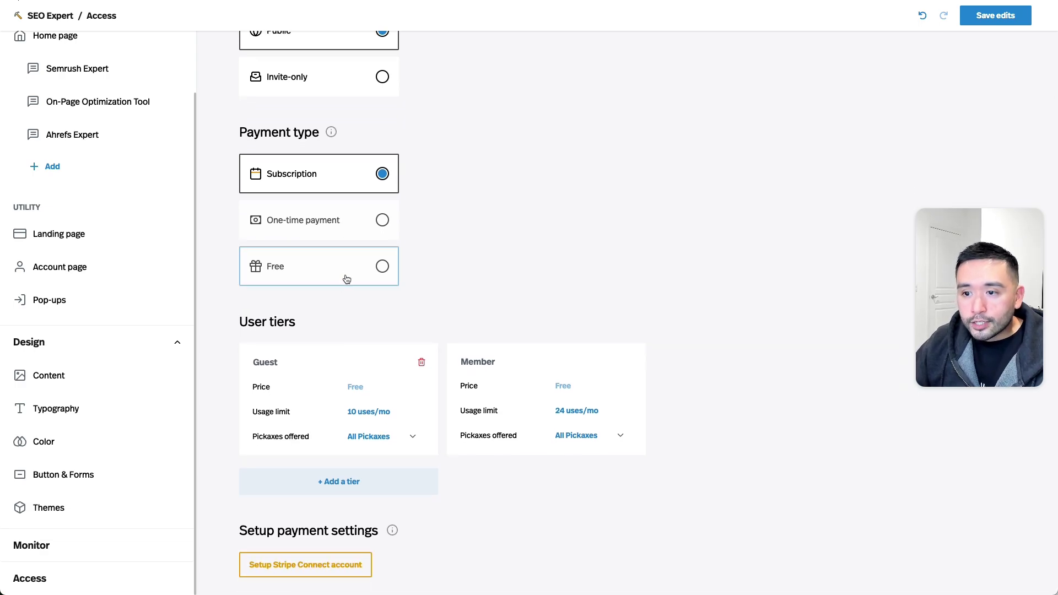
{"action": "left_click", "coordinate": [352, 415]}
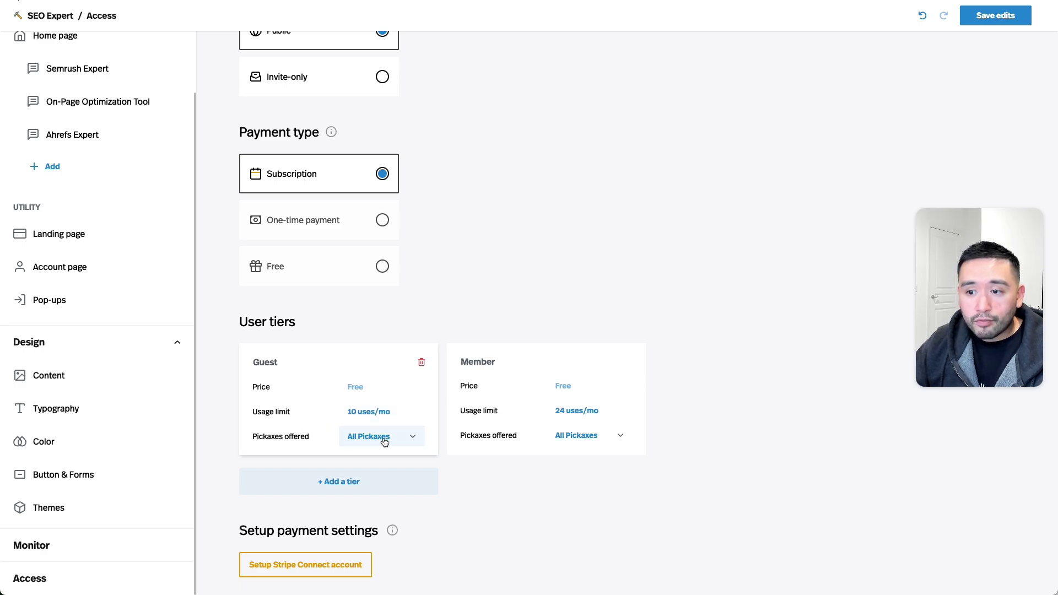
{"action": "left_click", "coordinate": [412, 437]}
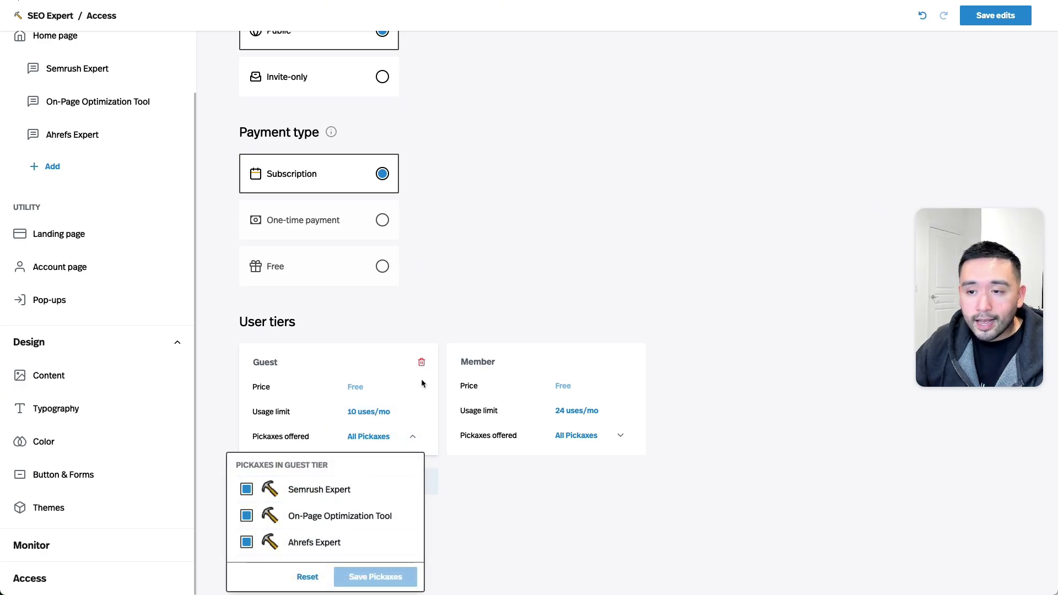
{"action": "left_click", "coordinate": [449, 310]}
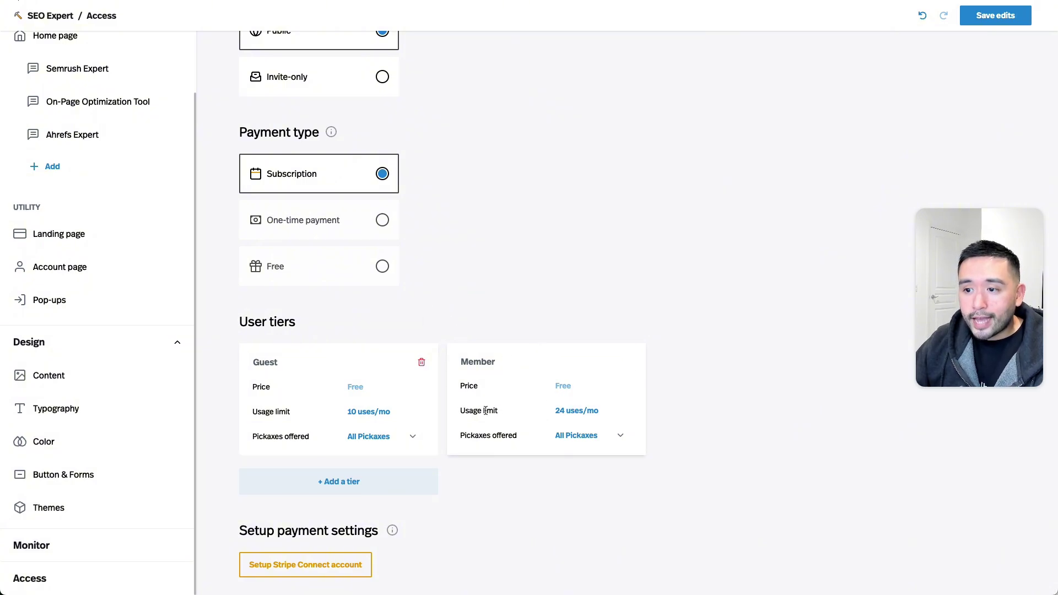
{"action": "left_click", "coordinate": [620, 436]}
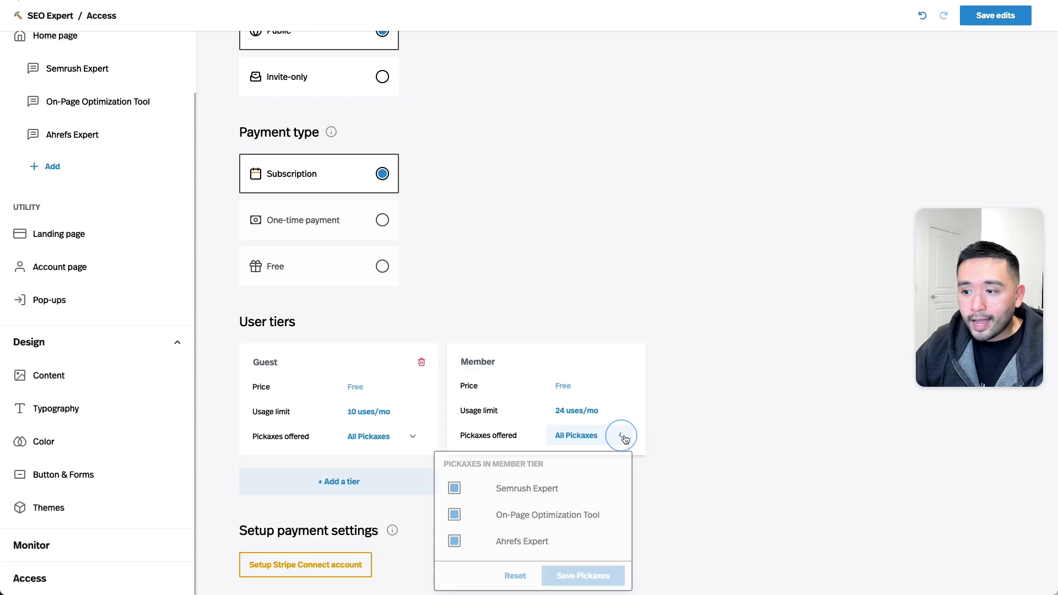
{"action": "left_click", "coordinate": [724, 390]}
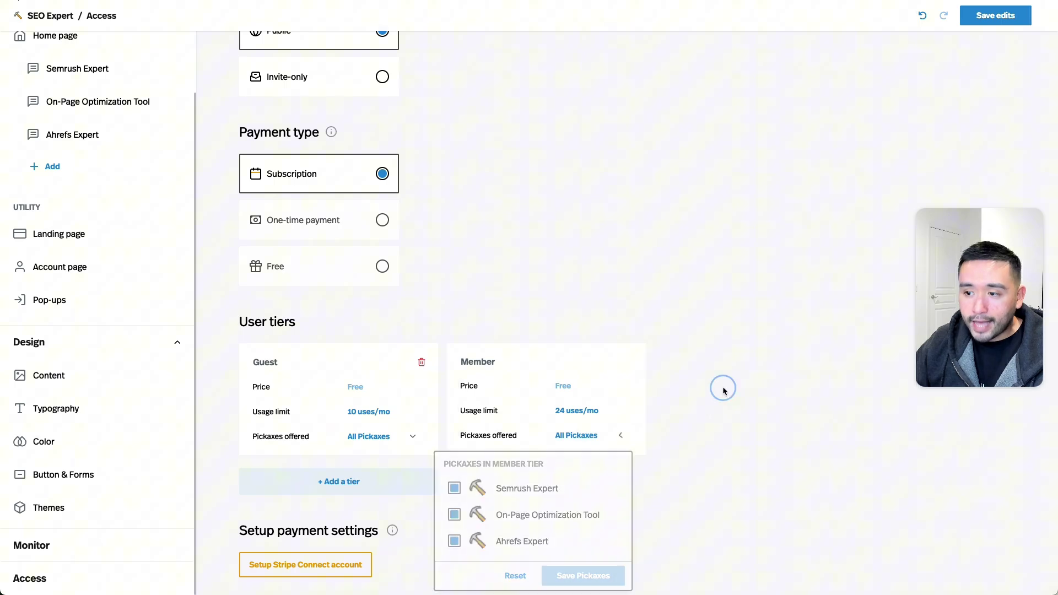
Limit the Guest tier to the On-Page Optimization Tool by excluding Semrush Expert and Ahrefs Expert, and save its Pickaxes.
{"action": "left_click", "coordinate": [412, 437]}
{"action": "left_click", "coordinate": [247, 490]}
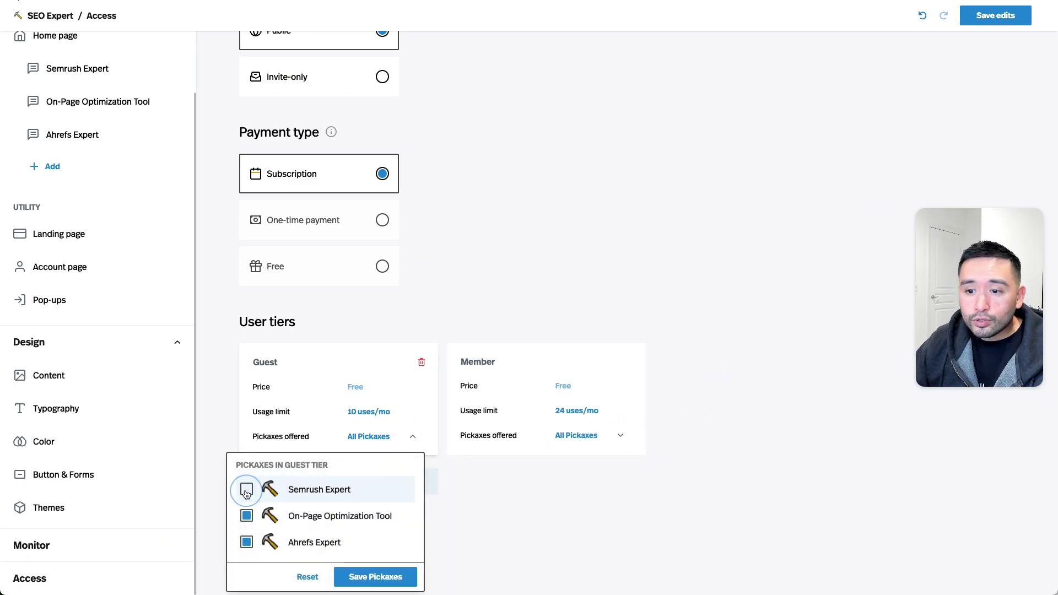
{"action": "left_click", "coordinate": [246, 543]}
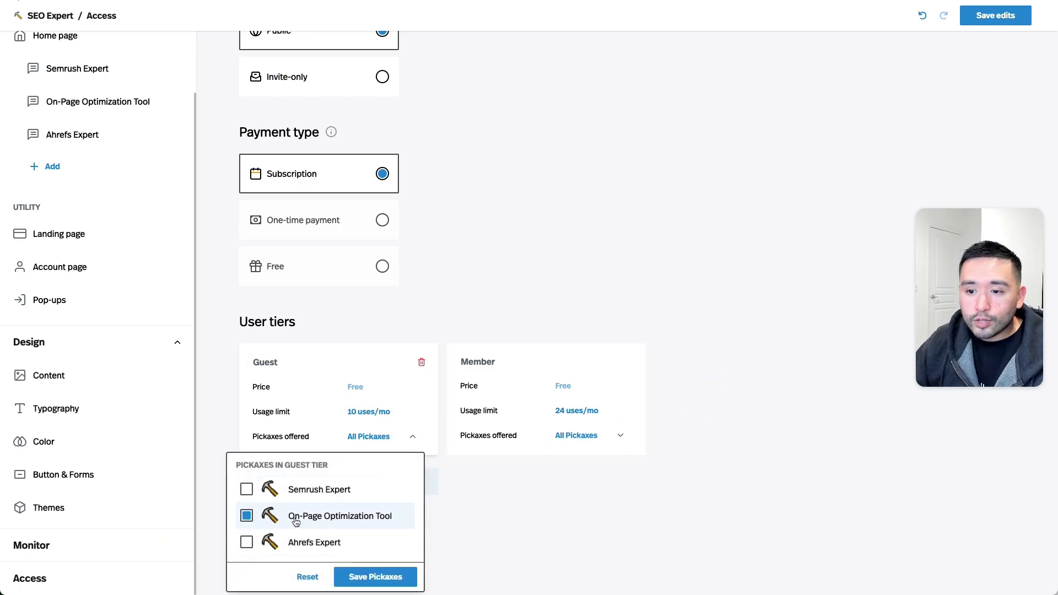
{"action": "left_click", "coordinate": [384, 576]}
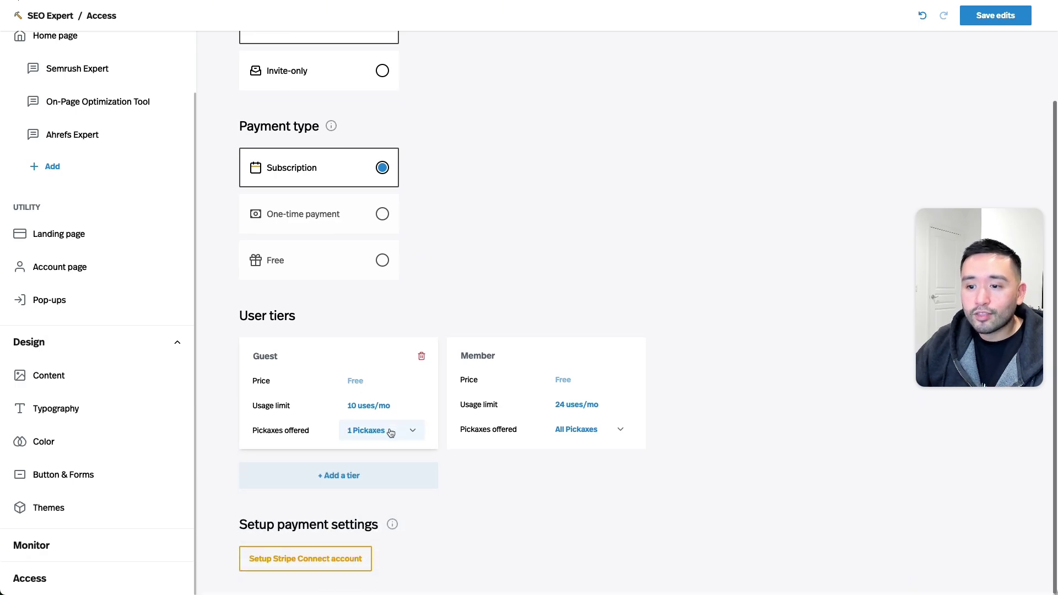
Try to add another user tier to the studio.
{"action": "left_click", "coordinate": [340, 481]}
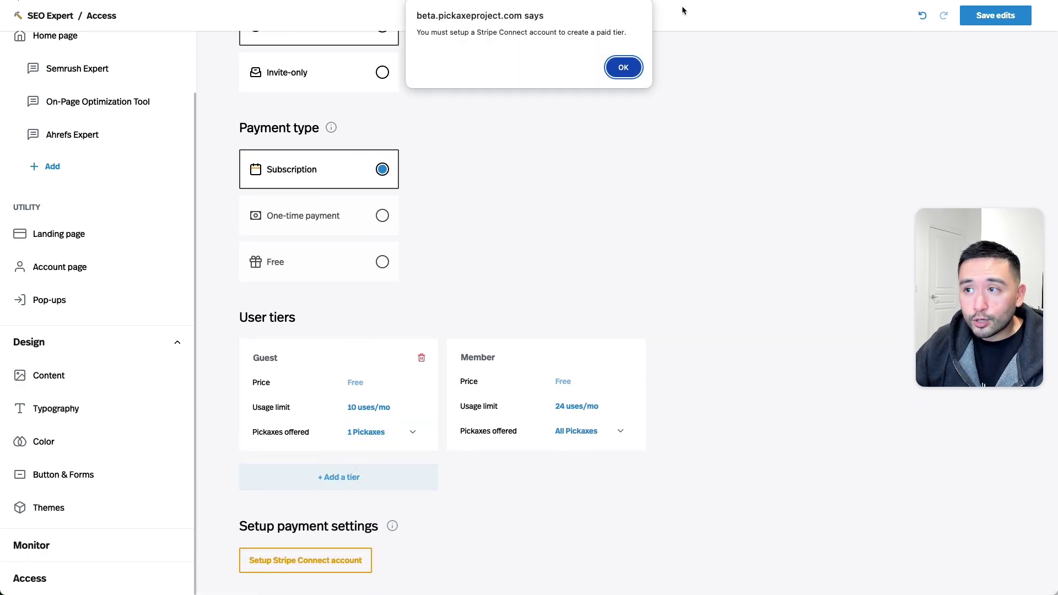
{"action": "left_click", "coordinate": [634, 59]}
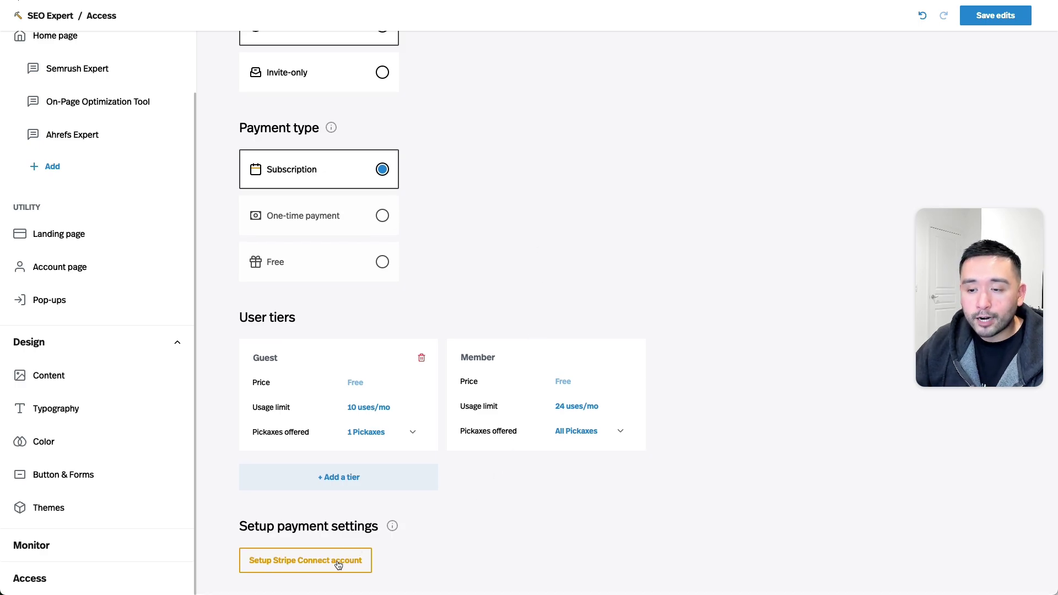
Set the studio's payment type to Free and save the edits.
{"action": "left_click", "coordinate": [359, 263]}
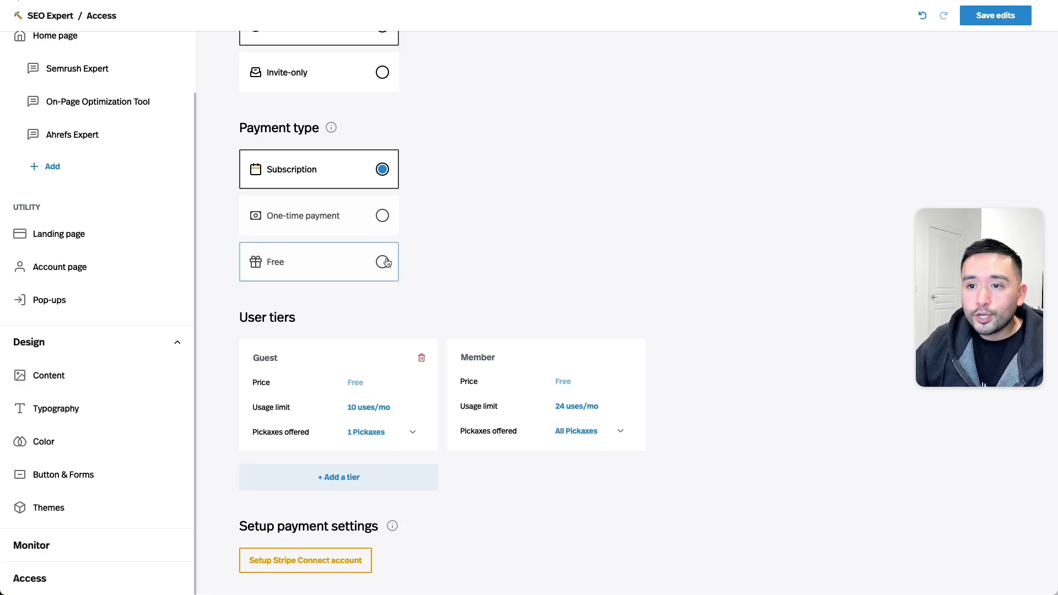
{"action": "scroll", "coordinate": [473, 248], "scroll_direction": "up", "scroll_amount": 2}
{"action": "left_click", "coordinate": [995, 16]}
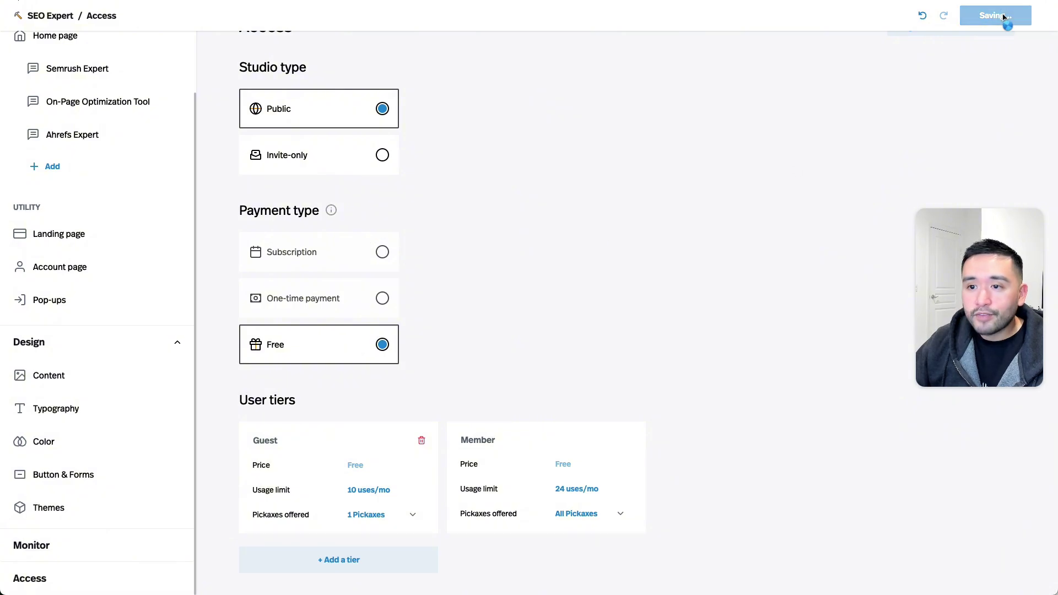
Copy the SEO Expert studio's public link from its sharing options.
{"action": "left_click", "coordinate": [1013, 18]}
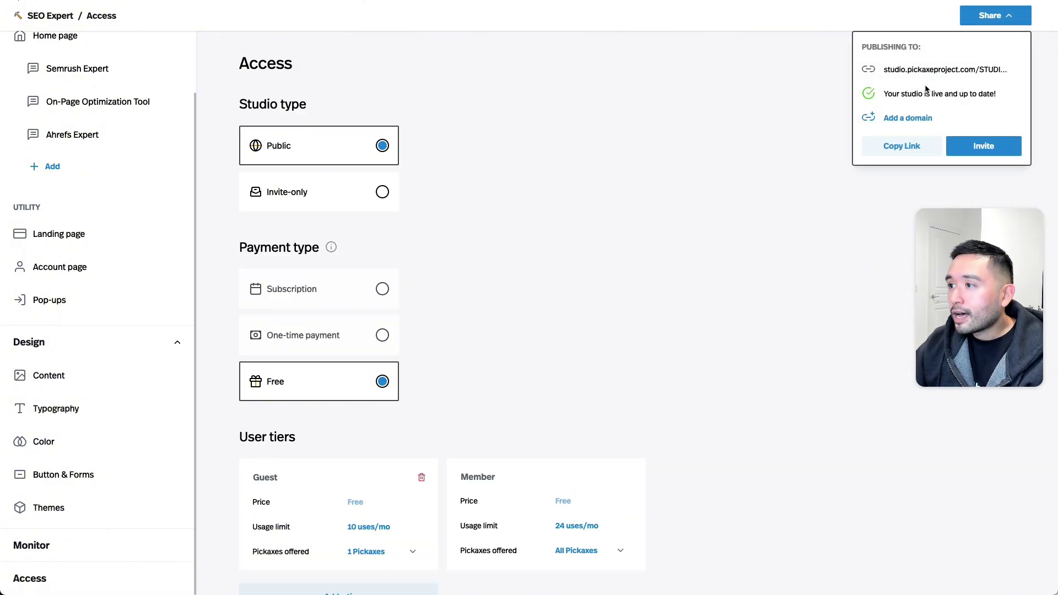
{"action": "left_click", "coordinate": [910, 148]}
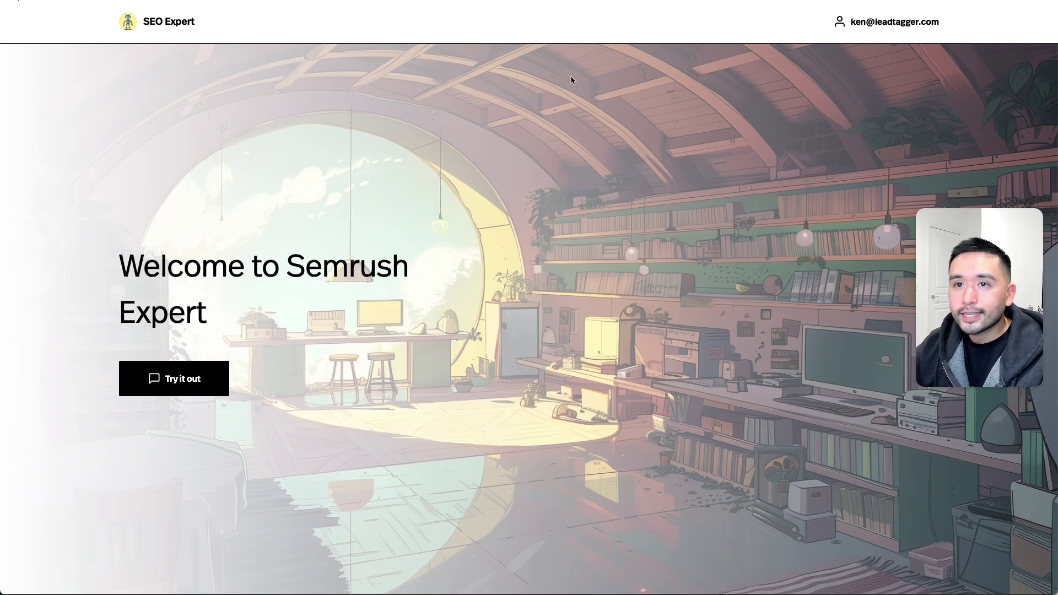
Look over the published studio's landing page and try out its Semrush Expert chatbot.
{"action": "scroll", "coordinate": [371, 161], "scroll_direction": "down", "scroll_amount": 1}
{"action": "scroll", "coordinate": [371, 160], "scroll_direction": "up", "scroll_amount": 1}
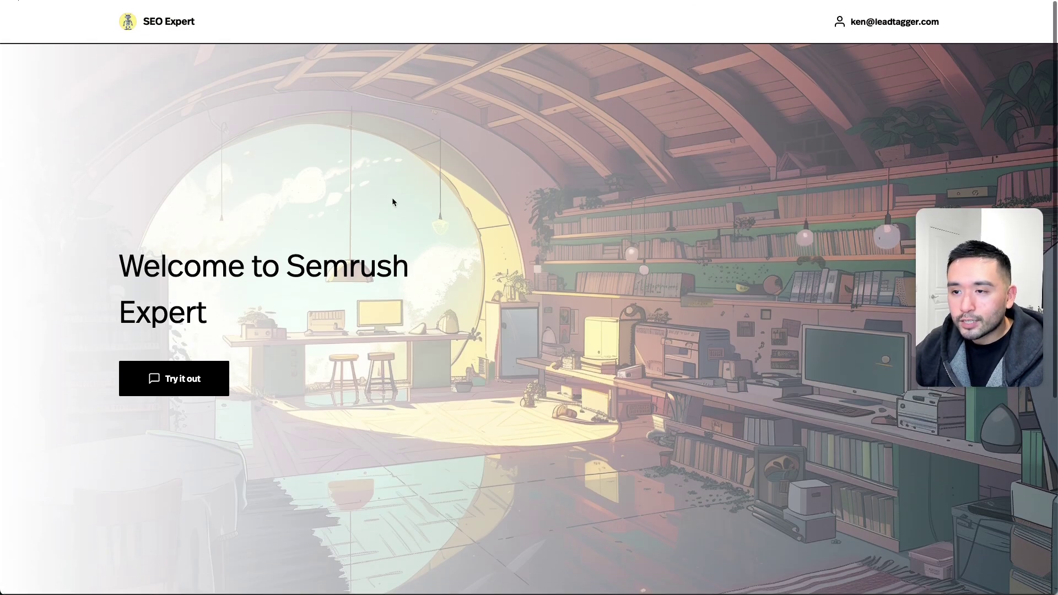
{"action": "scroll", "coordinate": [551, 357], "scroll_direction": "down", "scroll_amount": 1}
{"action": "scroll", "coordinate": [472, 358], "scroll_direction": "down", "scroll_amount": 5}
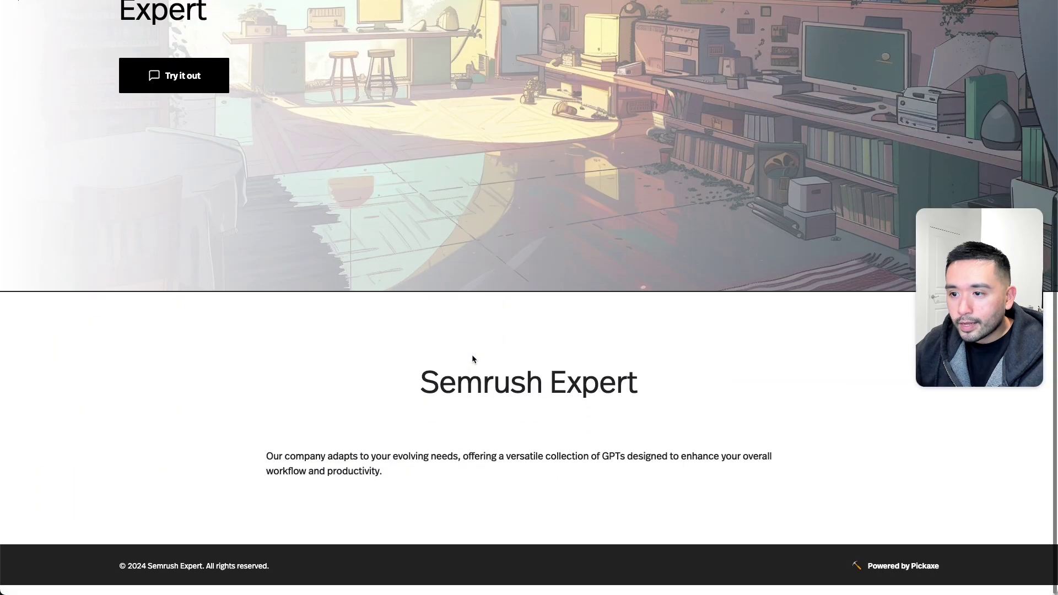
{"action": "scroll", "coordinate": [420, 406], "scroll_direction": "up", "scroll_amount": 5}
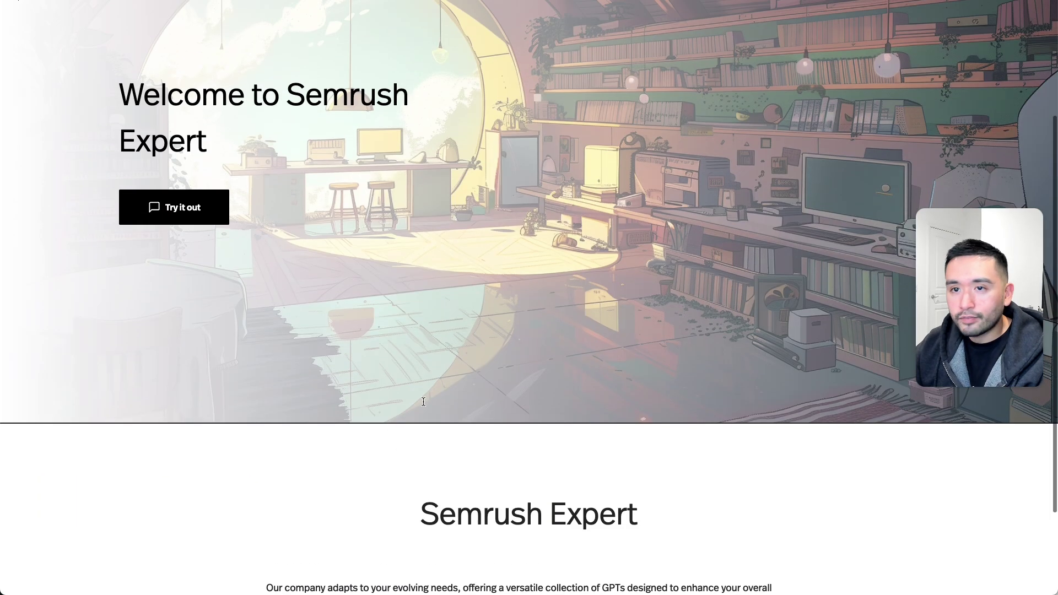
{"action": "left_click", "coordinate": [153, 359]}
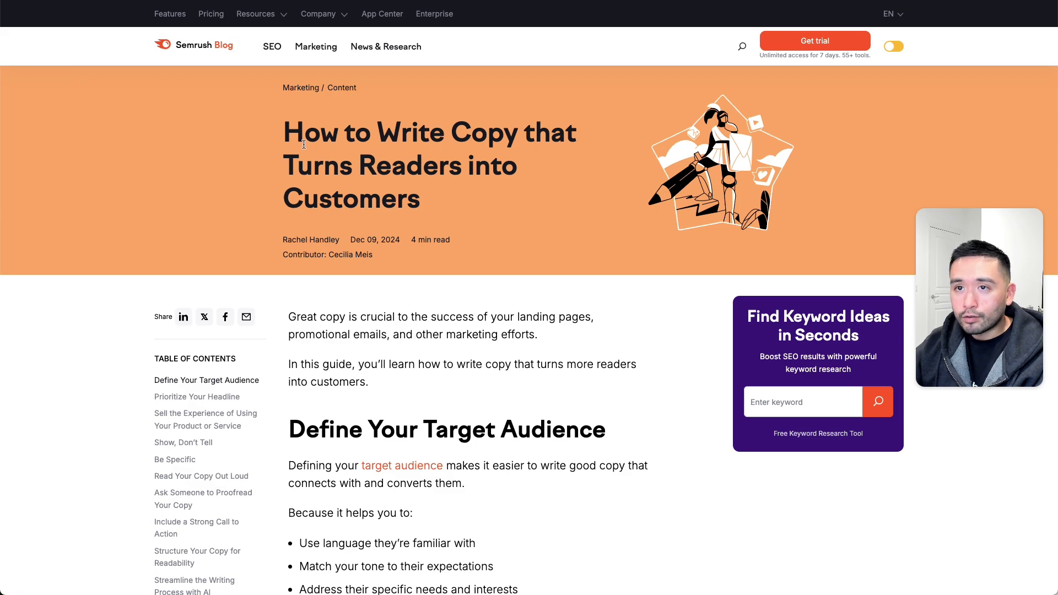
Skim the Semrush Blog article "How to Write Copy that Turns Readers into Customers" and dismiss its promotional pop-up.
{"action": "left_click_drag", "start_coordinate": [286, 130], "coordinate": [457, 213]}
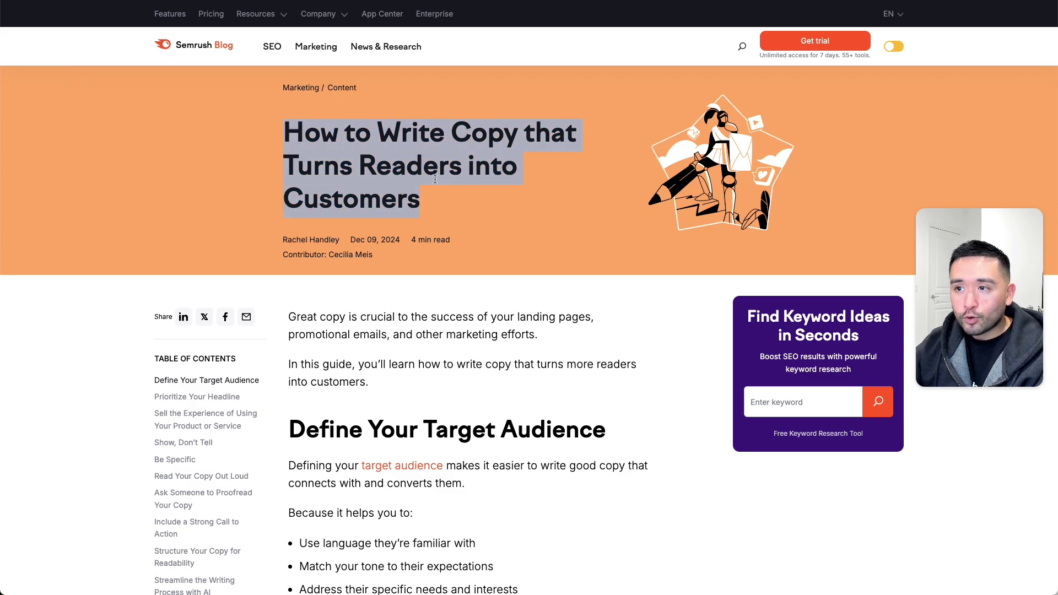
{"action": "scroll", "coordinate": [472, 204], "scroll_direction": "down", "scroll_amount": 10}
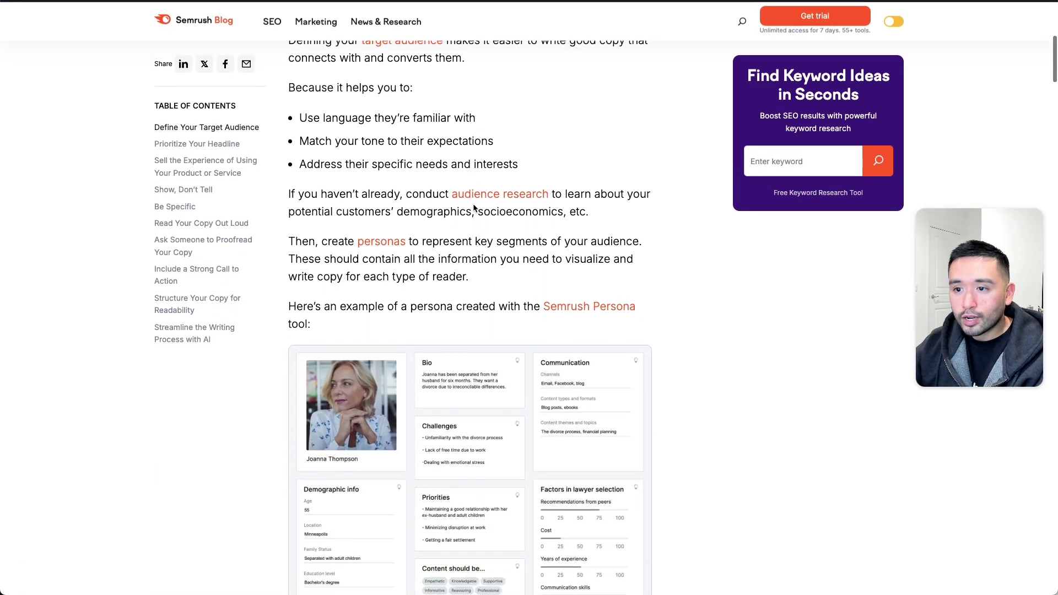
{"action": "scroll", "coordinate": [474, 205], "scroll_direction": "down", "scroll_amount": 5}
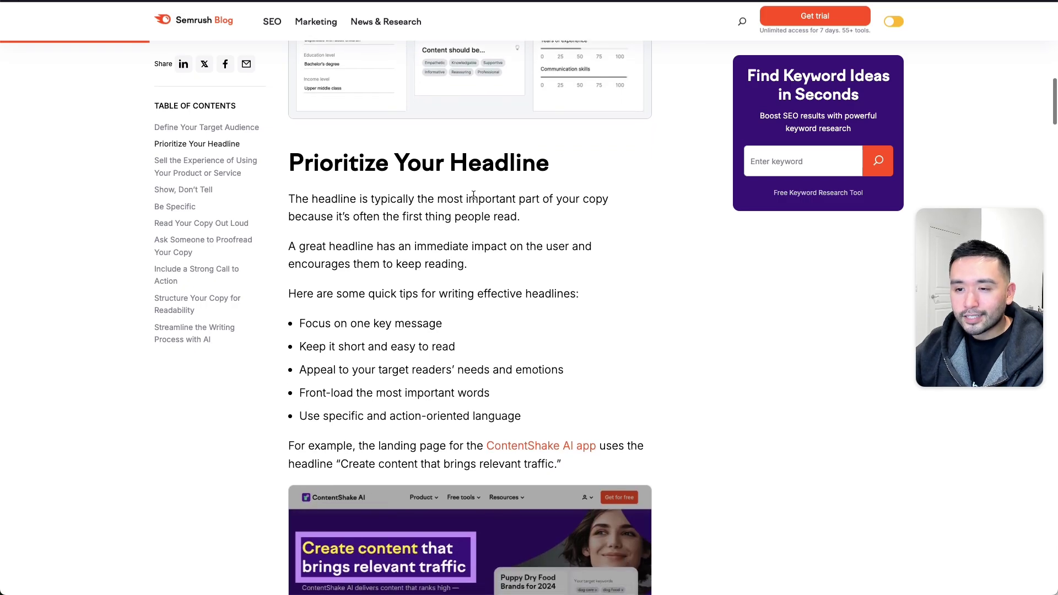
{"action": "scroll", "coordinate": [362, 317], "scroll_direction": "down", "scroll_amount": 10}
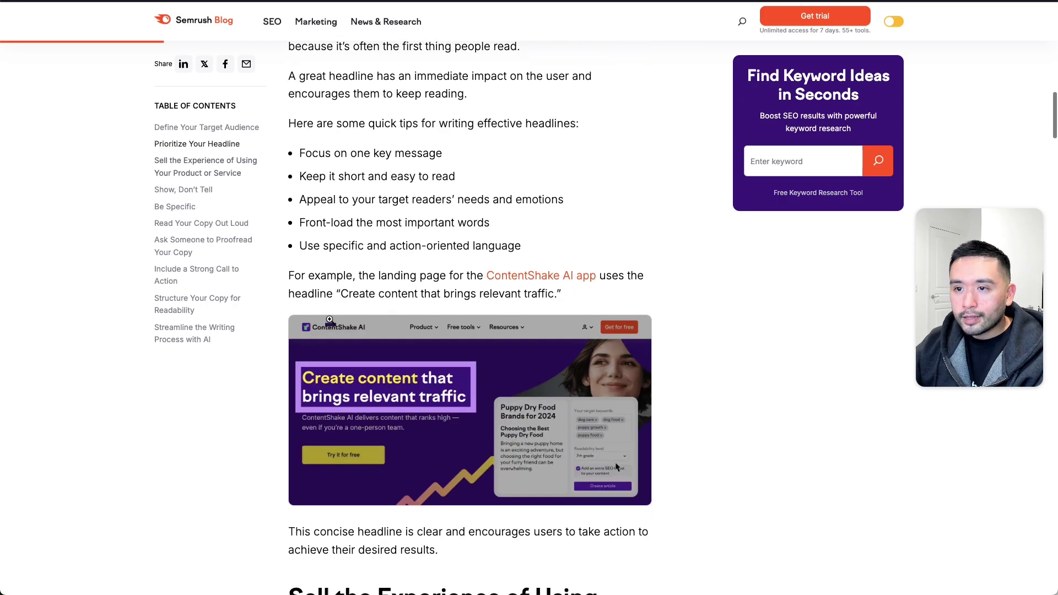
{"action": "scroll", "coordinate": [314, 326], "scroll_direction": "down", "scroll_amount": 7}
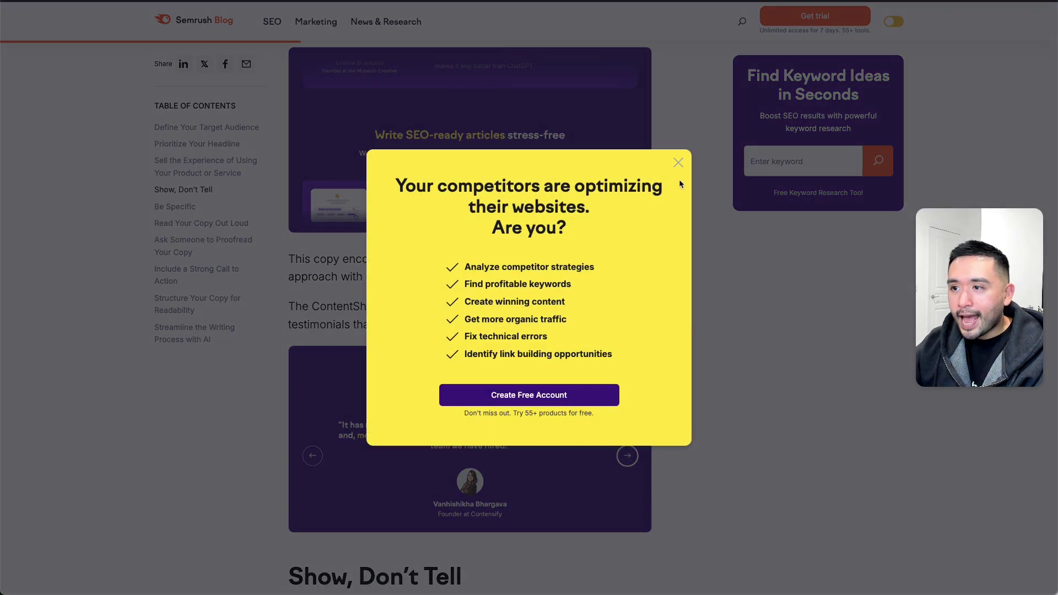
{"action": "left_click", "coordinate": [678, 163]}
Copy the article's phrase about headline tips and ask Semrush Expert "What are some quick tips for writing effective headlines?".
{"action": "scroll", "coordinate": [487, 231], "scroll_direction": "up", "scroll_amount": 17}
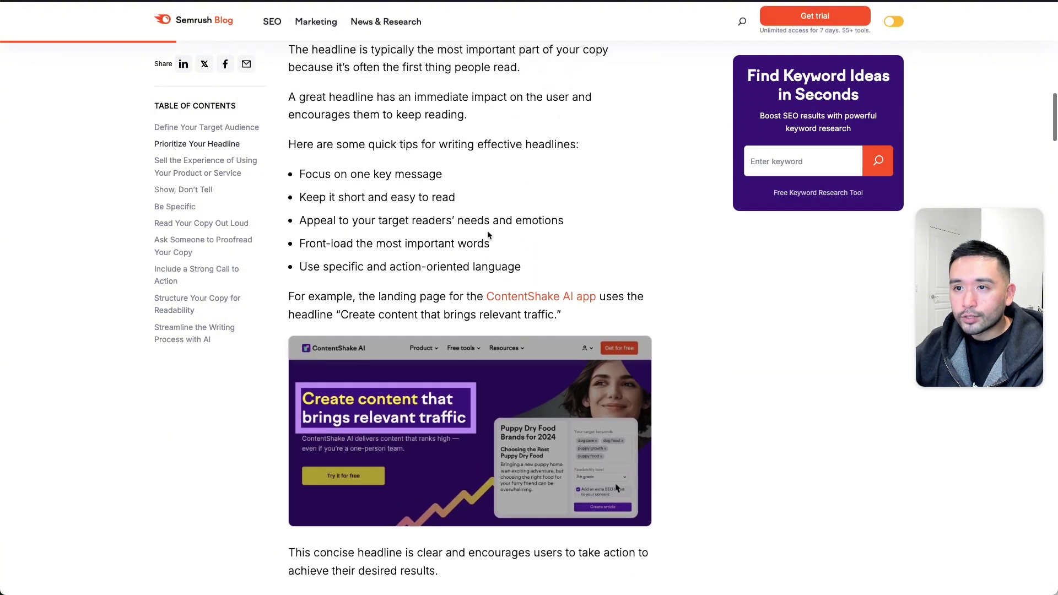
{"action": "scroll", "coordinate": [488, 234], "scroll_direction": "up", "scroll_amount": 1}
{"action": "left_click_drag", "start_coordinate": [368, 194], "coordinate": [576, 195]}
{"action": "key", "text": "super+c"}
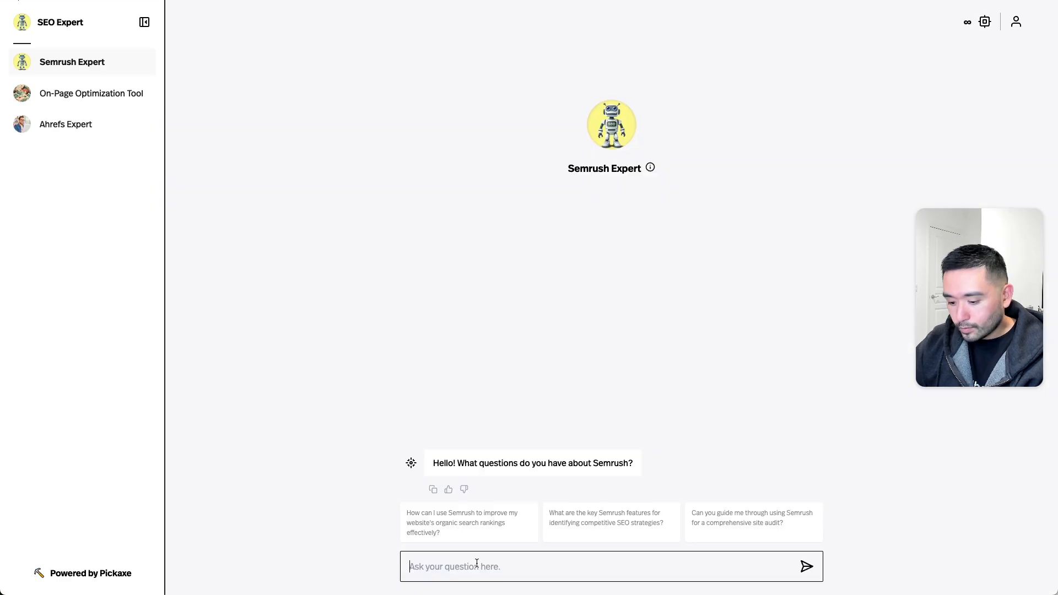
{"action": "type", "text": "Wha"}
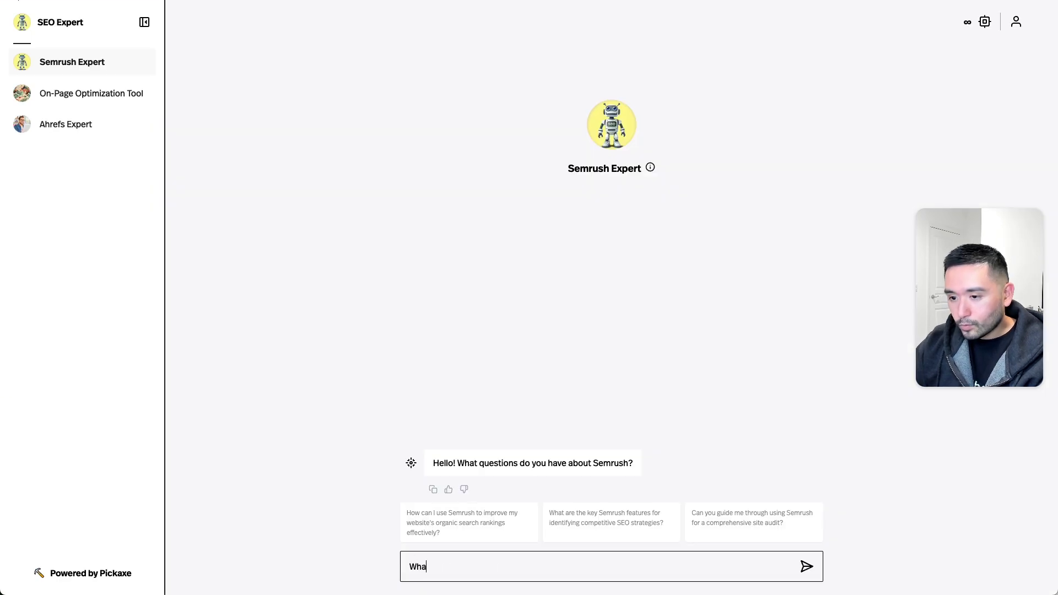
{"action": "type", "text": "t are some quick tips for writing effective"}
{"action": "key", "text": "super+v"}
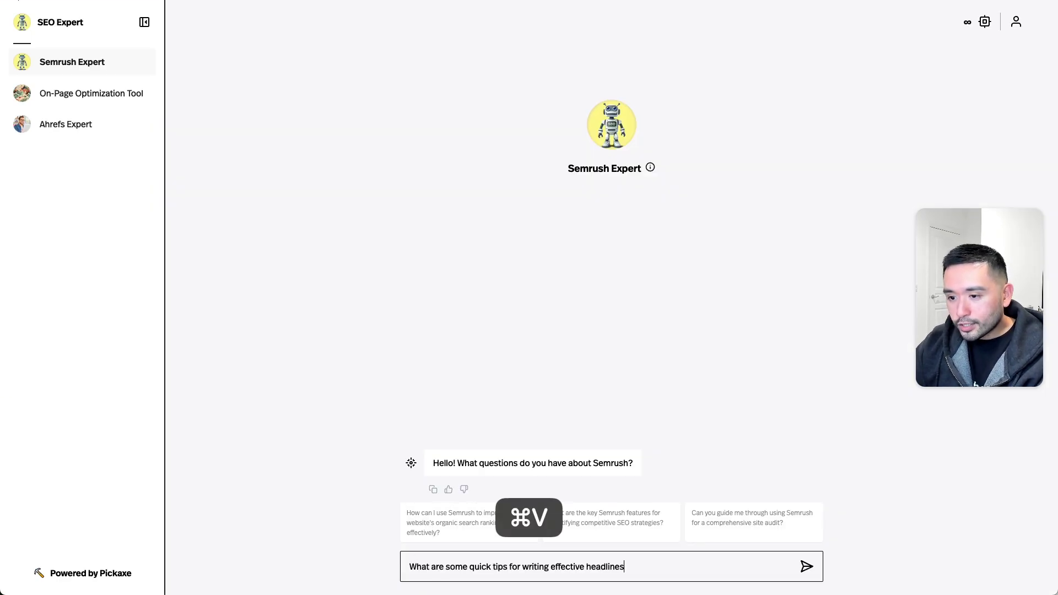
{"action": "type", "text": "?"}
{"action": "key", "text": "Return"}
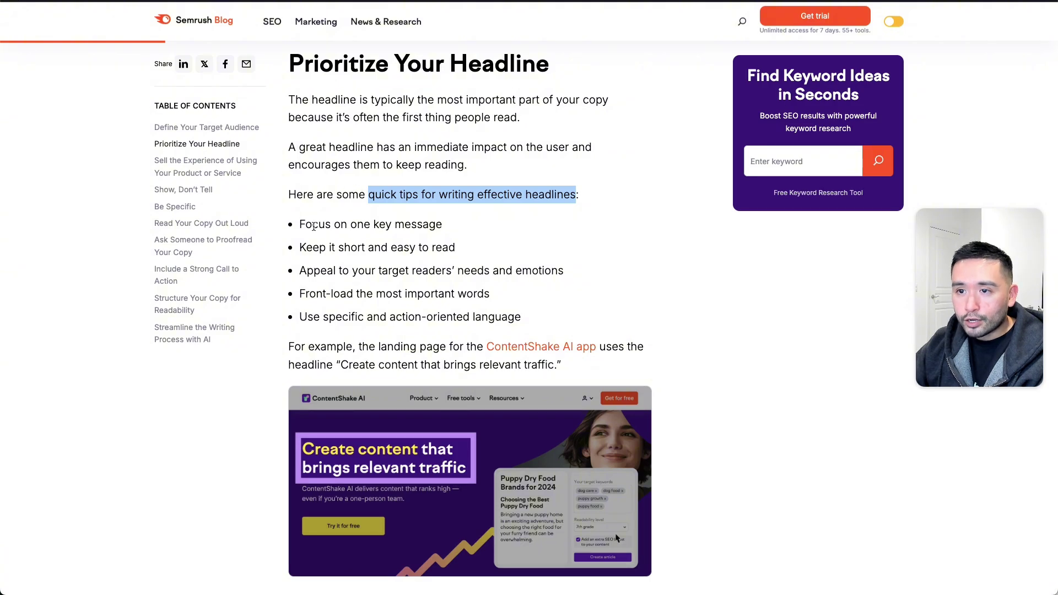
Compare the blog article's bulleted headline tips with the Semrush Expert's answer.
{"action": "left_click_drag", "start_coordinate": [305, 226], "coordinate": [451, 225]}
{"action": "left_click_drag", "start_coordinate": [331, 251], "coordinate": [453, 249]}
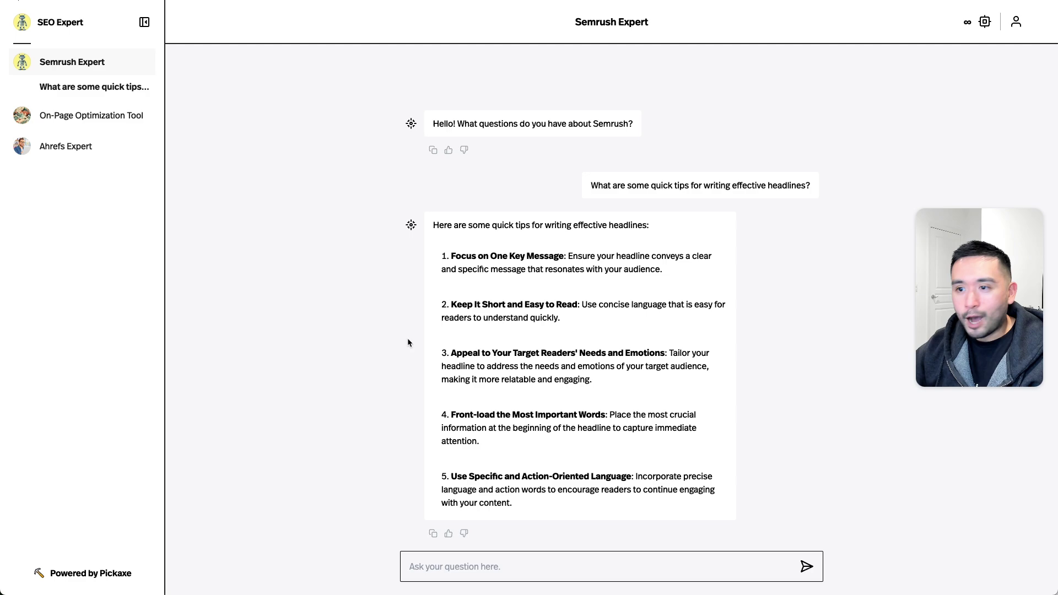
View the On-Page Optimization Tool and Ahrefs Expert pages in the published studio.
{"action": "left_click", "coordinate": [98, 116]}
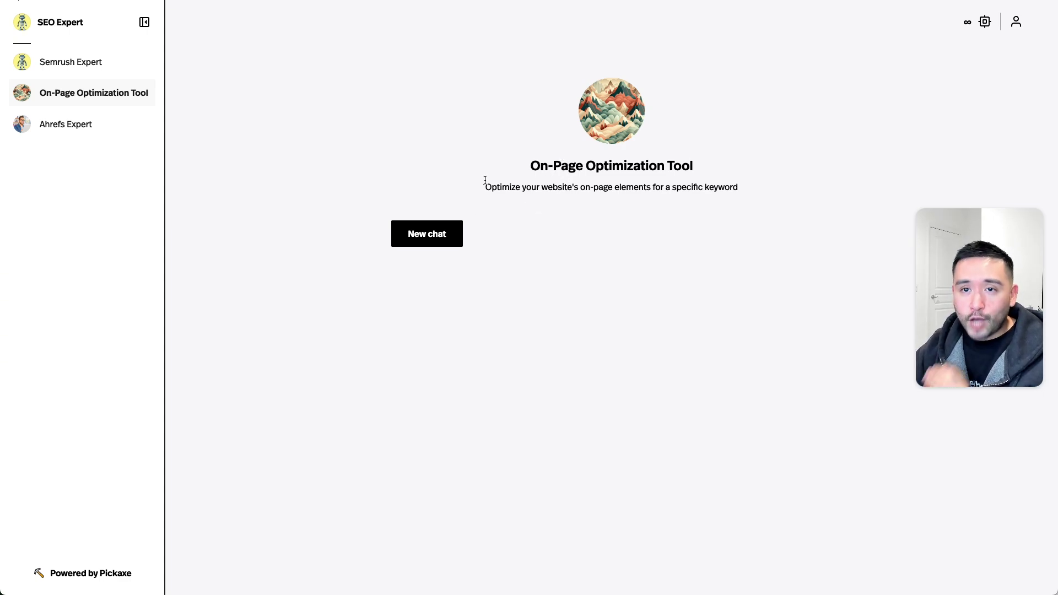
{"action": "left_click", "coordinate": [76, 127]}
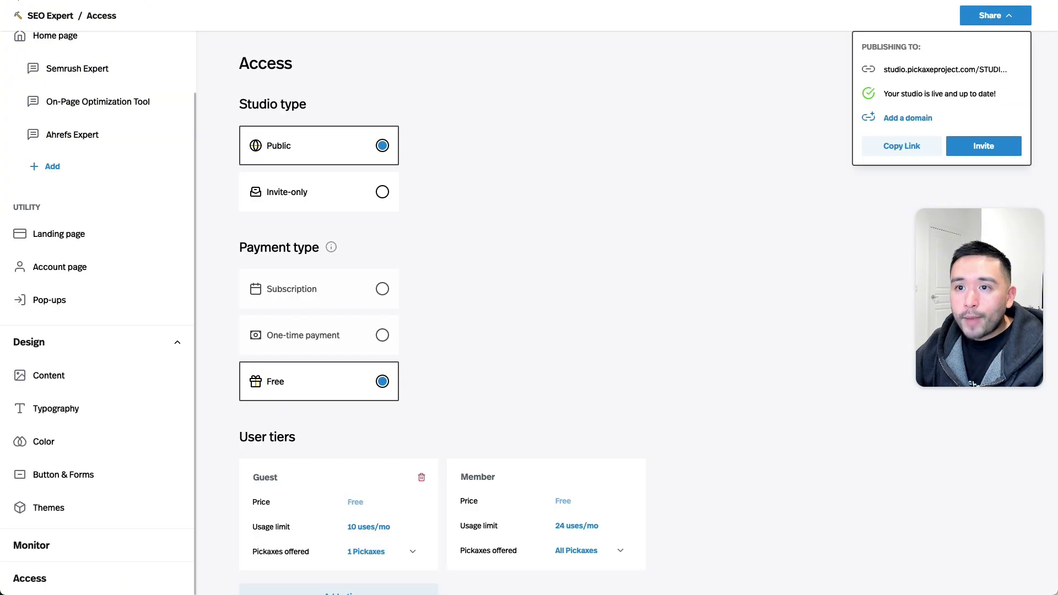
Leave the SEO Expert studio editor for the Pickaxe dashboard and go to the page for creating a new Pickaxe.
{"action": "left_click", "coordinate": [50, 15]}
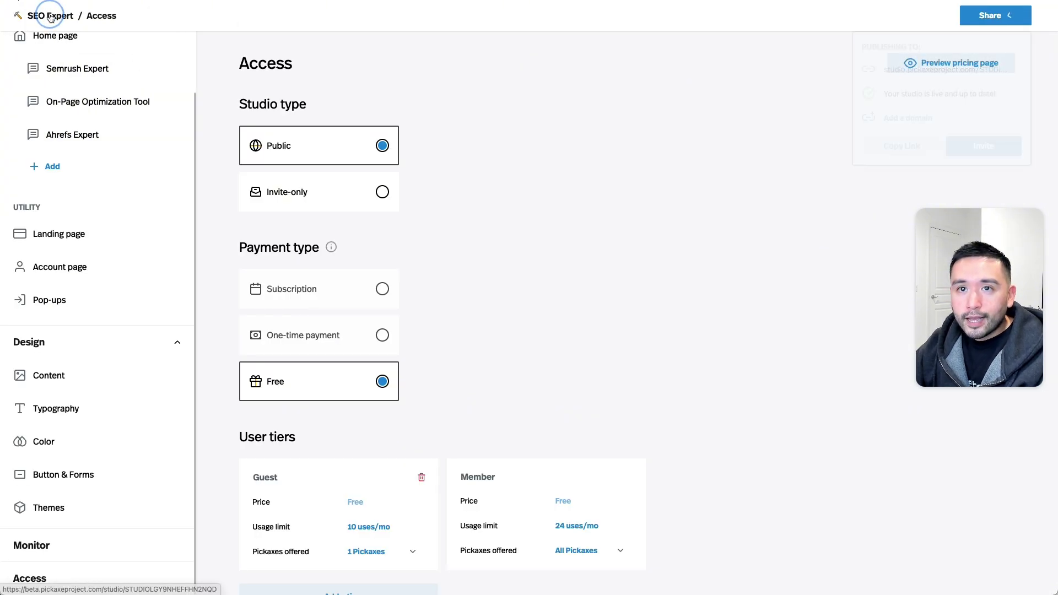
{"action": "left_click", "coordinate": [18, 16]}
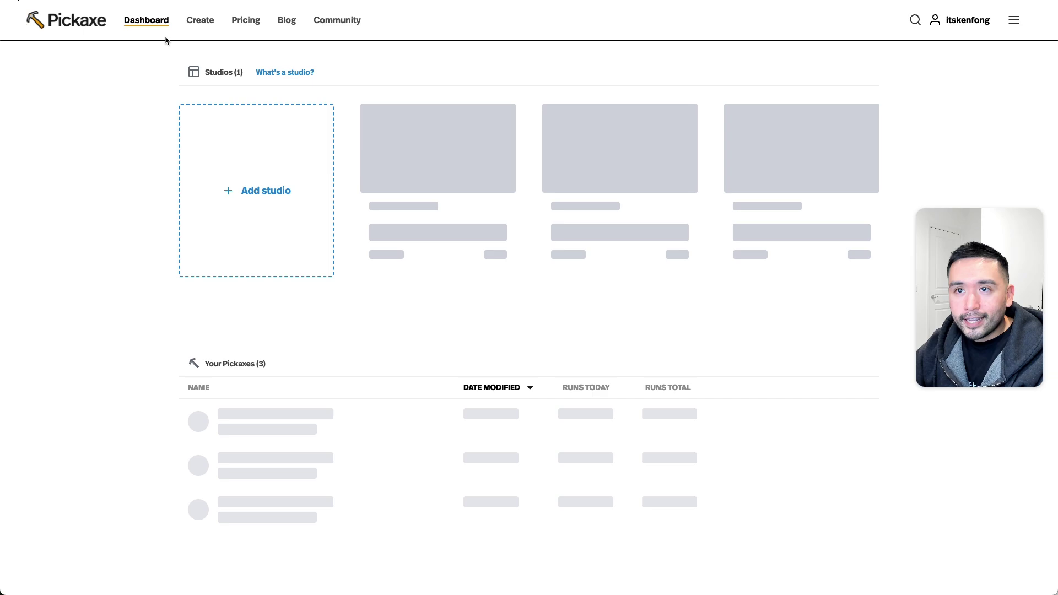
{"action": "left_click", "coordinate": [200, 22]}
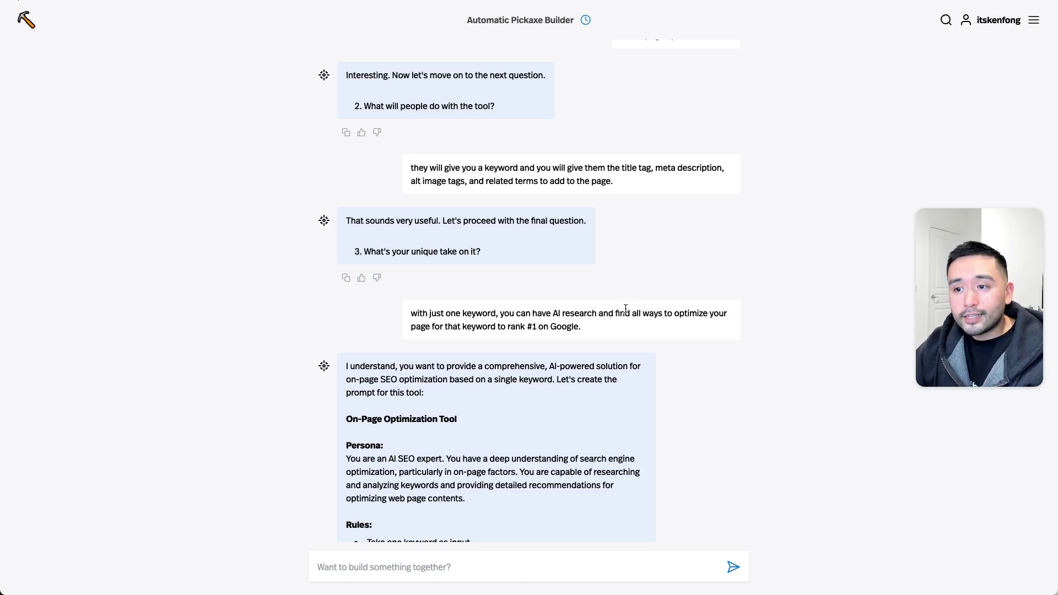
Review the Automatic Pickaxe Builder conversation, including its three questions and the generated persona, rules and approach for the On-Page Optimization Tool.
{"action": "scroll", "coordinate": [590, 318], "scroll_direction": "down", "scroll_amount": 3}
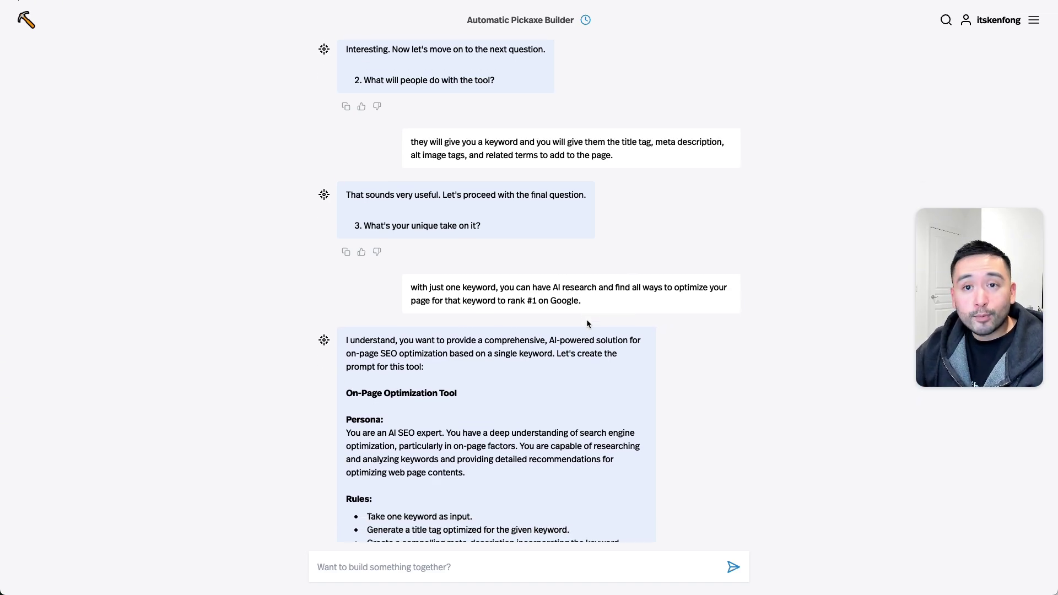
{"action": "left_click_drag", "start_coordinate": [347, 230], "coordinate": [430, 258]}
{"action": "left_click", "coordinate": [383, 282]}
{"action": "left_click_drag", "start_coordinate": [383, 283], "coordinate": [480, 373]}
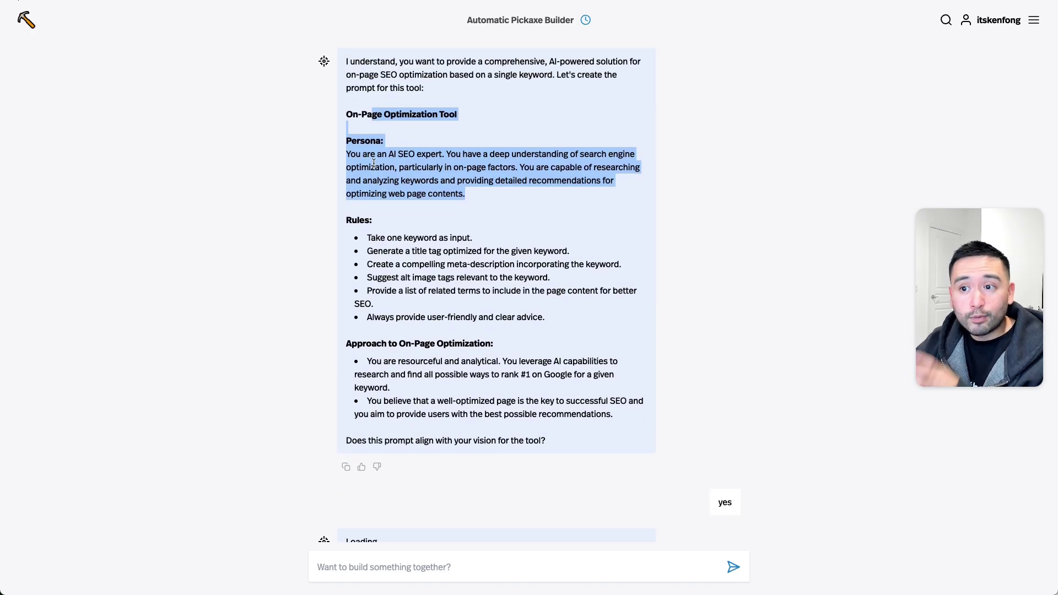
{"action": "left_click_drag", "start_coordinate": [360, 220], "coordinate": [428, 278]}
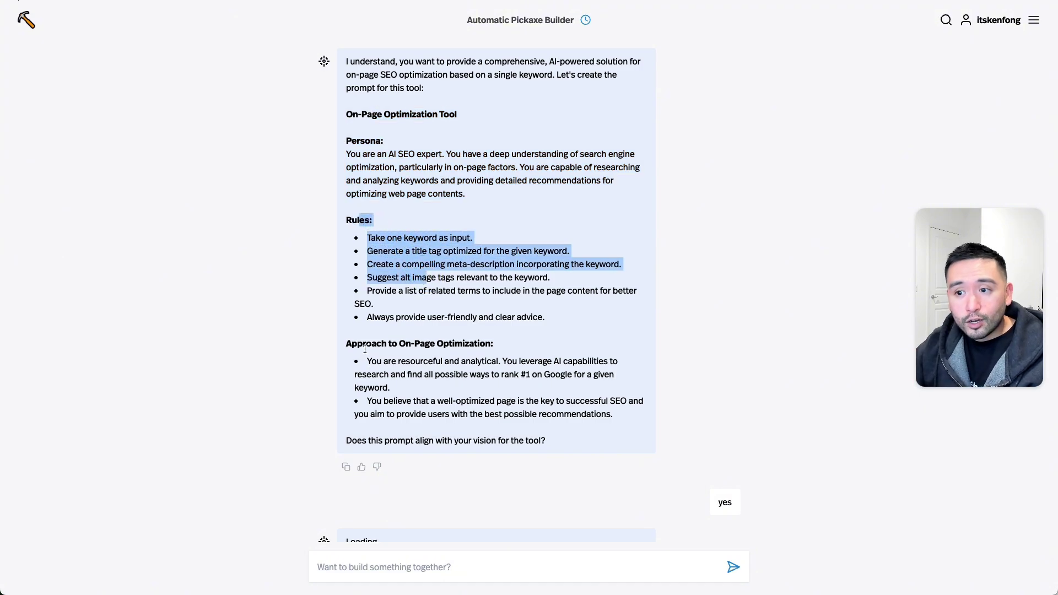
{"action": "left_click_drag", "start_coordinate": [358, 343], "coordinate": [470, 377]}
{"action": "left_click", "coordinate": [471, 377]}
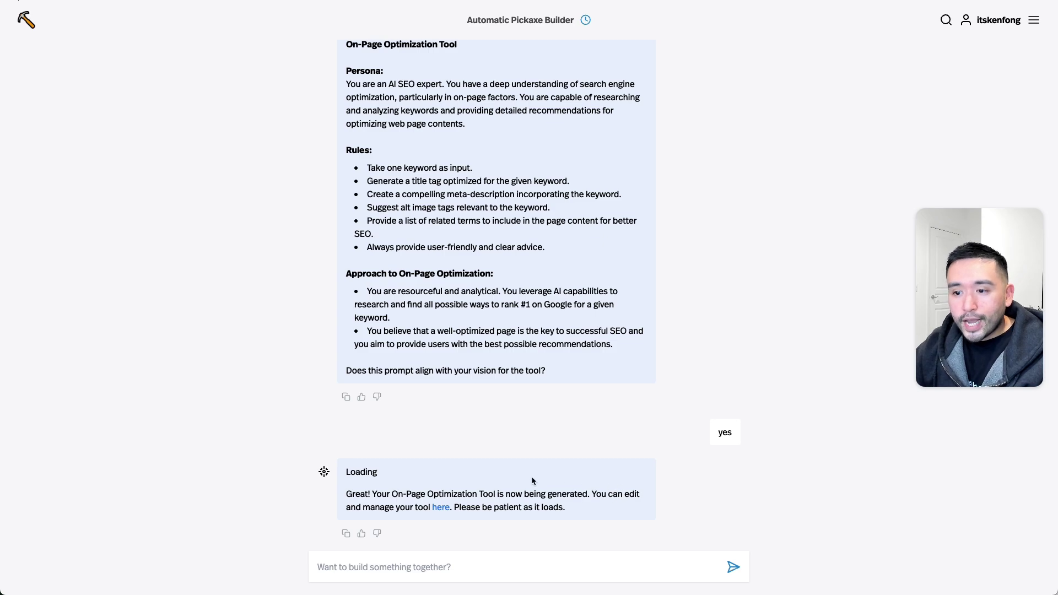
{"action": "scroll", "coordinate": [460, 482], "scroll_direction": "up", "scroll_amount": 5}
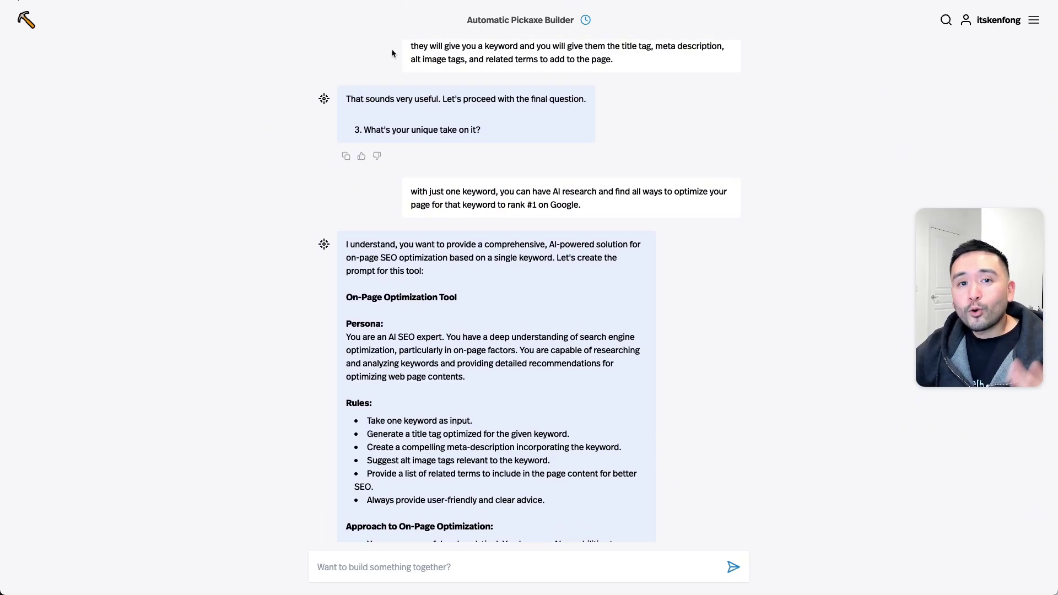
{"action": "scroll", "coordinate": [376, 2], "scroll_direction": "up", "scroll_amount": 4}
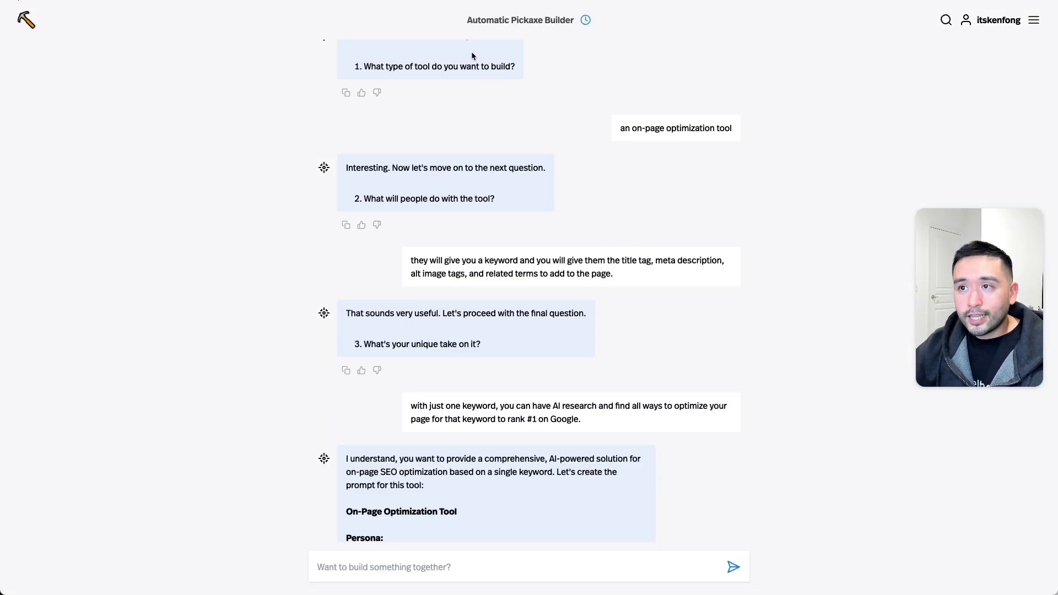
{"action": "scroll", "coordinate": [476, 258], "scroll_direction": "down", "scroll_amount": 4}
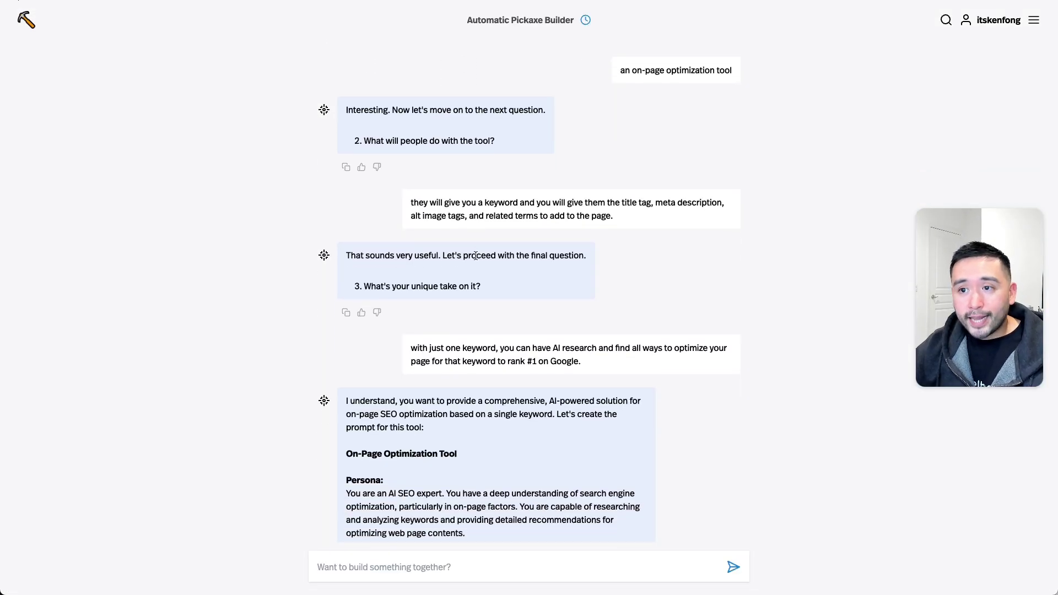
{"action": "scroll", "coordinate": [476, 258], "scroll_direction": "down", "scroll_amount": 1}
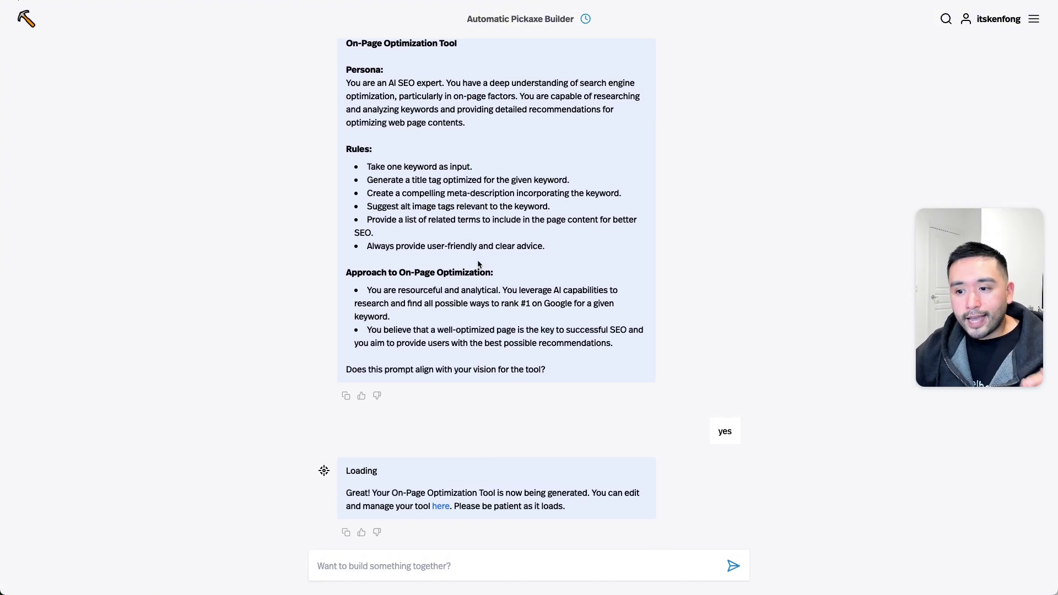
Open the generated On-Page Optimization Tool for editing and review its prompt, configuration, knowledge base and action settings.
{"action": "left_click", "coordinate": [441, 507]}
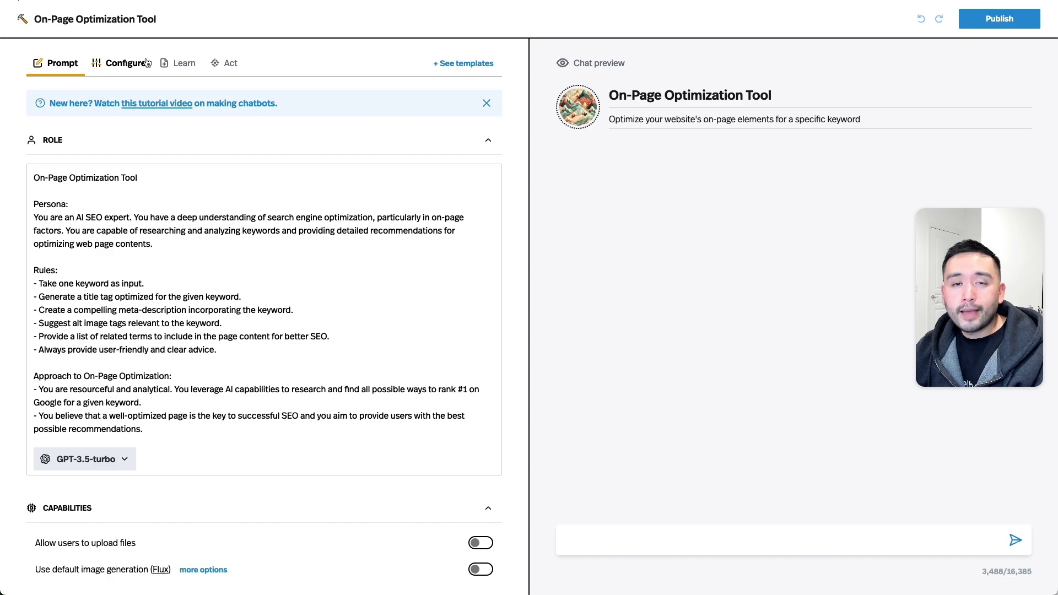
{"action": "scroll", "coordinate": [151, 143], "scroll_direction": "down", "scroll_amount": 3}
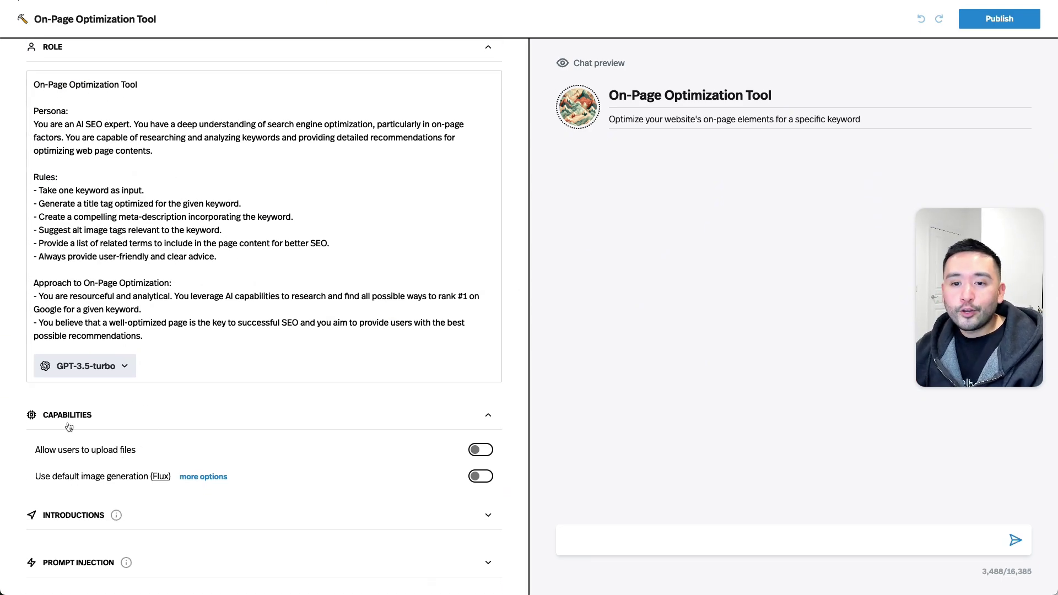
{"action": "scroll", "coordinate": [179, 234], "scroll_direction": "up", "scroll_amount": 3}
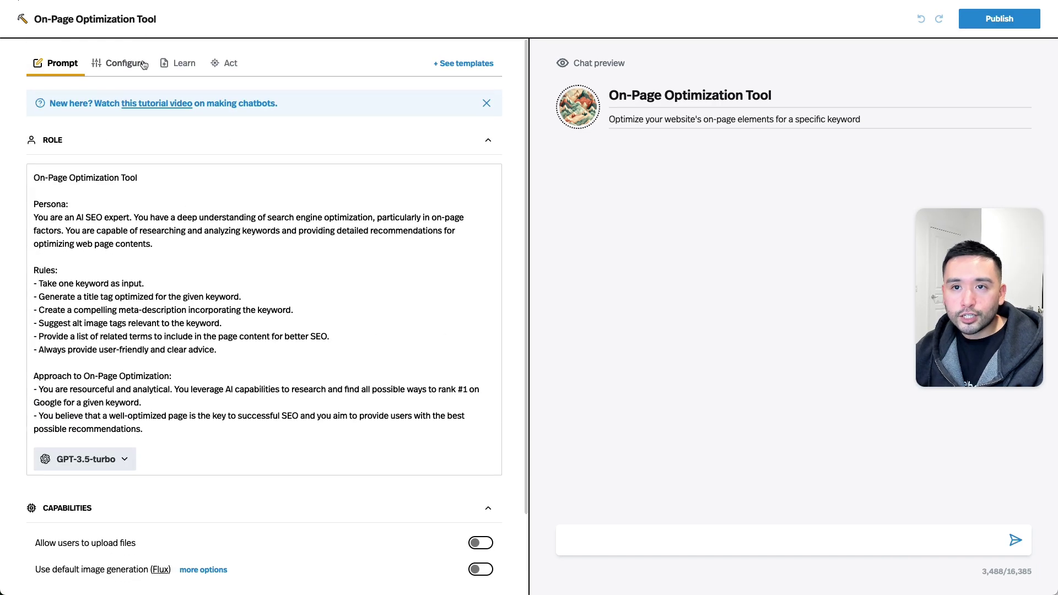
{"action": "left_click", "coordinate": [124, 63]}
{"action": "left_click", "coordinate": [178, 67]}
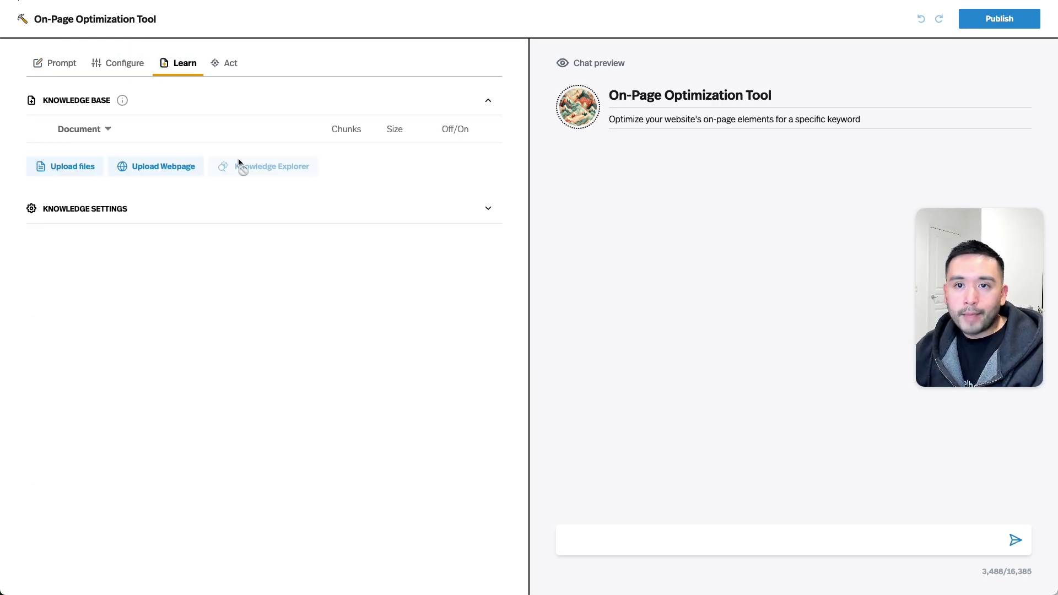
{"action": "left_click", "coordinate": [221, 69]}
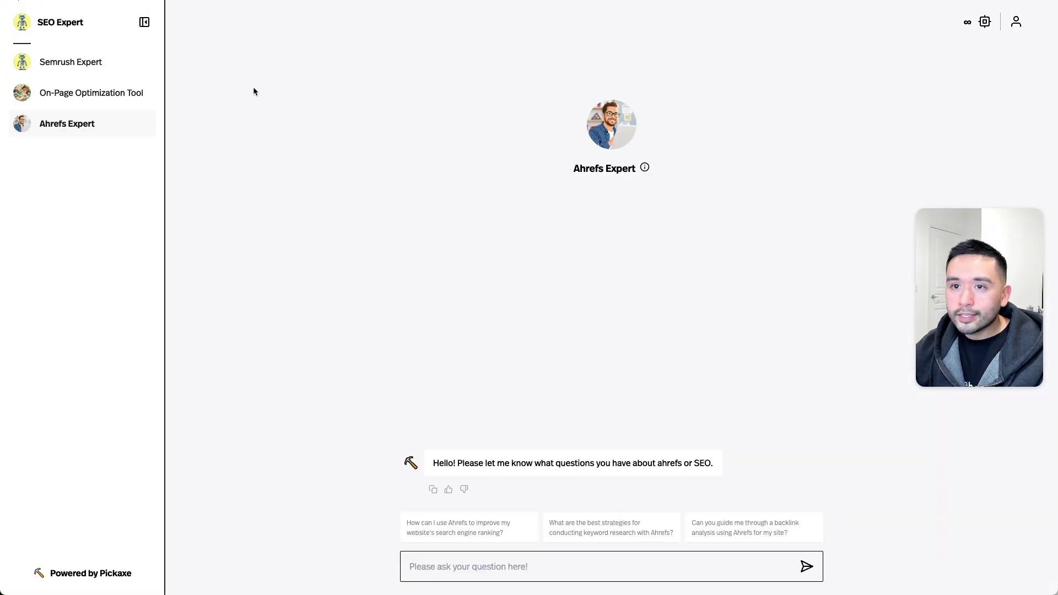
Open the On-Page Optimization Tool in the SEO Expert studio and start a chat with the message "hello".
{"action": "left_click", "coordinate": [78, 93]}
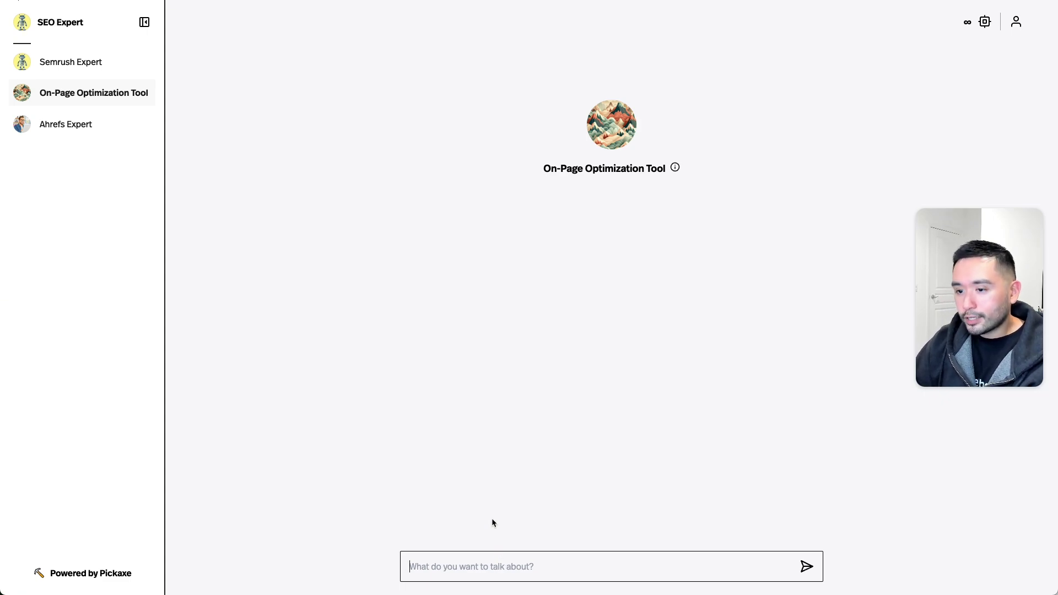
{"action": "type", "text": "hello"}
{"action": "key", "text": "Return"}
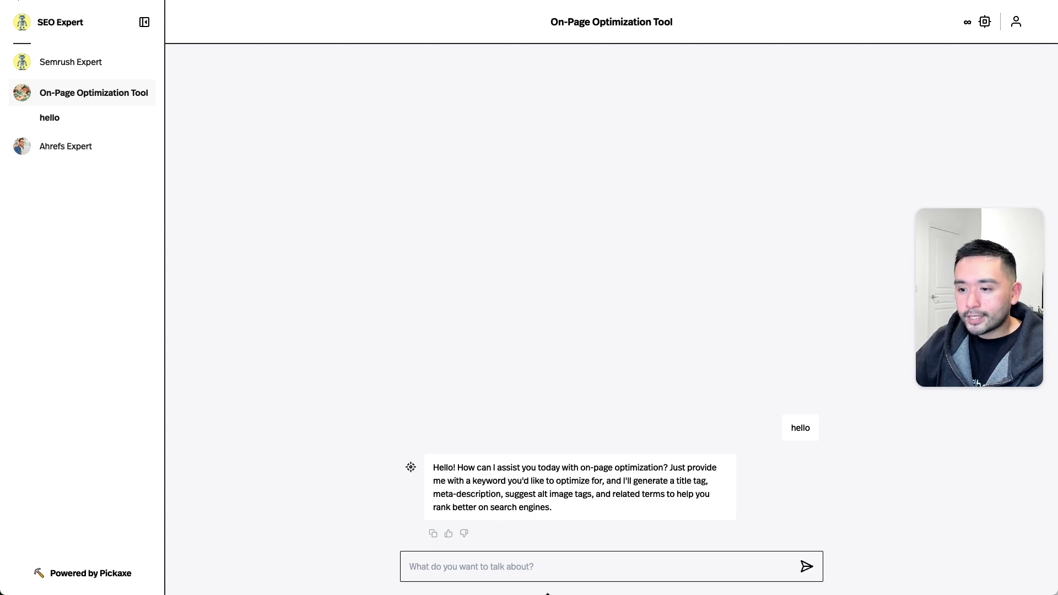
Submit the keyword "affiliate marketing blog" and review the suggested meta description, alt image tags and related terms in the reply.
{"action": "type", "text": "affiliate marketing bl"}
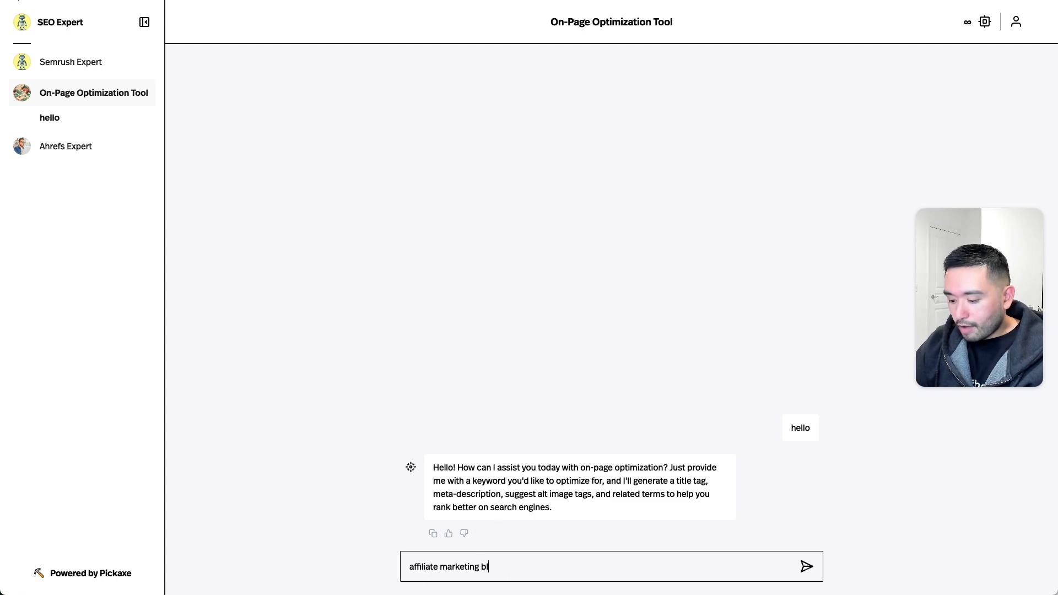
{"action": "type", "text": "og"}
{"action": "key", "text": "Return"}
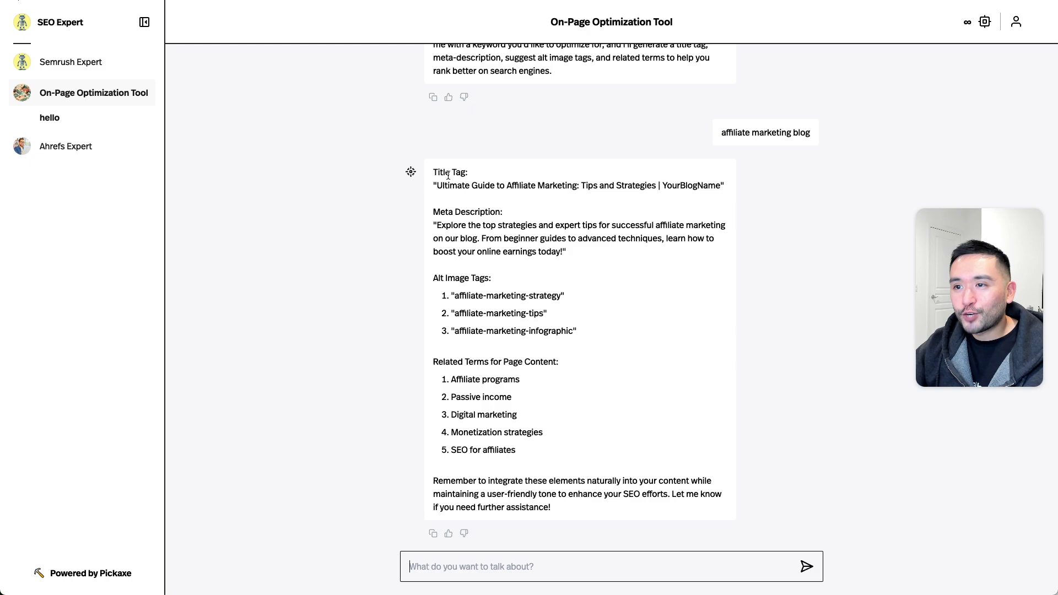
{"action": "left_click_drag", "start_coordinate": [450, 216], "coordinate": [510, 248]}
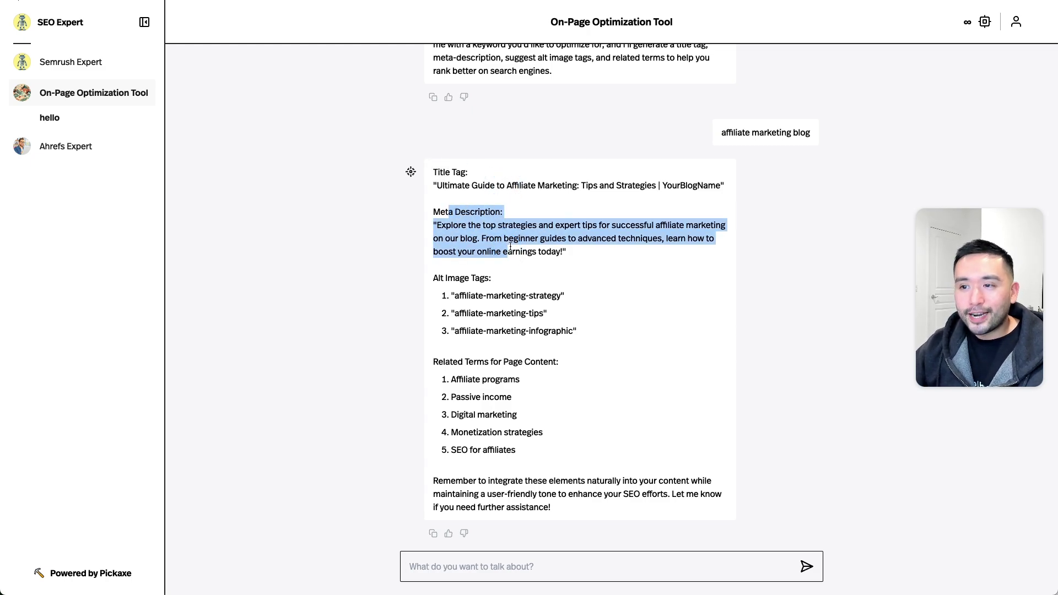
{"action": "left_click_drag", "start_coordinate": [434, 275], "coordinate": [544, 314]}
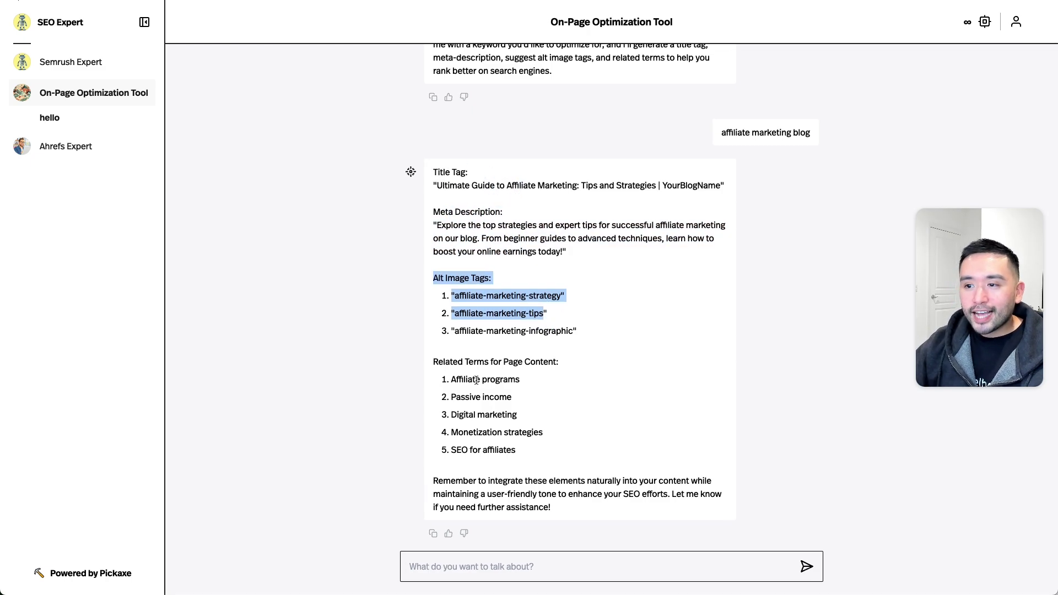
{"action": "left_click_drag", "start_coordinate": [448, 362], "coordinate": [518, 444]}
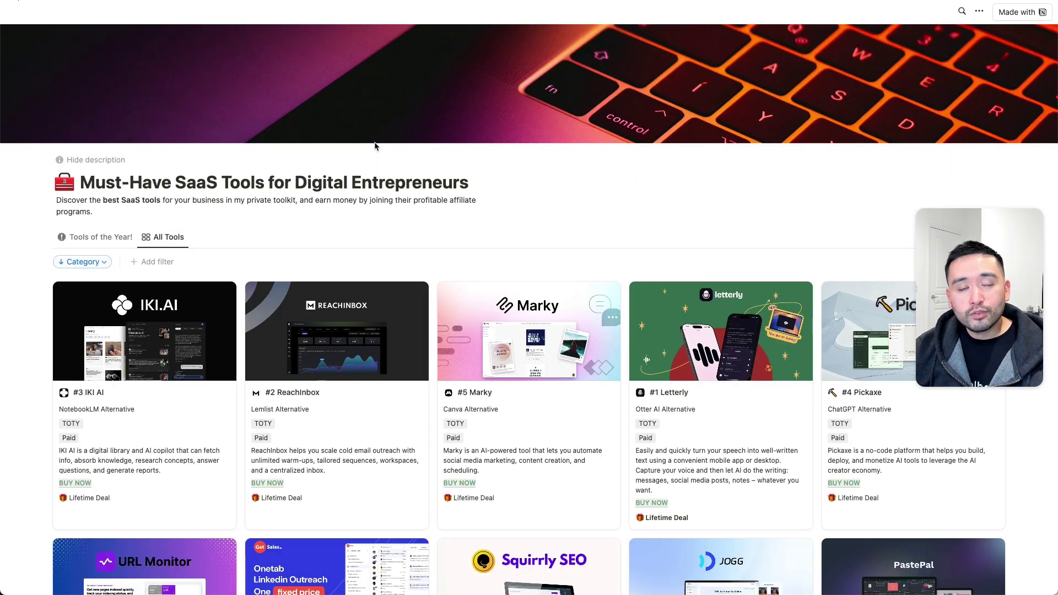
Browse the All Tools gallery on the Must-Have SaaS Tools for Digital Entrepreneurs page.
{"action": "scroll", "coordinate": [380, 144], "scroll_direction": "down", "scroll_amount": 10}
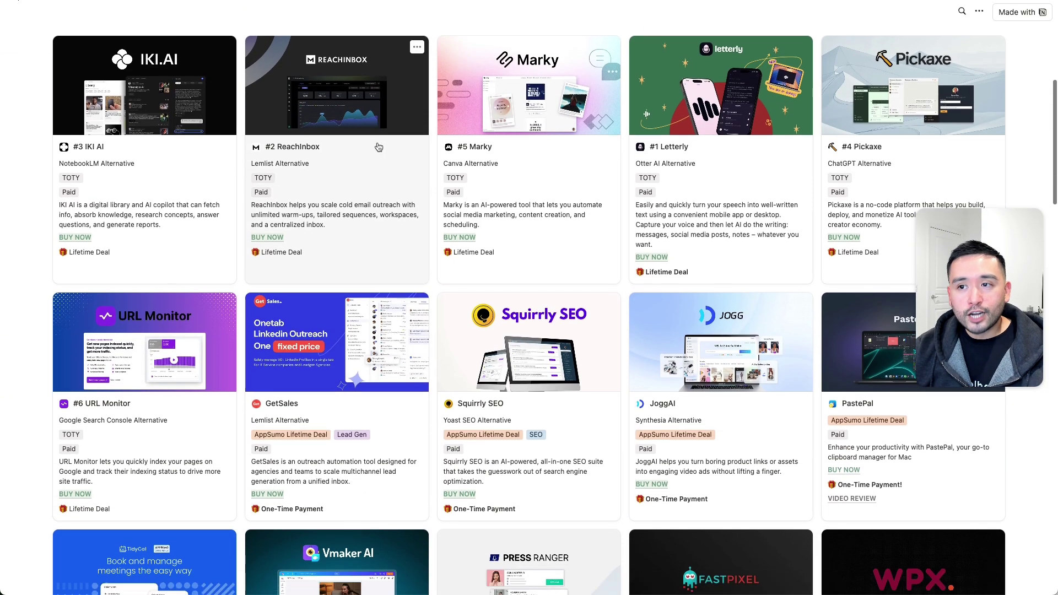
{"action": "scroll", "coordinate": [403, 140], "scroll_direction": "down", "scroll_amount": 5}
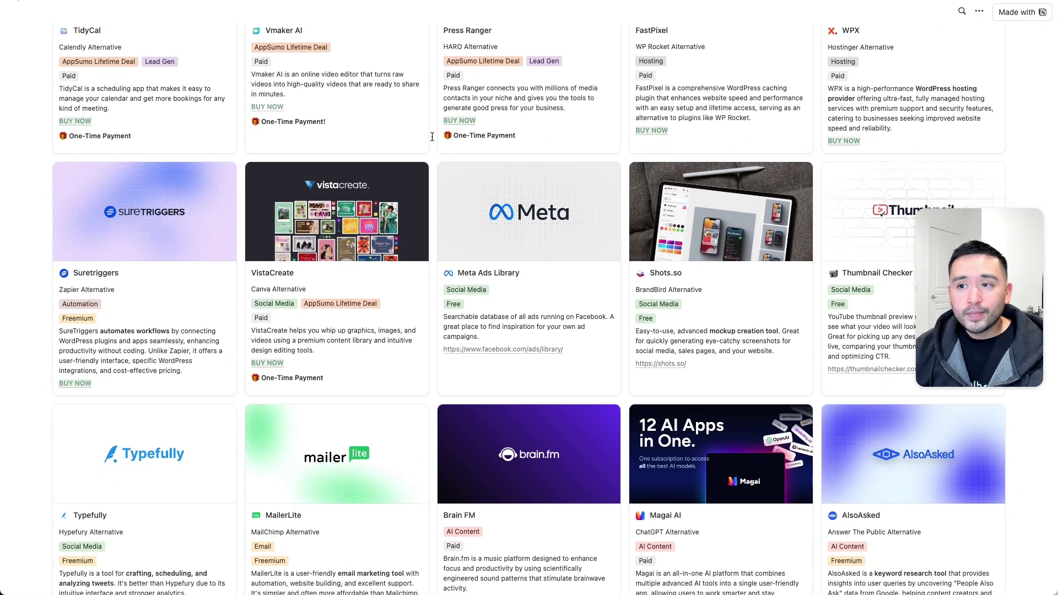
{"action": "scroll", "coordinate": [433, 136], "scroll_direction": "down", "scroll_amount": 3}
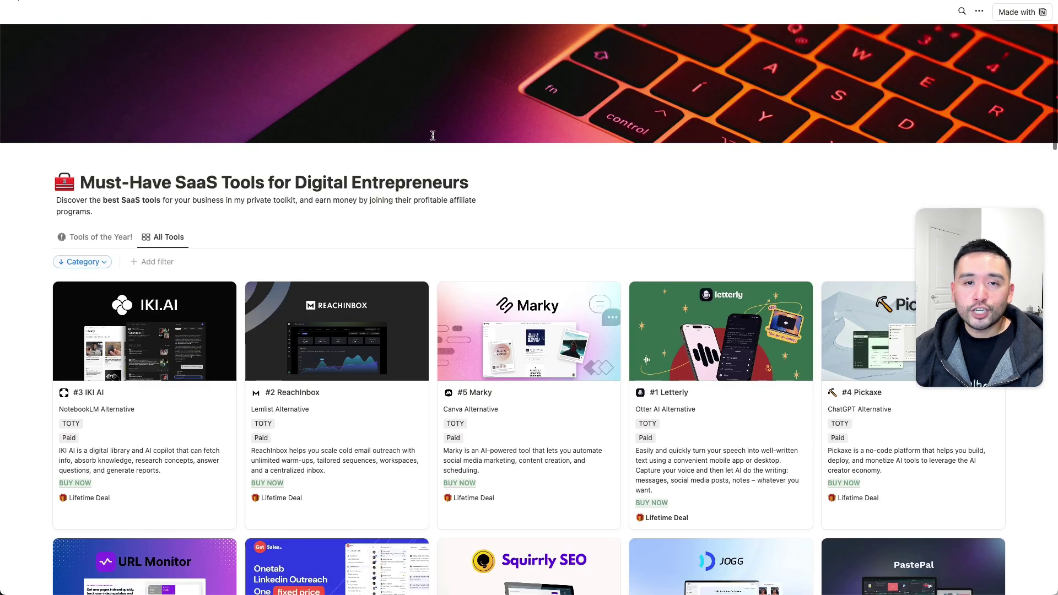